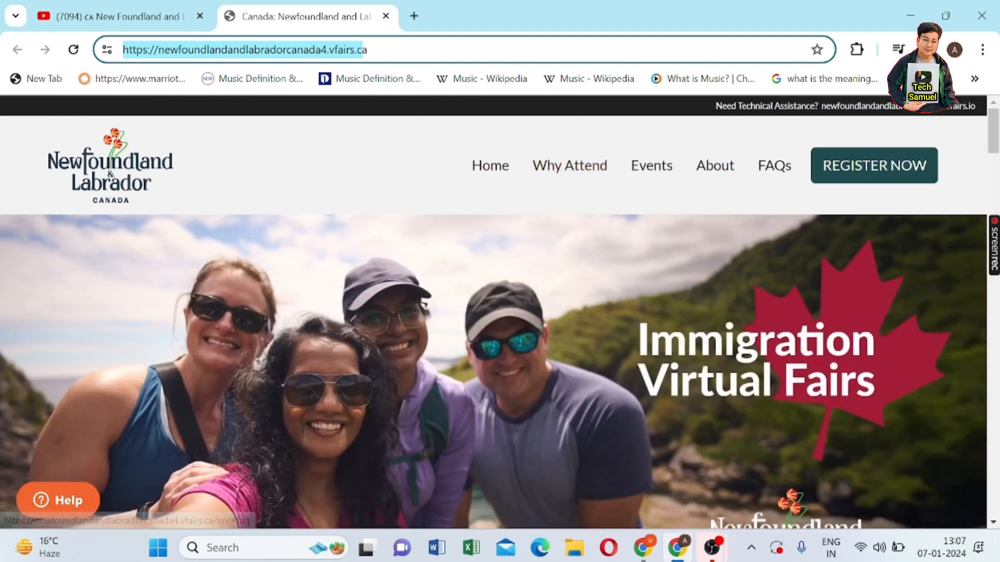
- Select the Virtual Immigration Fair heading, Middle East, South Asia region and January 24, 2024 date
{"action": "left_click_drag", "start_coordinate": [627, 328], "coordinate": [828, 404]}
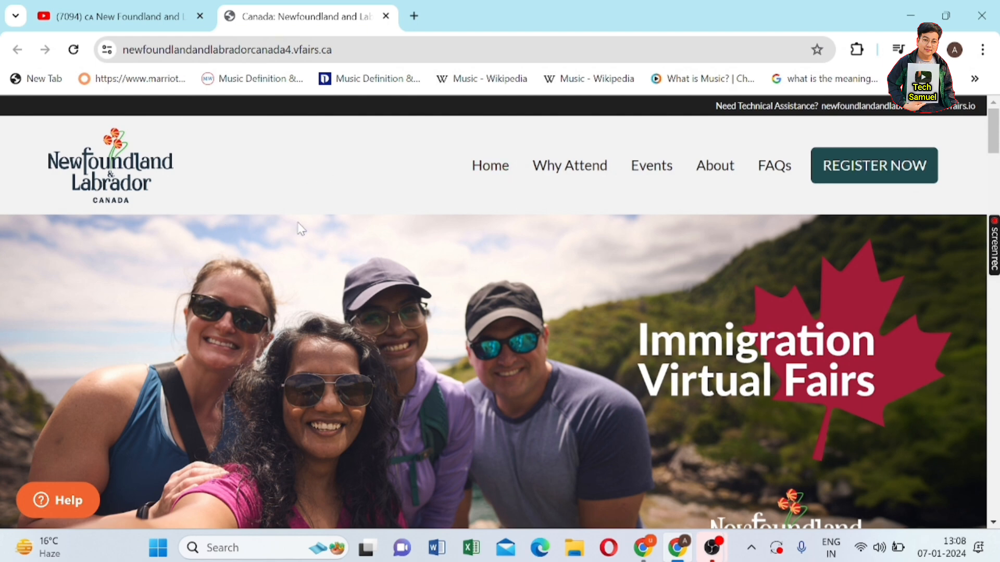
{"action": "scroll", "coordinate": [298, 223], "scroll_direction": "down", "scroll_amount": 5}
{"action": "scroll", "coordinate": [315, 225], "scroll_direction": "up", "scroll_amount": 2}
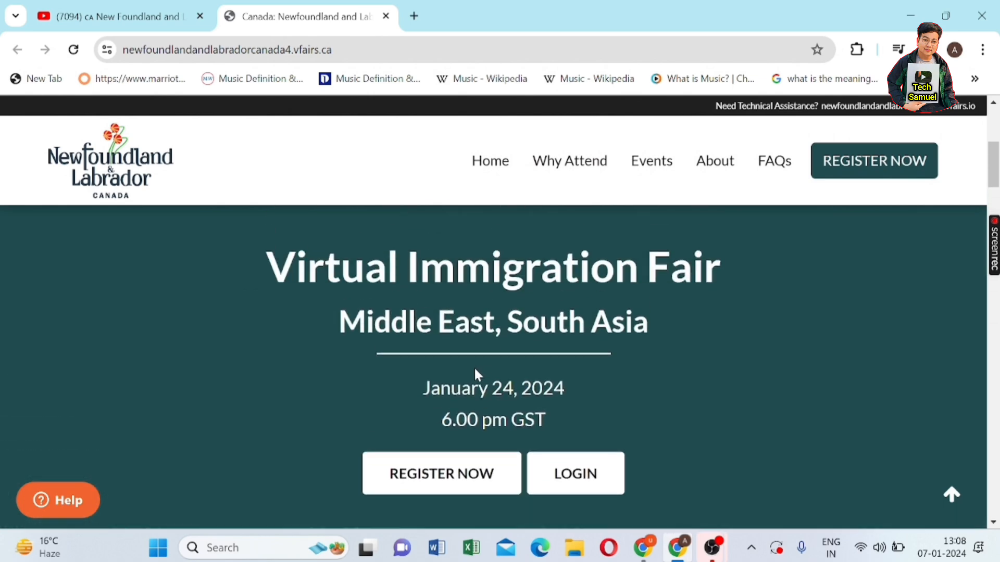
{"action": "scroll", "coordinate": [473, 366], "scroll_direction": "up", "scroll_amount": 3}
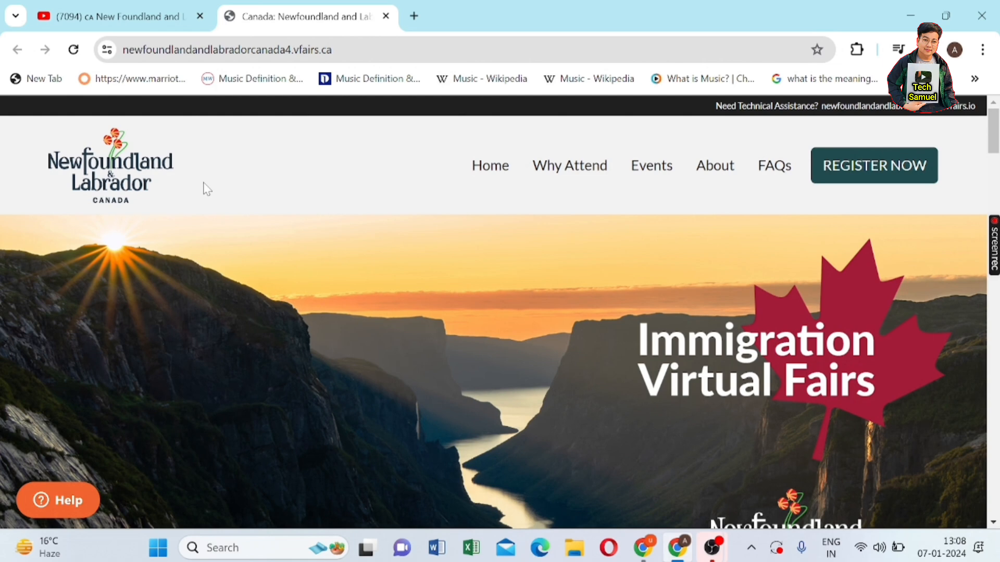
{"action": "scroll", "coordinate": [333, 385], "scroll_direction": "down", "scroll_amount": 5}
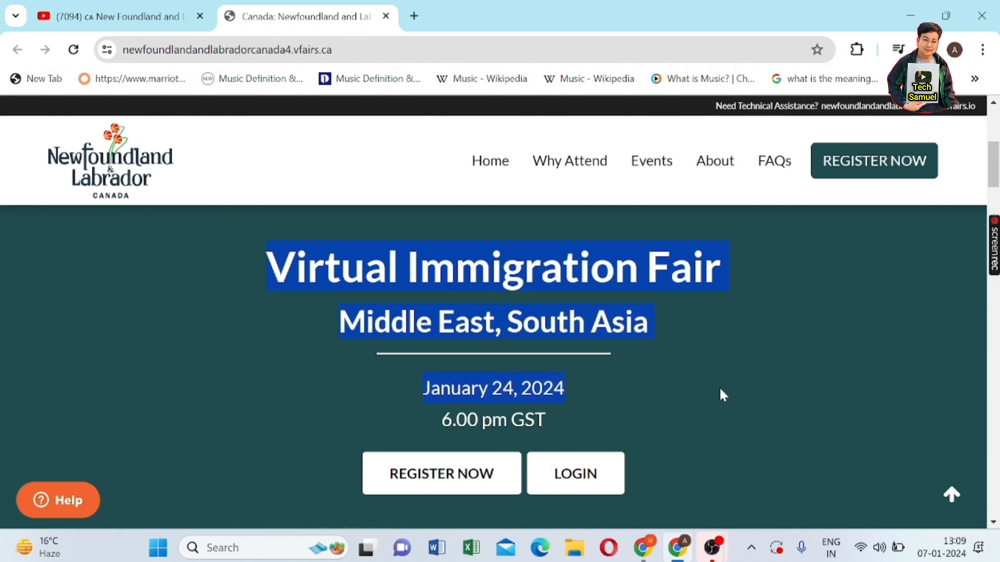
{"action": "left_click_drag", "start_coordinate": [716, 432], "coordinate": [645, 396]}
{"action": "left_click", "coordinate": [637, 401]}
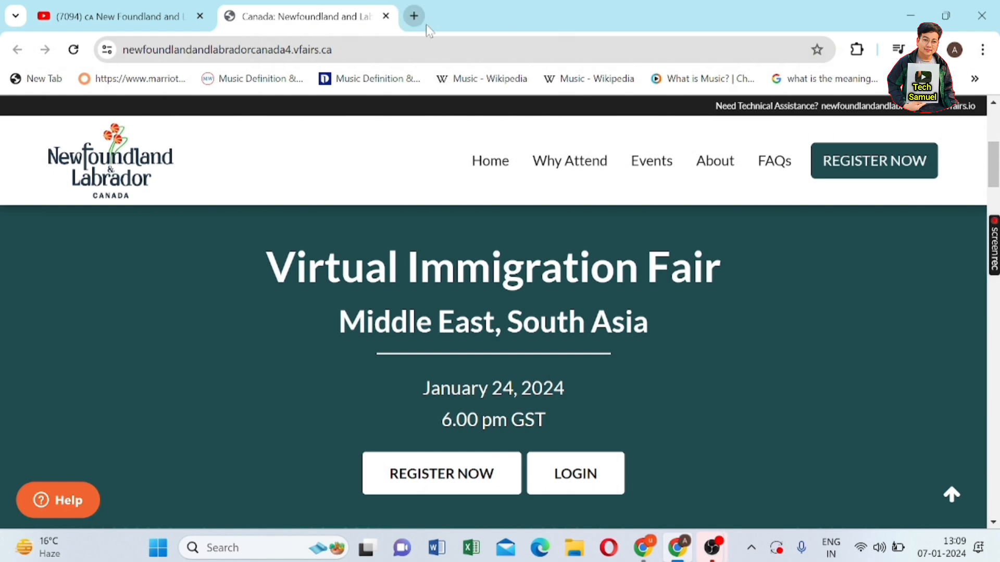
{"action": "scroll", "coordinate": [599, 436], "scroll_direction": "down", "scroll_amount": 3}
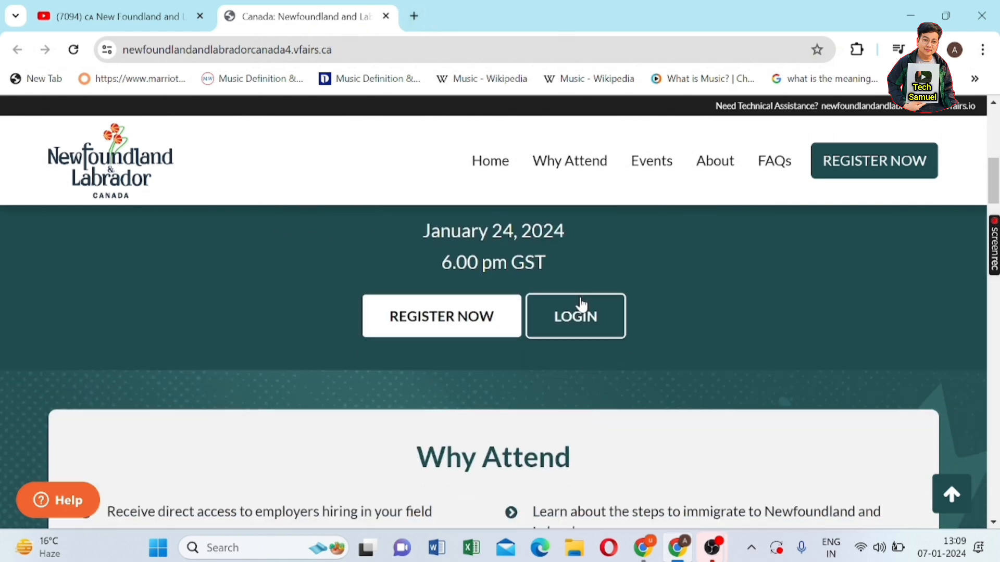
{"action": "scroll", "coordinate": [576, 315], "scroll_direction": "up", "scroll_amount": 2}
{"action": "scroll", "coordinate": [493, 364], "scroll_direction": "up", "scroll_amount": 1}
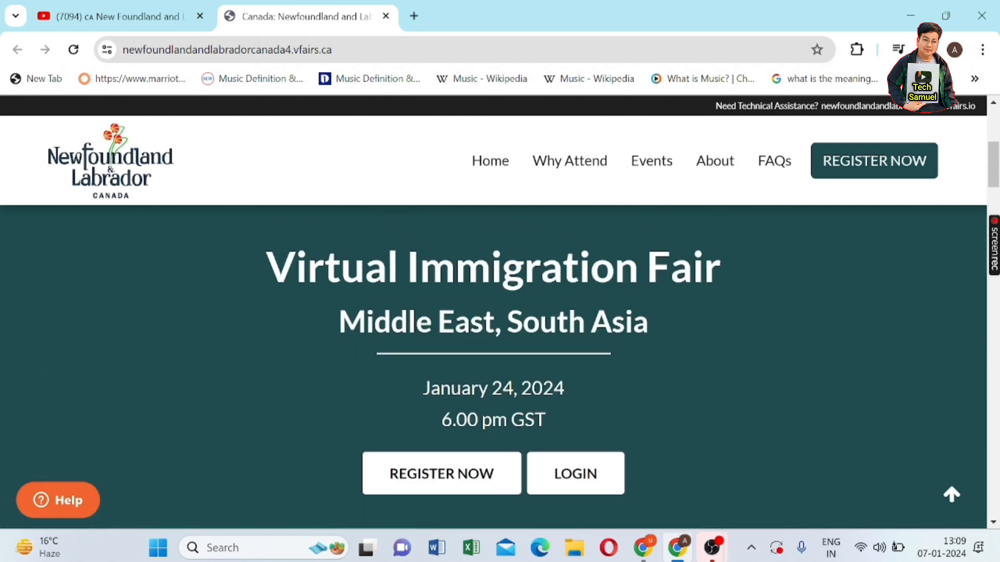
{"action": "scroll", "coordinate": [539, 286], "scroll_direction": "up", "scroll_amount": 1}
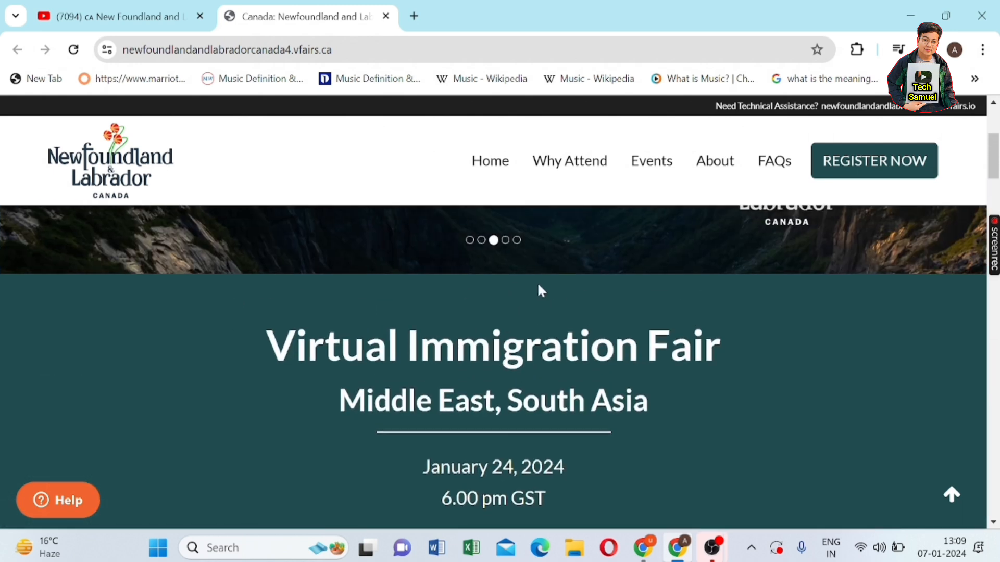
{"action": "scroll", "coordinate": [538, 282], "scroll_direction": "up", "scroll_amount": 2}
{"action": "scroll", "coordinate": [538, 283], "scroll_direction": "down", "scroll_amount": 4}
{"action": "scroll", "coordinate": [539, 286], "scroll_direction": "up", "scroll_amount": 2}
{"action": "scroll", "coordinate": [539, 286], "scroll_direction": "up", "scroll_amount": 2}
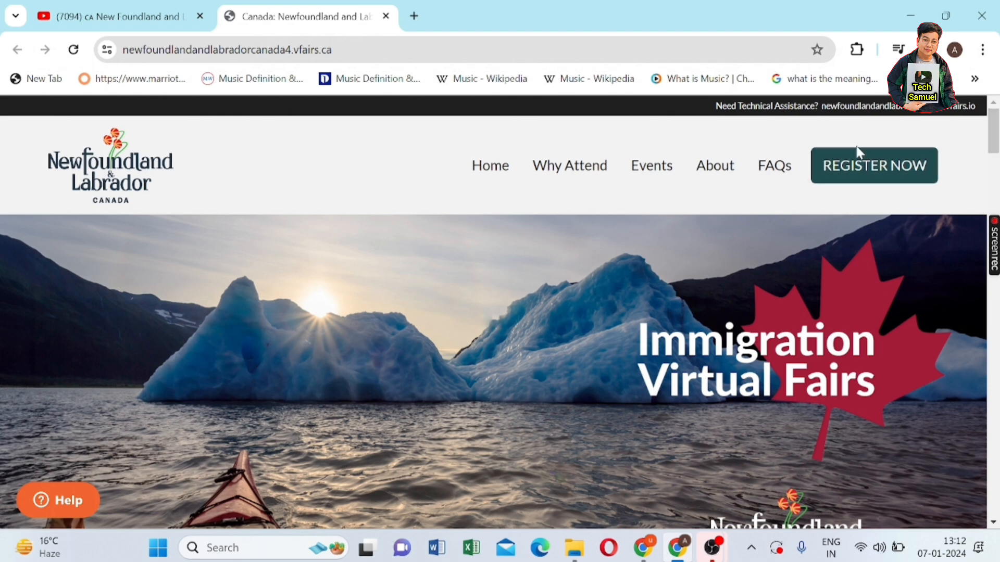
- Open the fair's registration form from the REGISTER NOW button
{"action": "left_click", "coordinate": [874, 171]}
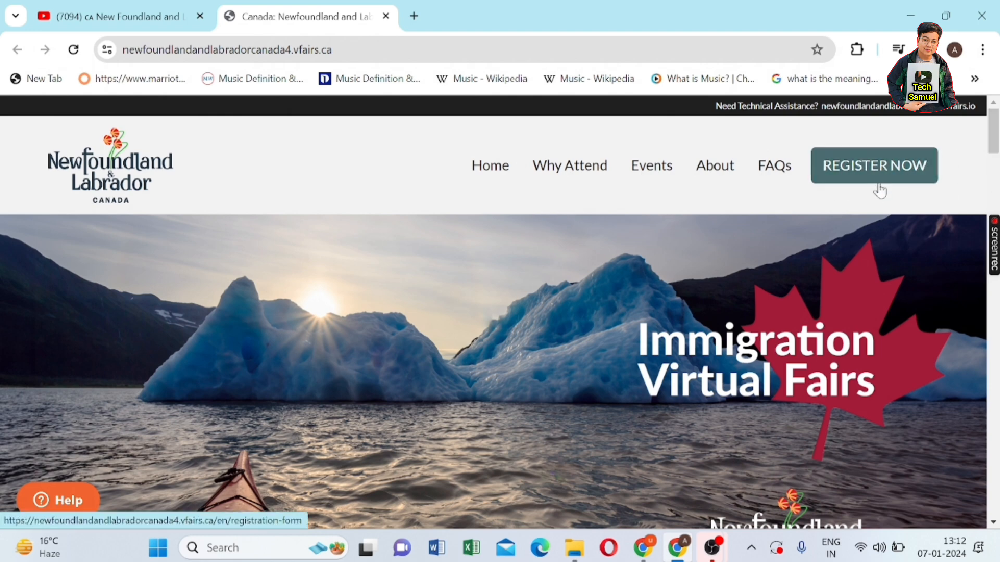
{"action": "scroll", "coordinate": [889, 242], "scroll_direction": "up", "scroll_amount": 4}
{"action": "scroll", "coordinate": [783, 341], "scroll_direction": "down", "scroll_amount": 5}
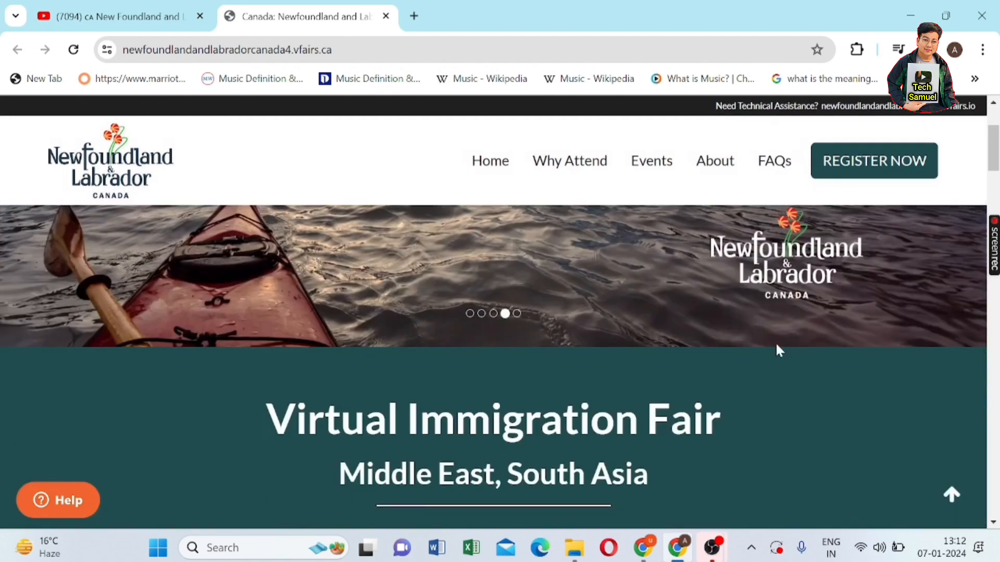
{"action": "scroll", "coordinate": [457, 404], "scroll_direction": "up", "scroll_amount": 5}
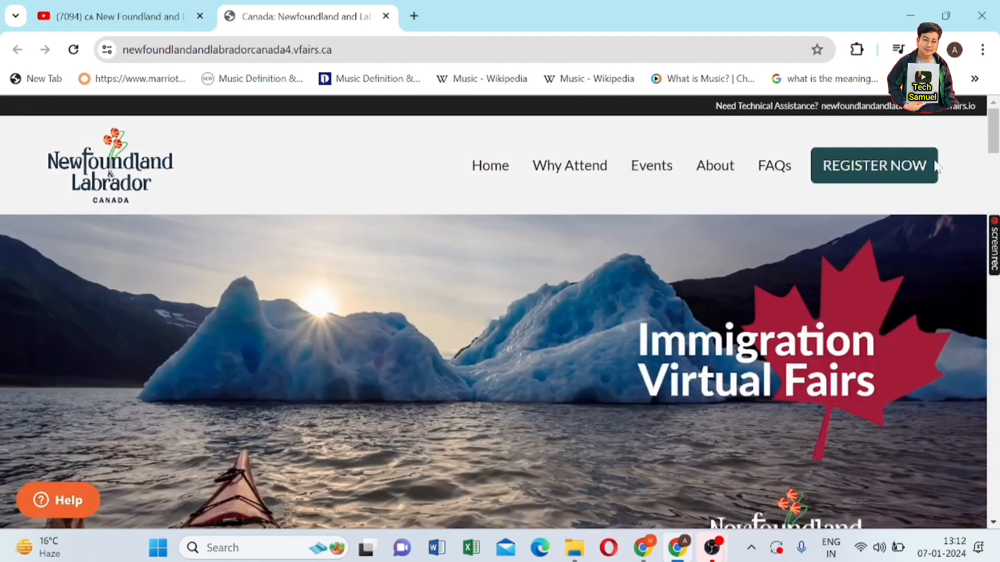
{"action": "left_click", "coordinate": [883, 171]}
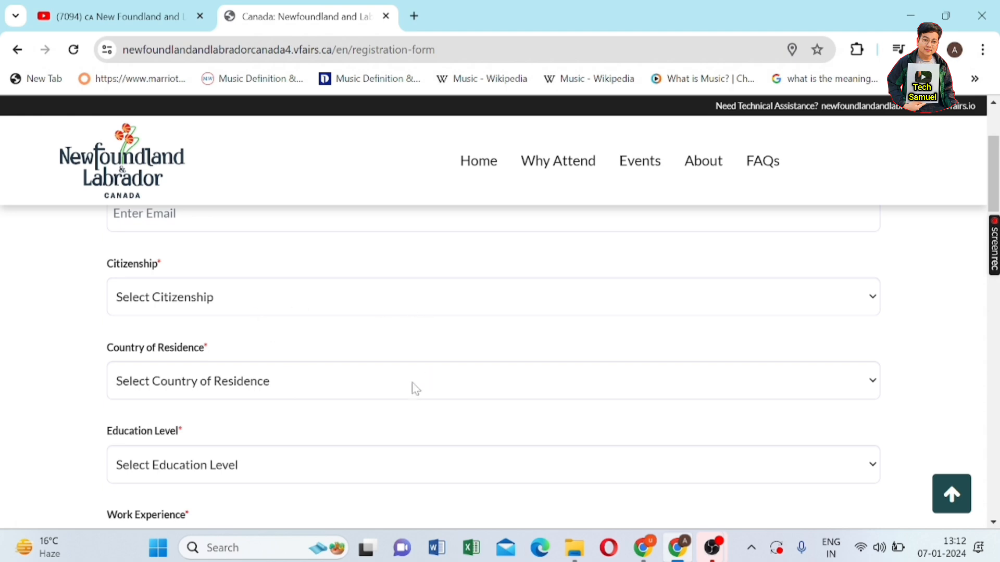
- Scroll the registration form to the Upload CV section with the CV template link
{"action": "scroll", "coordinate": [292, 374], "scroll_direction": "down", "scroll_amount": 5}
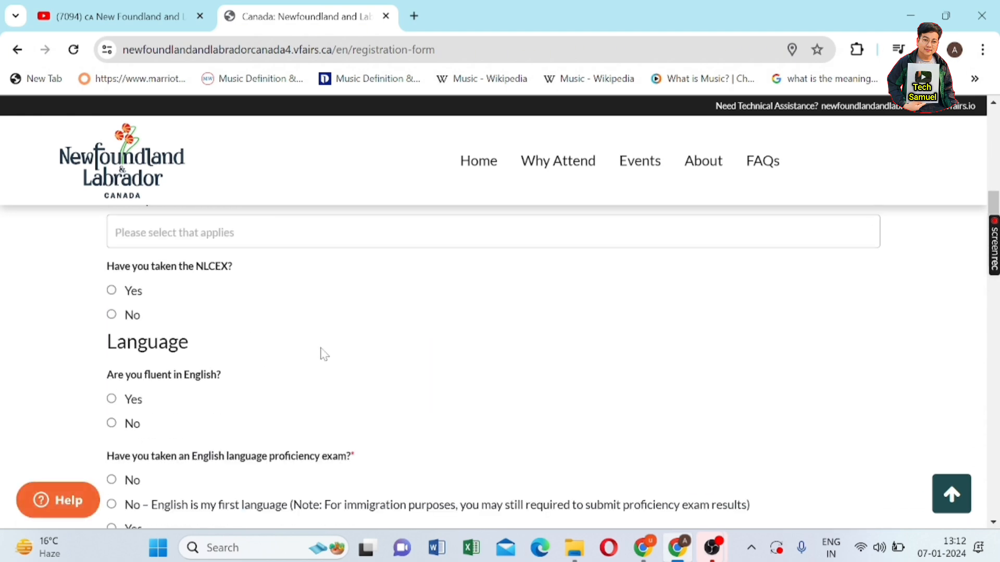
{"action": "scroll", "coordinate": [644, 263], "scroll_direction": "down", "scroll_amount": 10}
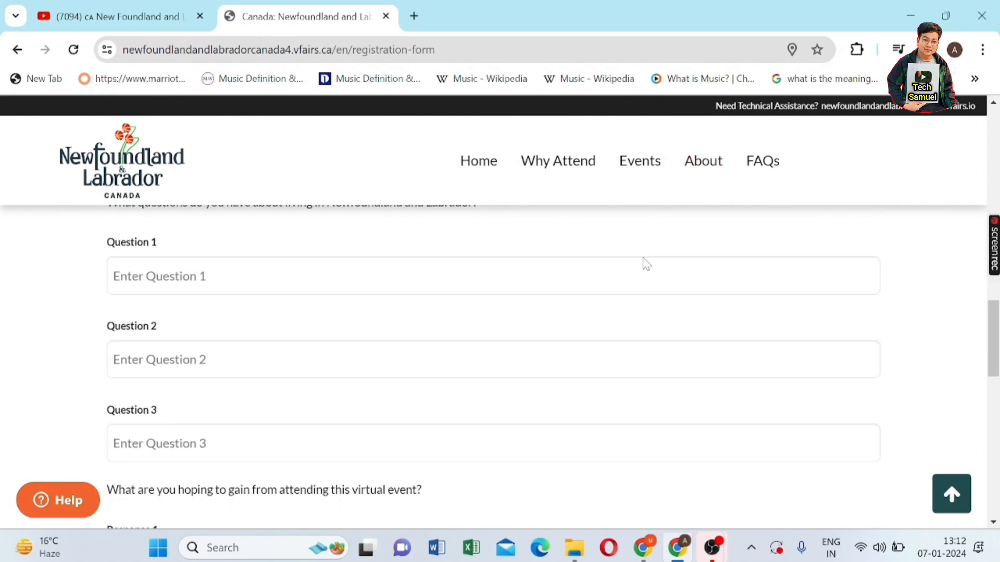
{"action": "scroll", "coordinate": [644, 263], "scroll_direction": "down", "scroll_amount": 10}
{"action": "scroll", "coordinate": [645, 263], "scroll_direction": "up", "scroll_amount": 3}
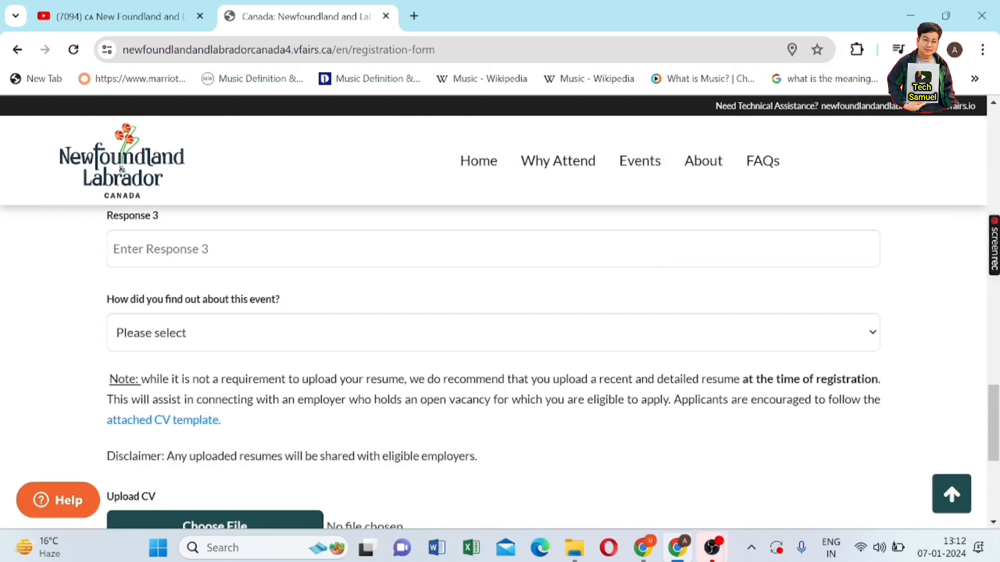
{"action": "scroll", "coordinate": [644, 264], "scroll_direction": "down", "scroll_amount": 5}
{"action": "scroll", "coordinate": [644, 264], "scroll_direction": "up", "scroll_amount": 3}
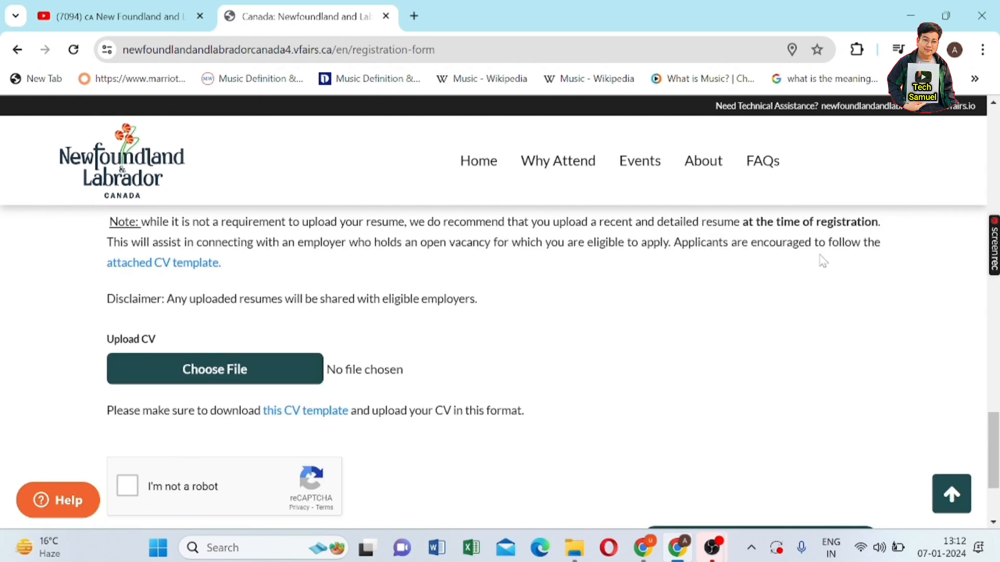
{"action": "scroll", "coordinate": [520, 395], "scroll_direction": "up", "scroll_amount": 1}
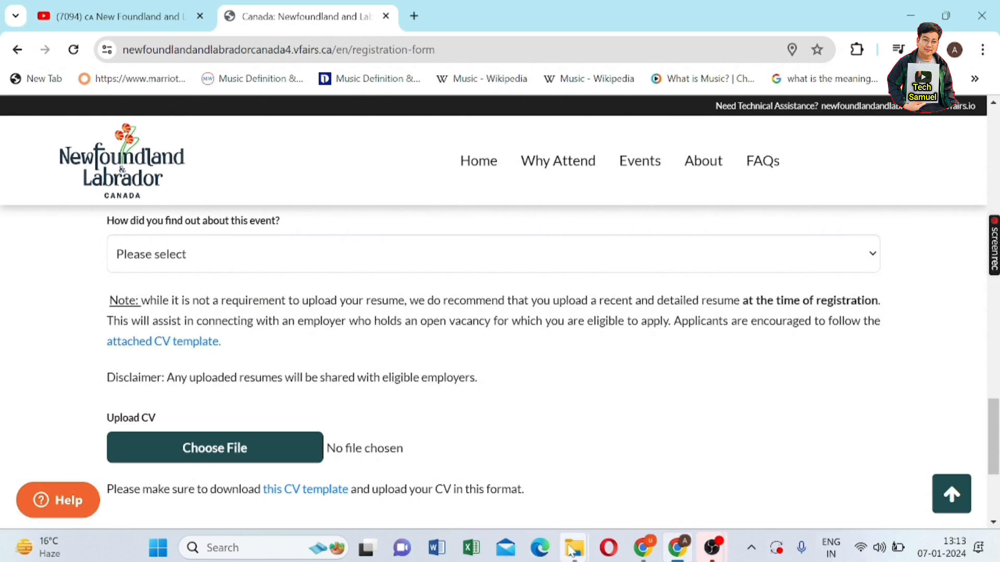
- Open the curriculum-vitae-cv-template .docx file from the Downloads folder
{"action": "mouse_move", "coordinate": [575, 555]}
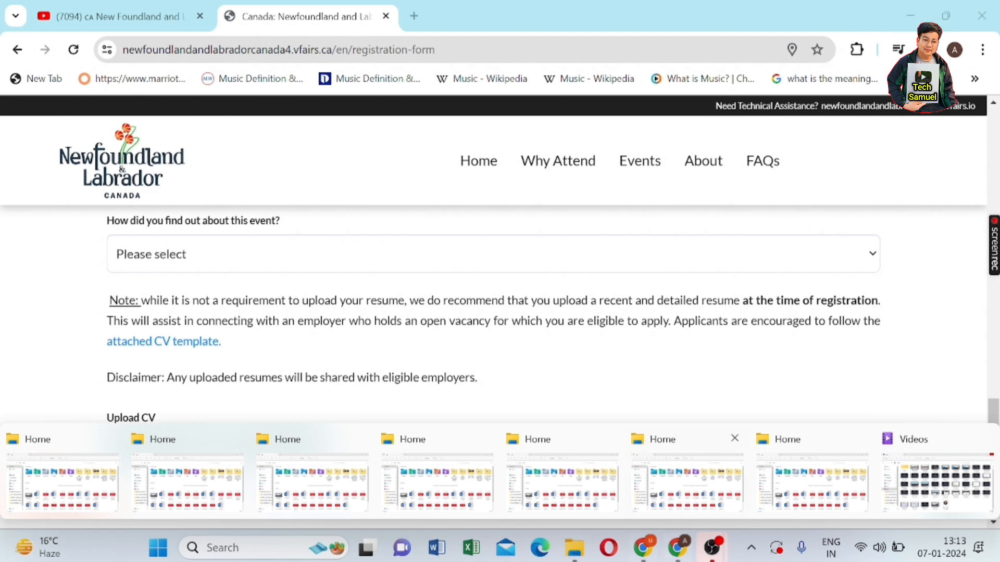
{"action": "left_click", "coordinate": [458, 484]}
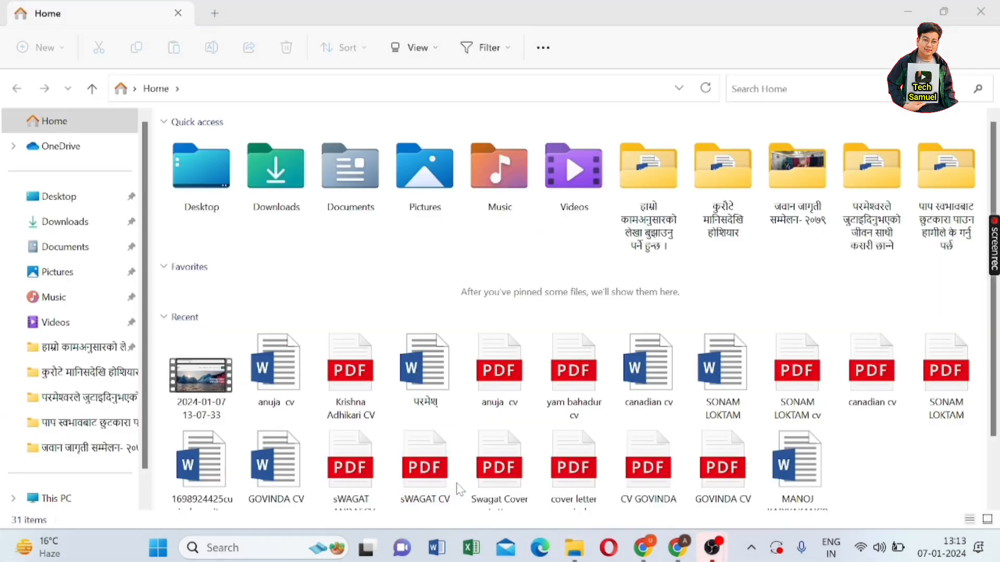
{"action": "left_click", "coordinate": [71, 229]}
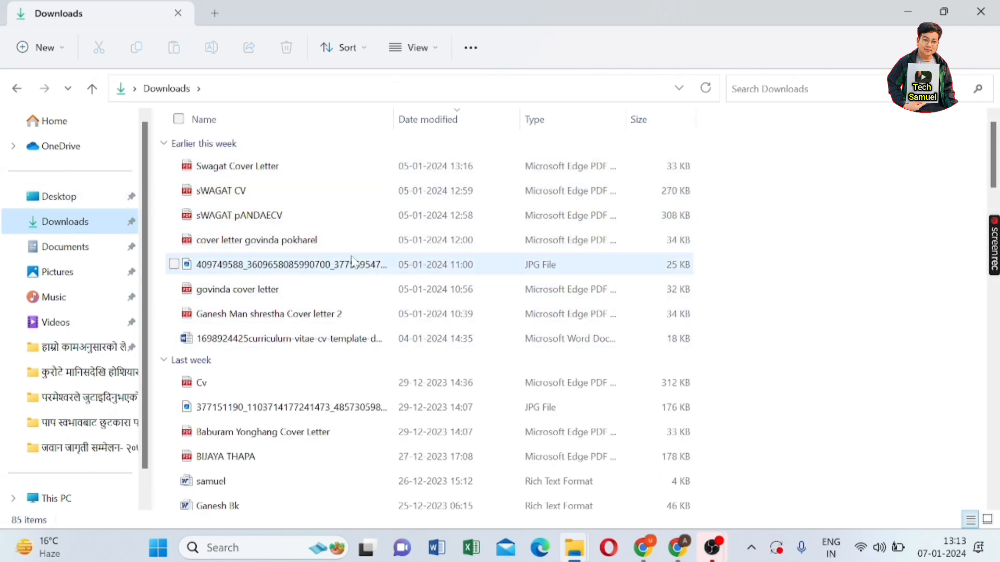
{"action": "scroll", "coordinate": [282, 270], "scroll_direction": "down", "scroll_amount": 1}
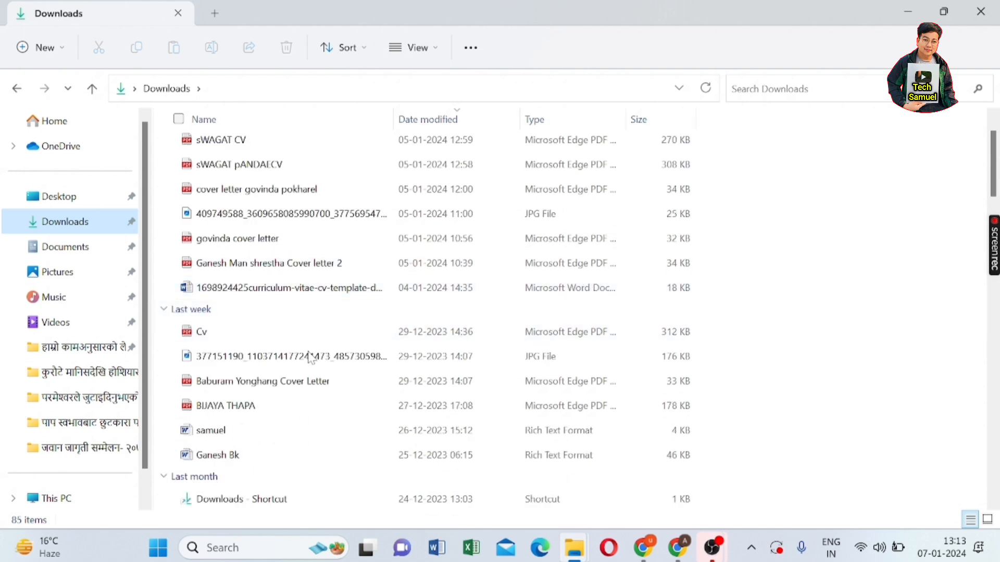
{"action": "left_click", "coordinate": [282, 293]}
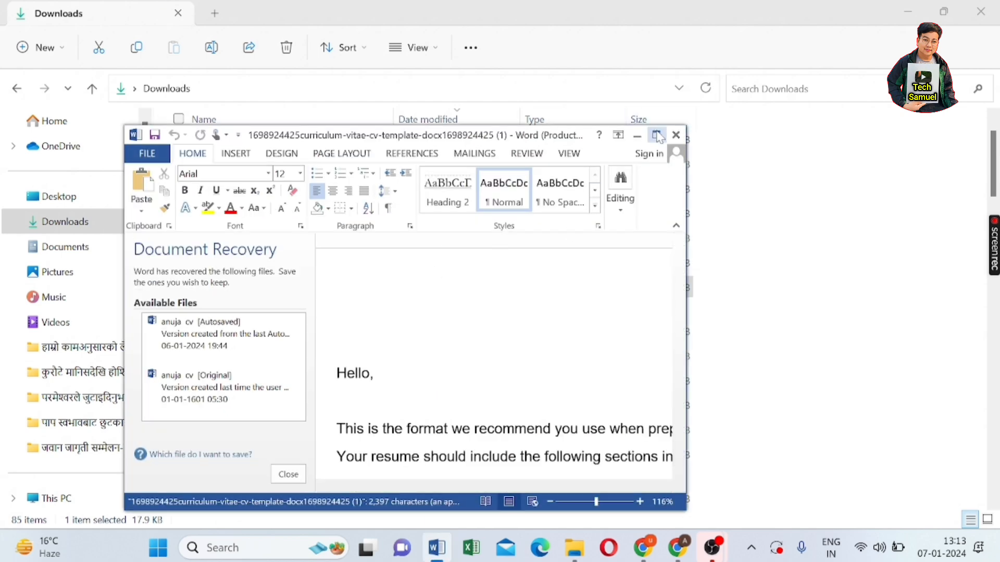
- Maximize the template, dismiss the Office activation message, and read the introductory text
{"action": "left_click", "coordinate": [656, 135]}
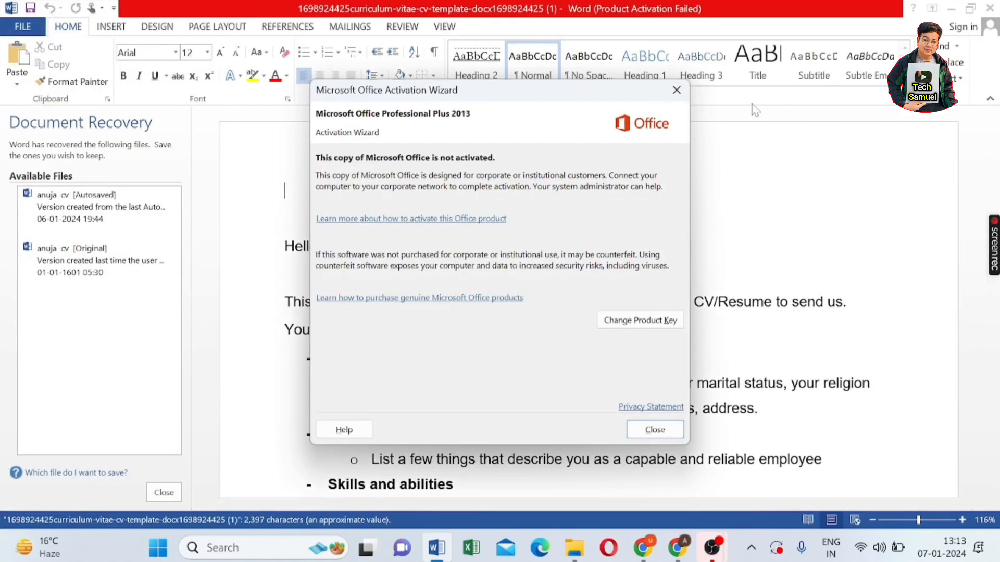
{"action": "left_click", "coordinate": [676, 89]}
{"action": "left_click_drag", "start_coordinate": [285, 249], "coordinate": [697, 334]}
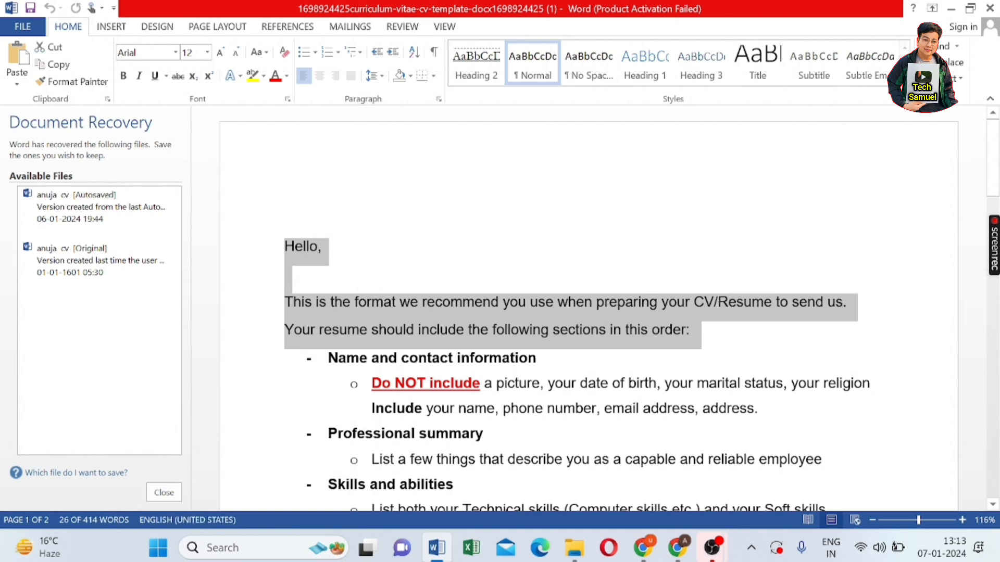
{"action": "left_click", "coordinate": [612, 262]}
{"action": "scroll", "coordinate": [589, 309], "scroll_direction": "down", "scroll_amount": 1}
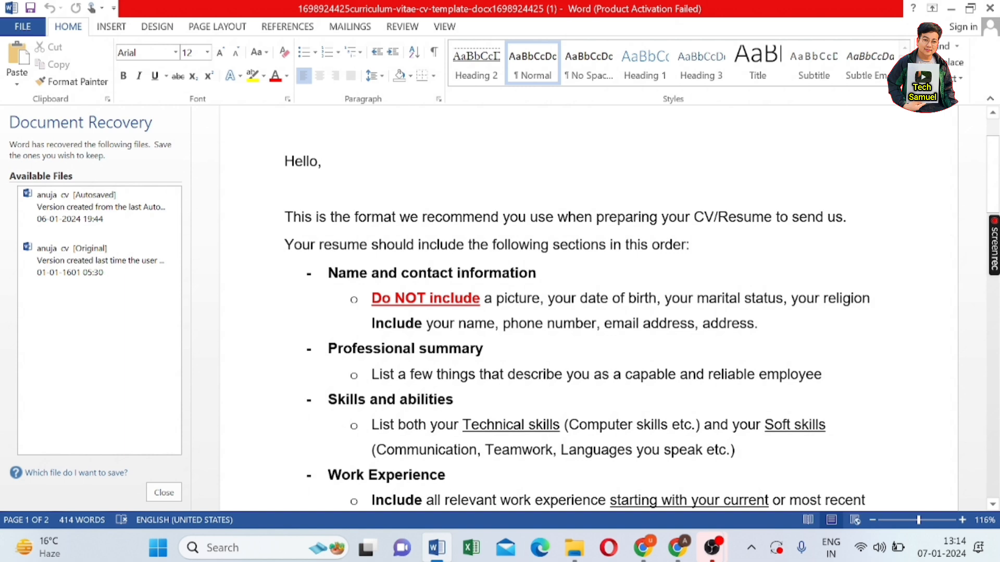
- Highlight the Do NOT include, contact details and Professional summary guidance, then reach the page 2 example CV
{"action": "left_click_drag", "start_coordinate": [496, 298], "coordinate": [823, 298]}
{"action": "left_click", "coordinate": [759, 323]}
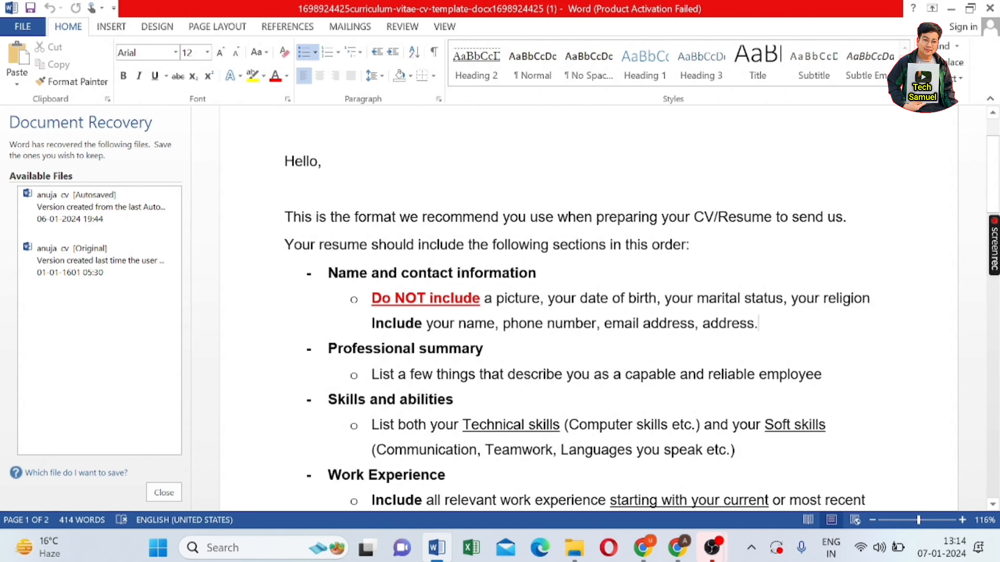
{"action": "left_click_drag", "start_coordinate": [372, 323], "coordinate": [765, 323]}
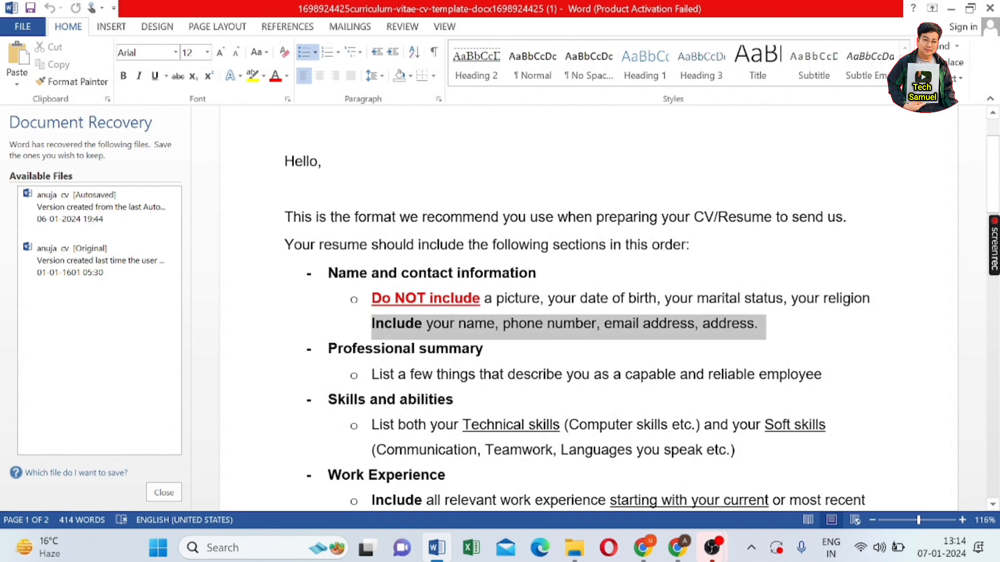
{"action": "left_click", "coordinate": [793, 333]}
{"action": "scroll", "coordinate": [572, 312], "scroll_direction": "down", "scroll_amount": 3}
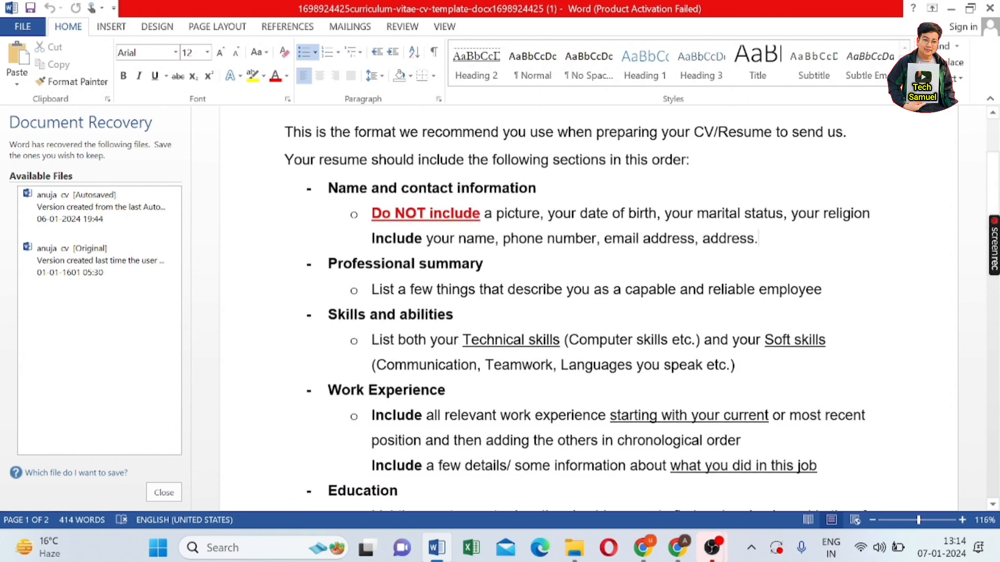
{"action": "left_click_drag", "start_coordinate": [329, 263], "coordinate": [828, 290]}
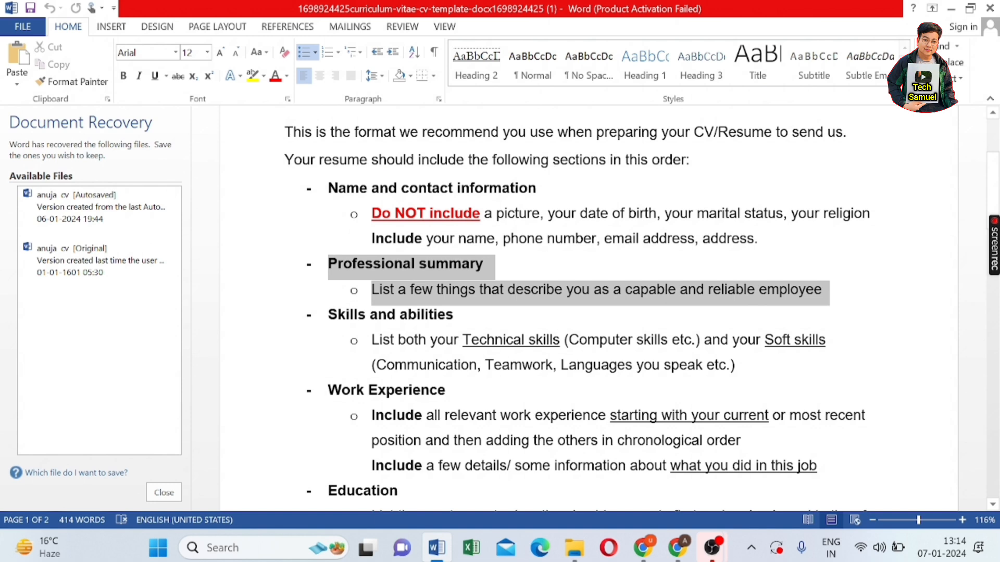
{"action": "left_click", "coordinate": [850, 308]}
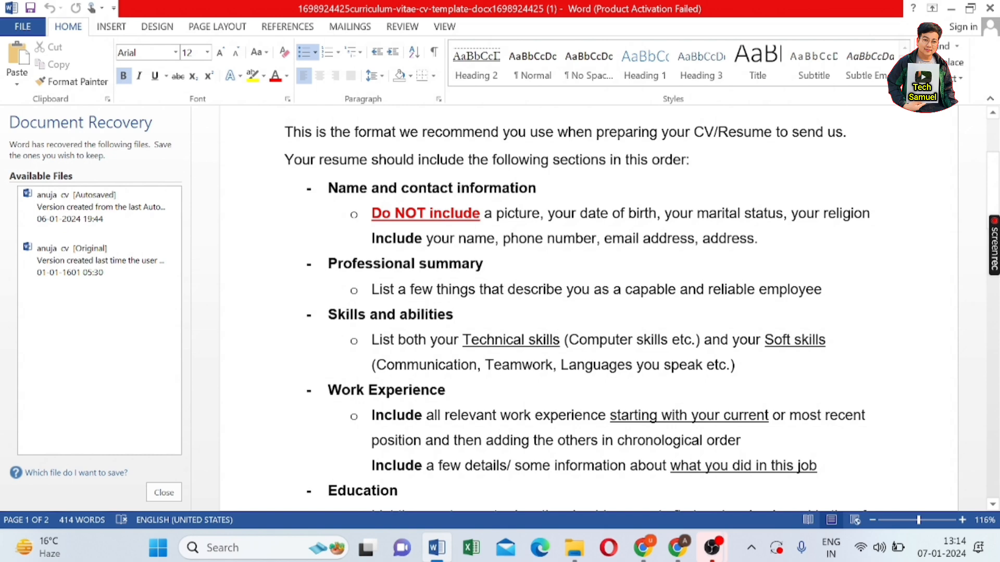
{"action": "scroll", "coordinate": [588, 307], "scroll_direction": "down", "scroll_amount": 2}
{"action": "scroll", "coordinate": [589, 307], "scroll_direction": "down", "scroll_amount": 1}
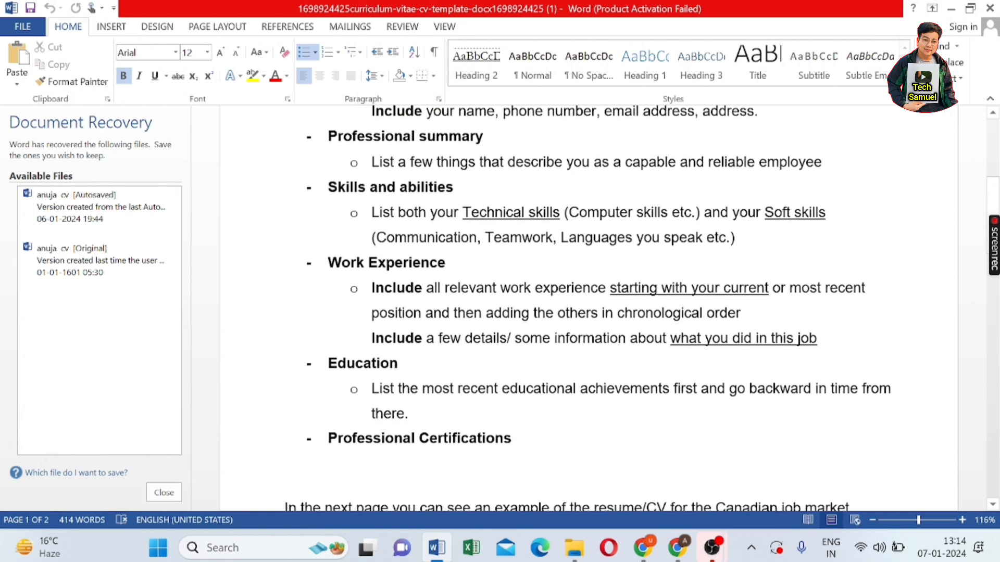
{"action": "scroll", "coordinate": [588, 307], "scroll_direction": "down", "scroll_amount": 10}
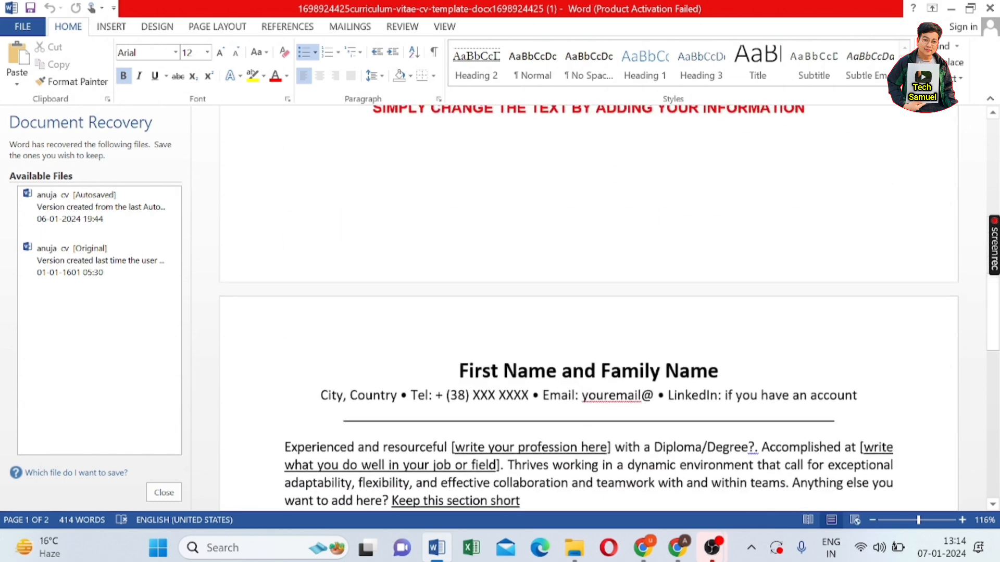
{"action": "scroll", "coordinate": [588, 307], "scroll_direction": "down", "scroll_amount": 4}
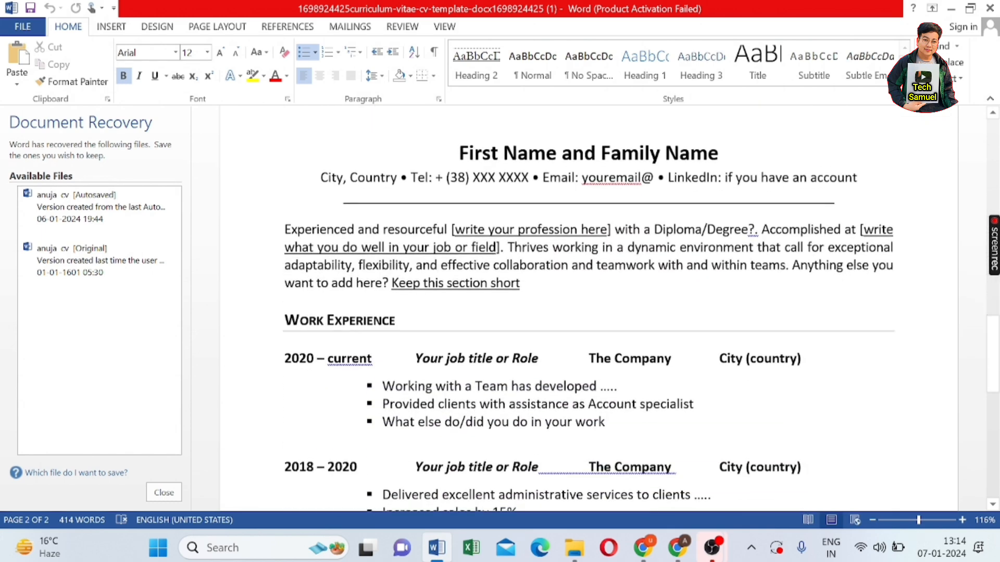
{"action": "left_click_drag", "start_coordinate": [459, 153], "coordinate": [733, 155]}
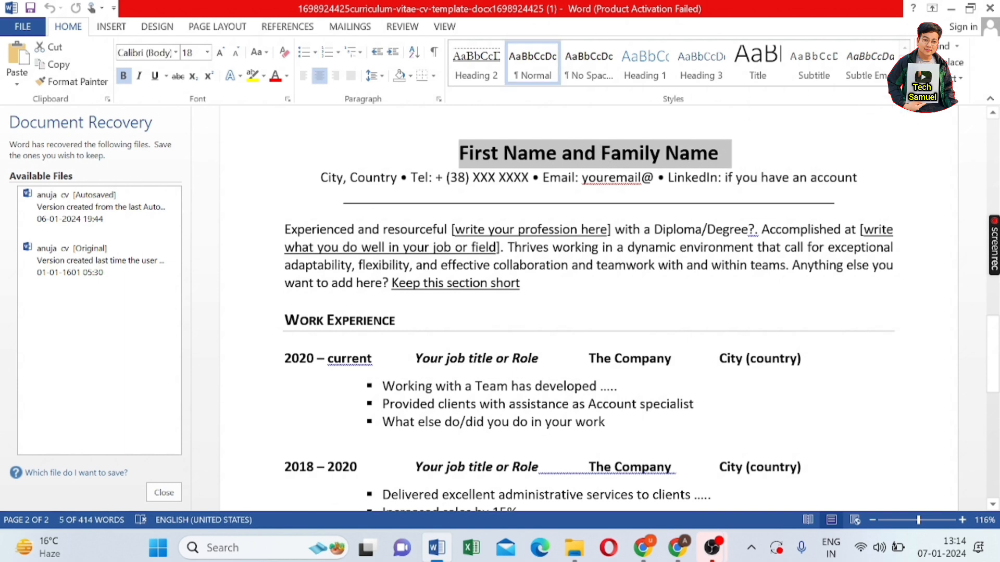
{"action": "left_click_drag", "start_coordinate": [542, 177], "coordinate": [641, 177]}
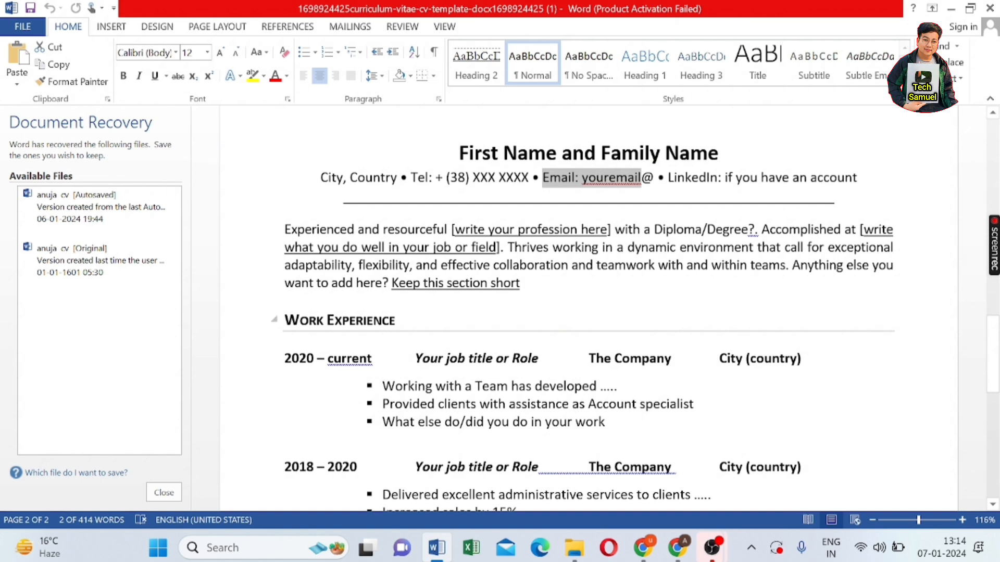
{"action": "left_click_drag", "start_coordinate": [285, 229], "coordinate": [534, 283]}
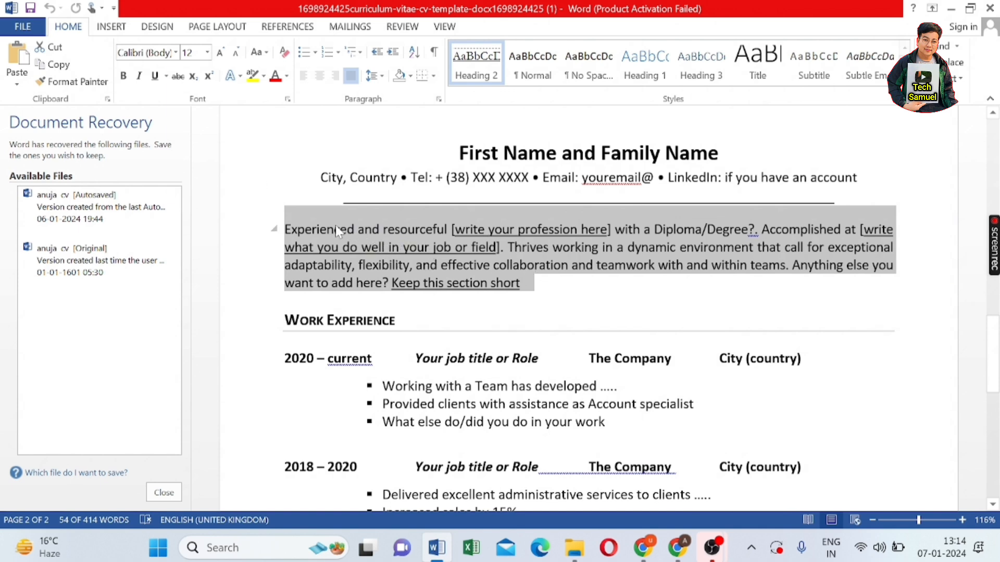
{"action": "key", "text": "Right"}
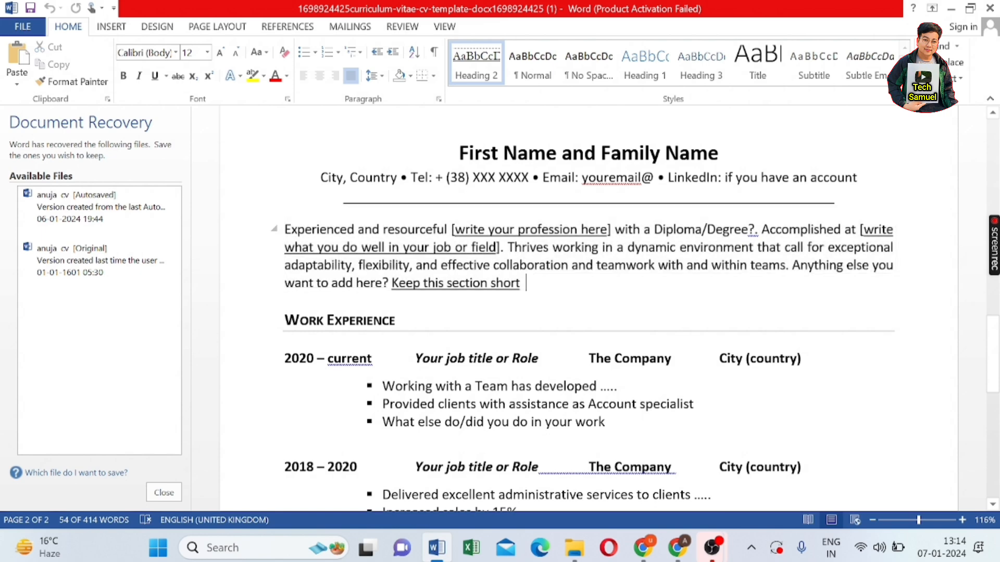
{"action": "scroll", "coordinate": [588, 308], "scroll_direction": "down", "scroll_amount": 3}
{"action": "scroll", "coordinate": [588, 307], "scroll_direction": "down", "scroll_amount": 2}
{"action": "scroll", "coordinate": [588, 307], "scroll_direction": "up", "scroll_amount": 2}
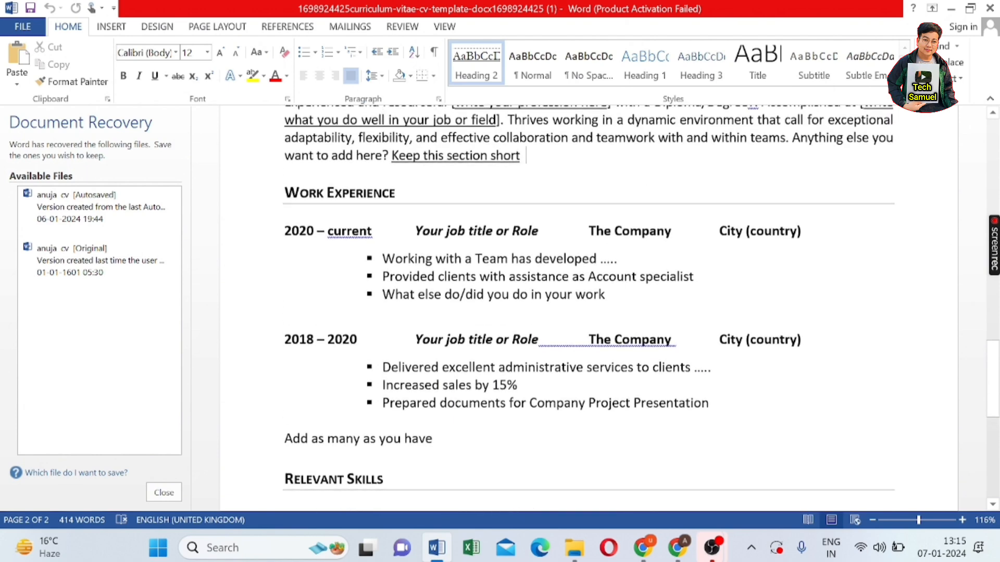
{"action": "left_click_drag", "start_coordinate": [314, 231], "coordinate": [676, 411]}
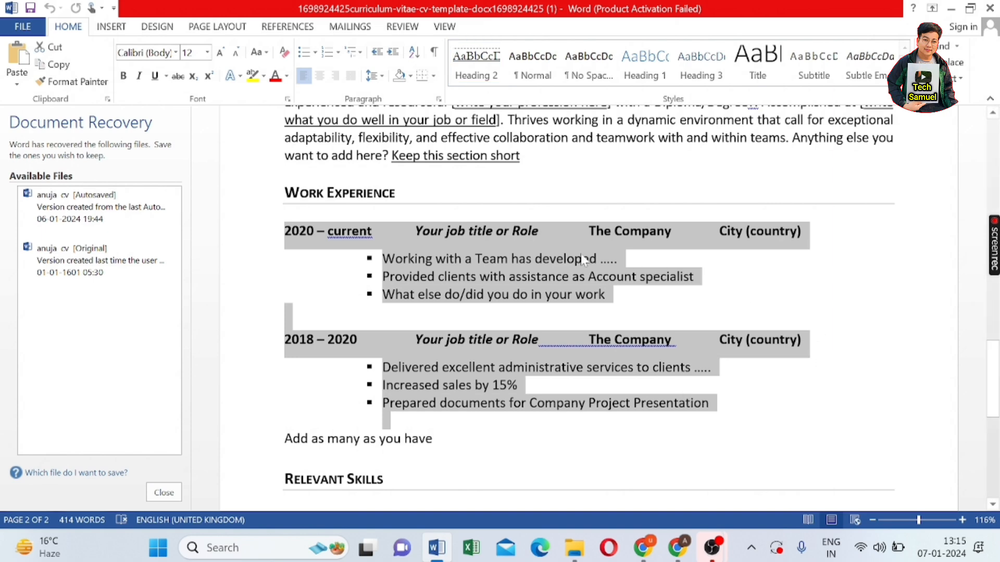
{"action": "left_click", "coordinate": [692, 379]}
{"action": "scroll", "coordinate": [692, 380], "scroll_direction": "down", "scroll_amount": 4}
{"action": "scroll", "coordinate": [589, 308], "scroll_direction": "down", "scroll_amount": 1}
{"action": "left_click_drag", "start_coordinate": [295, 263], "coordinate": [360, 390]}
{"action": "left_click_drag", "start_coordinate": [854, 390], "coordinate": [856, 365]}
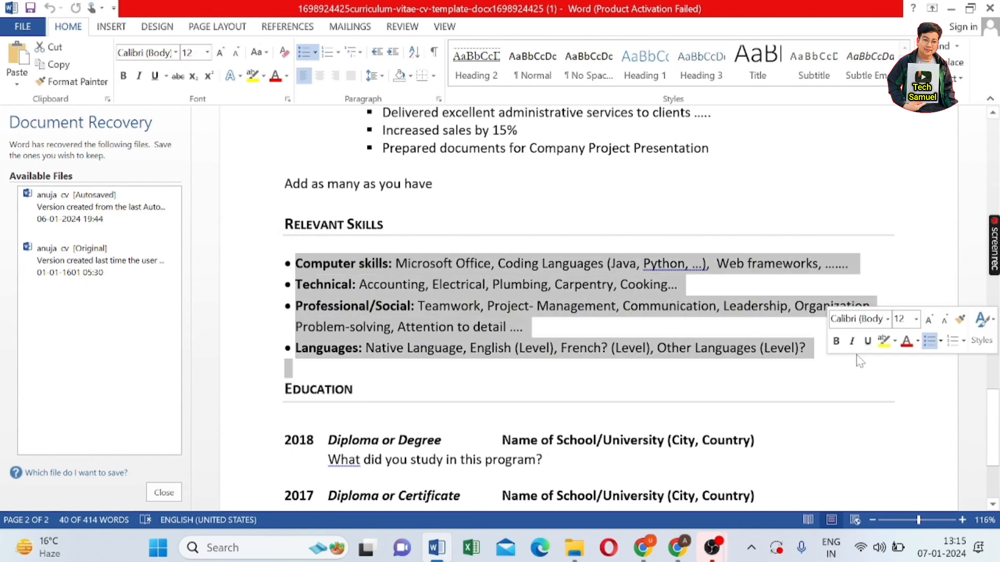
{"action": "left_click", "coordinate": [853, 389]}
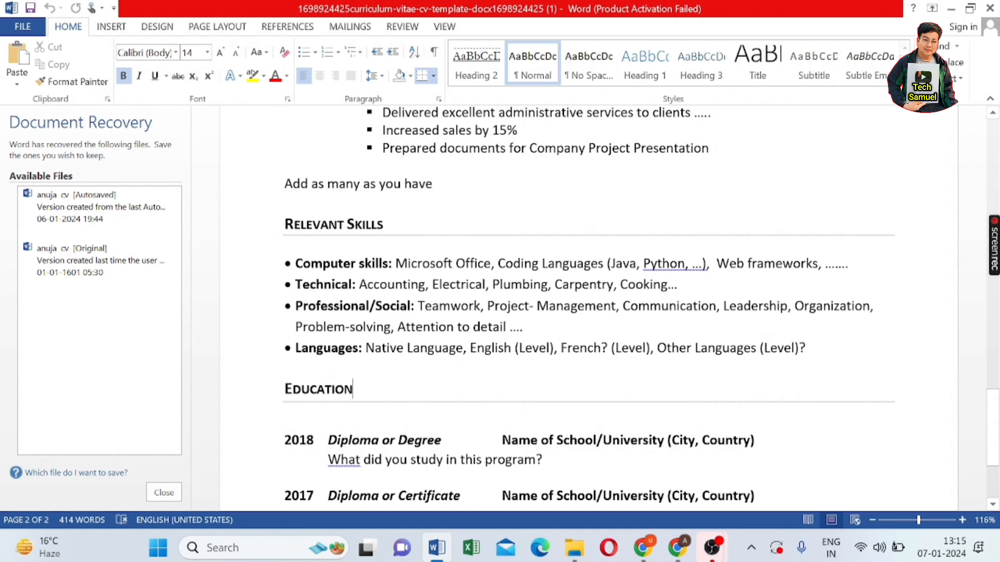
{"action": "left_click_drag", "start_coordinate": [296, 306], "coordinate": [530, 327]}
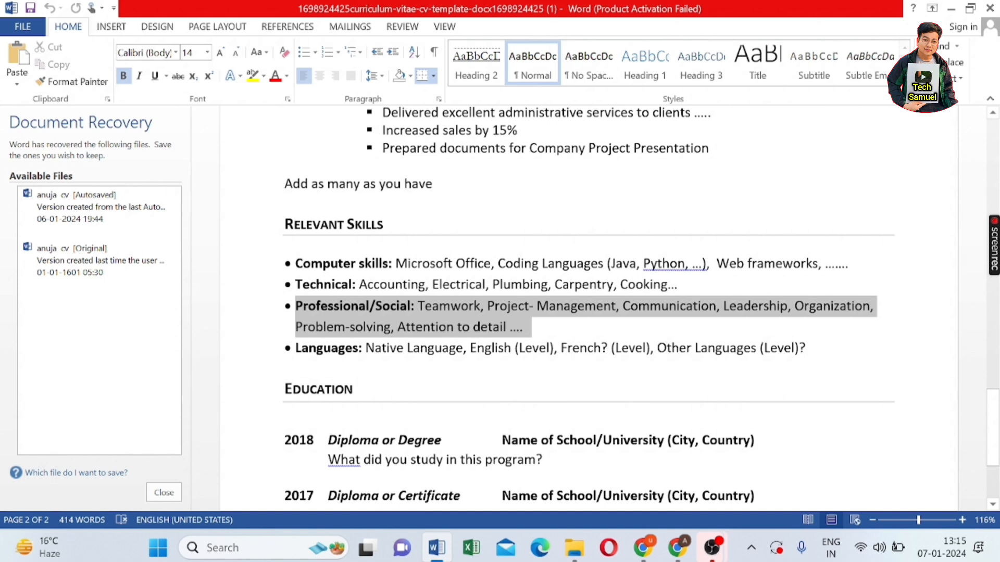
{"action": "left_click", "coordinate": [285, 369]}
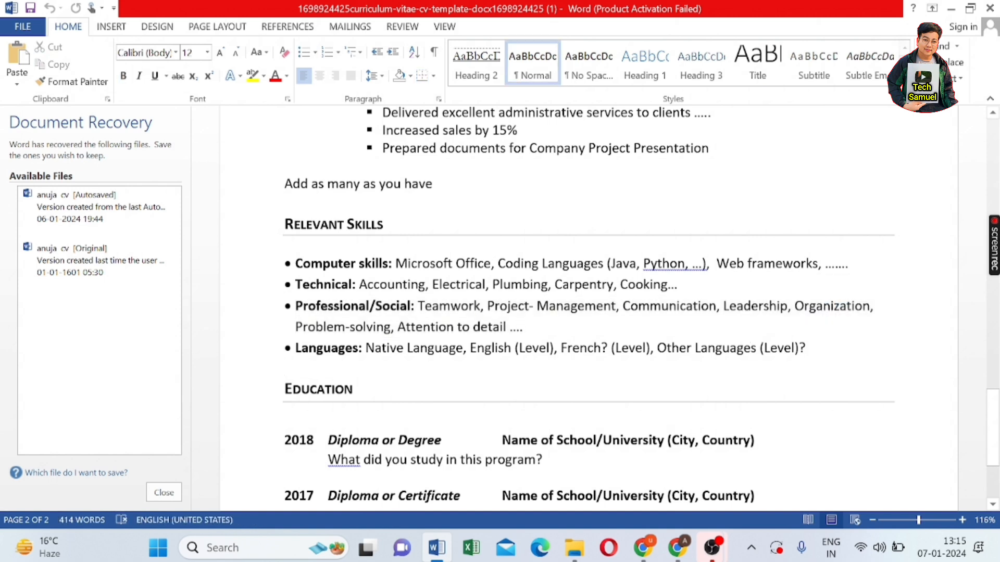
{"action": "left_click_drag", "start_coordinate": [623, 306], "coordinate": [793, 306]}
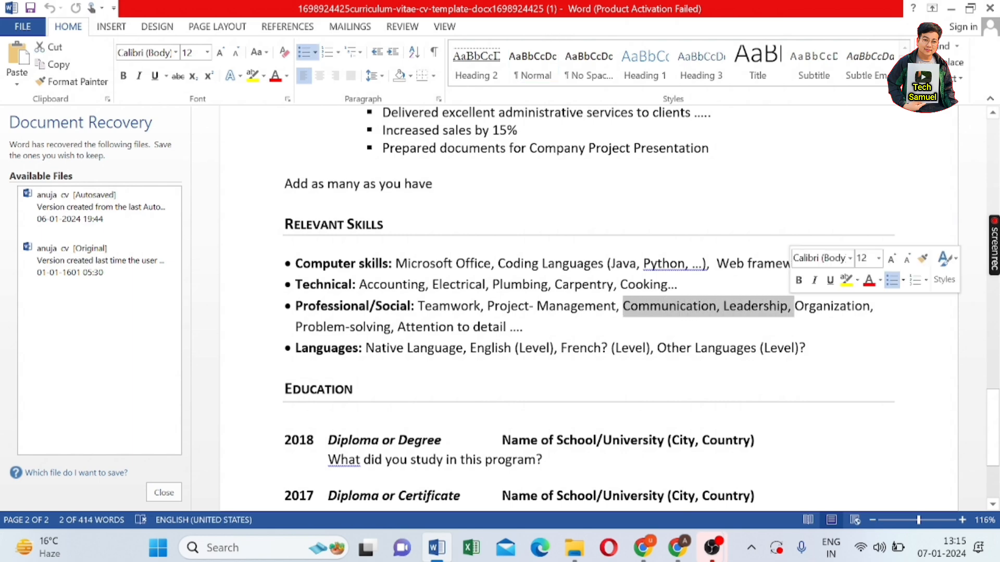
{"action": "left_click", "coordinate": [806, 347]}
{"action": "scroll", "coordinate": [274, 350], "scroll_direction": "down", "scroll_amount": 3}
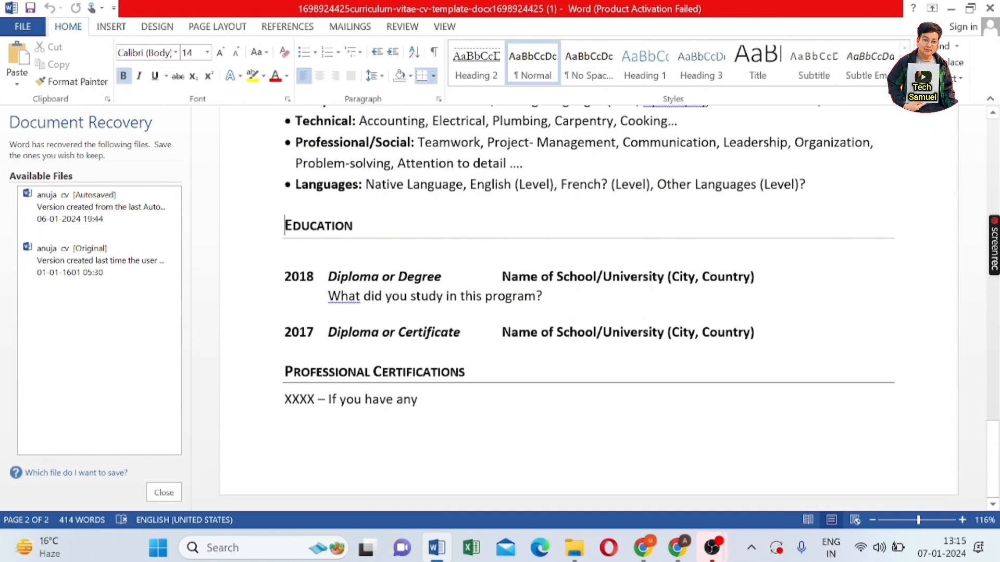
{"action": "scroll", "coordinate": [588, 307], "scroll_direction": "up", "scroll_amount": 15}
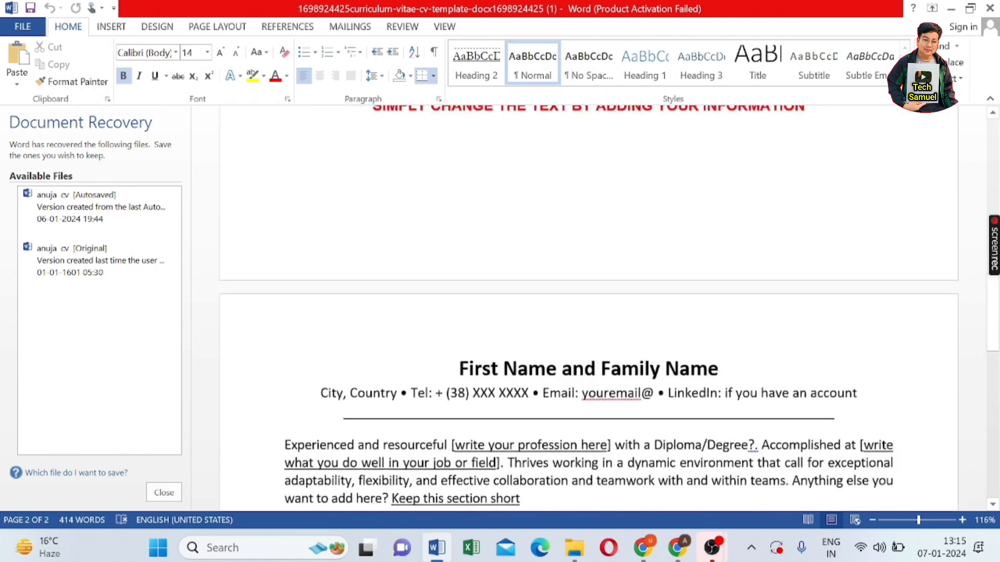
- Select the example CV through to the document's end and copy it
{"action": "scroll", "coordinate": [588, 307], "scroll_direction": "up", "scroll_amount": 11}
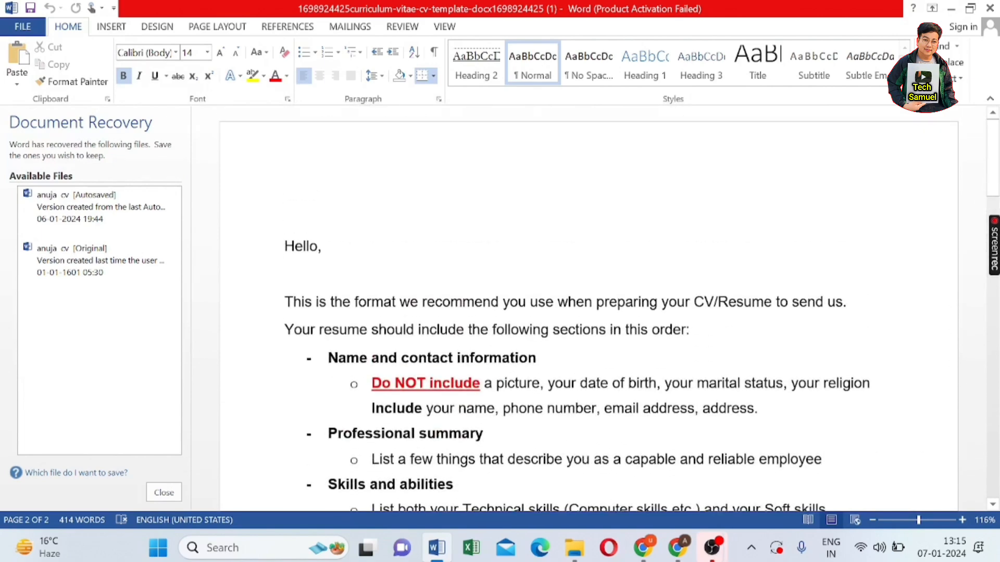
{"action": "scroll", "coordinate": [589, 307], "scroll_direction": "down", "scroll_amount": 15}
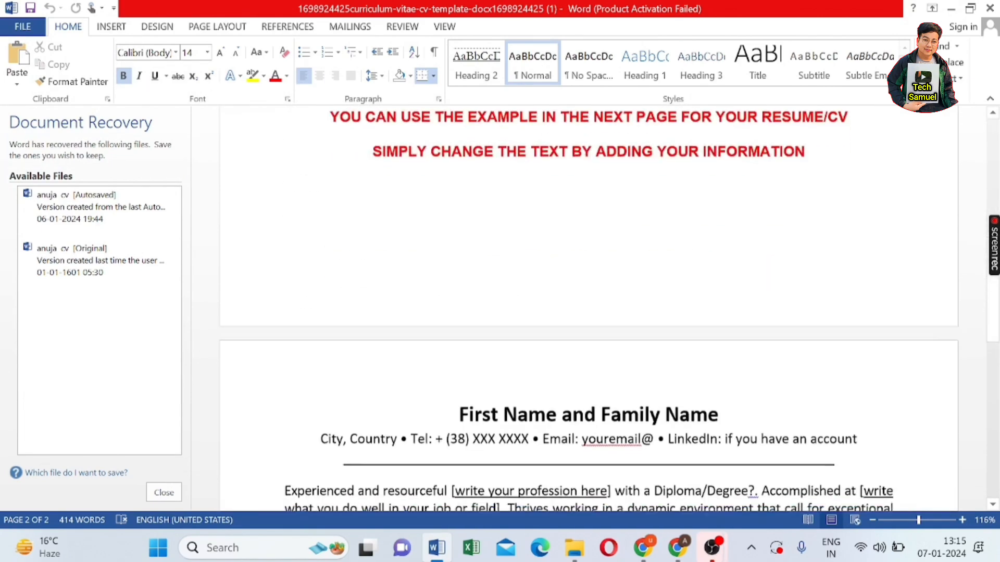
{"action": "key", "text": "shift+Down"}
{"action": "key", "text": "shift+Down"}
{"action": "key", "text": "shift+Down"}
{"action": "key", "text": "shift+Down"}
{"action": "key", "text": "shift+Down"}
{"action": "key", "text": "shift+Down"}
{"action": "key", "text": "shift+Down"}
{"action": "key", "text": "shift+Down"}
{"action": "key", "text": "shift+Down"}
{"action": "key", "text": "shift+Down"}
{"action": "key", "text": "shift+Down"}
{"action": "key", "text": "shift+Down"}
{"action": "key", "text": "shift+Down"}
{"action": "key", "text": "shift+Down"}
{"action": "key", "text": "shift+Down"}
{"action": "key", "text": "shift+Down"}
{"action": "key", "text": "shift+Down"}
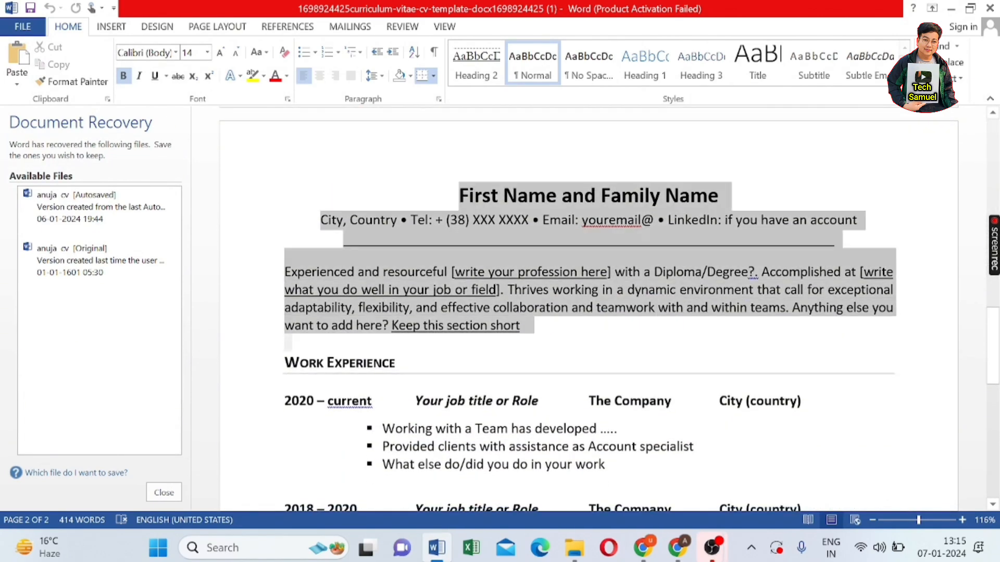
{"action": "key", "text": "ctrl+shift+End"}
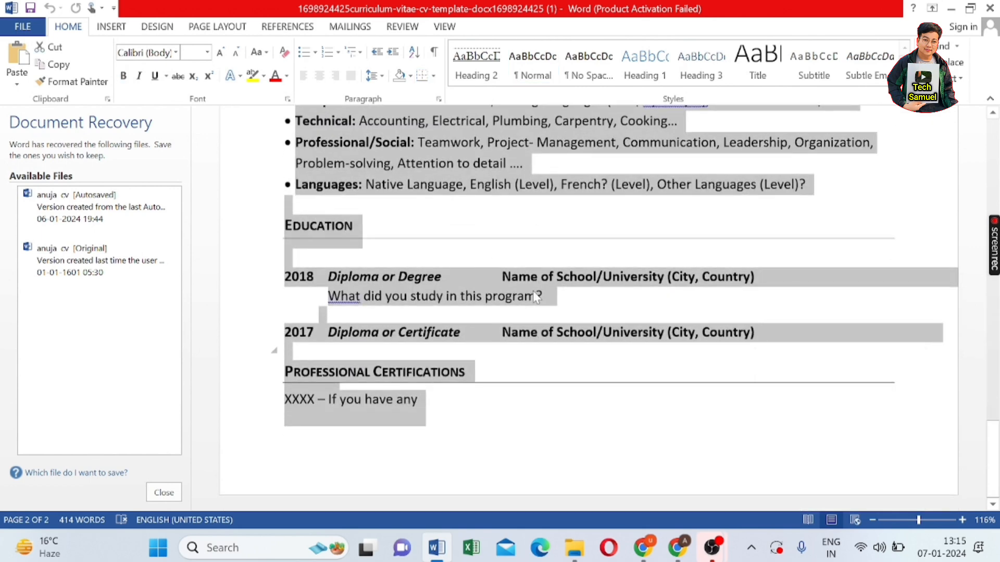
{"action": "mouse_move", "coordinate": [538, 214]}
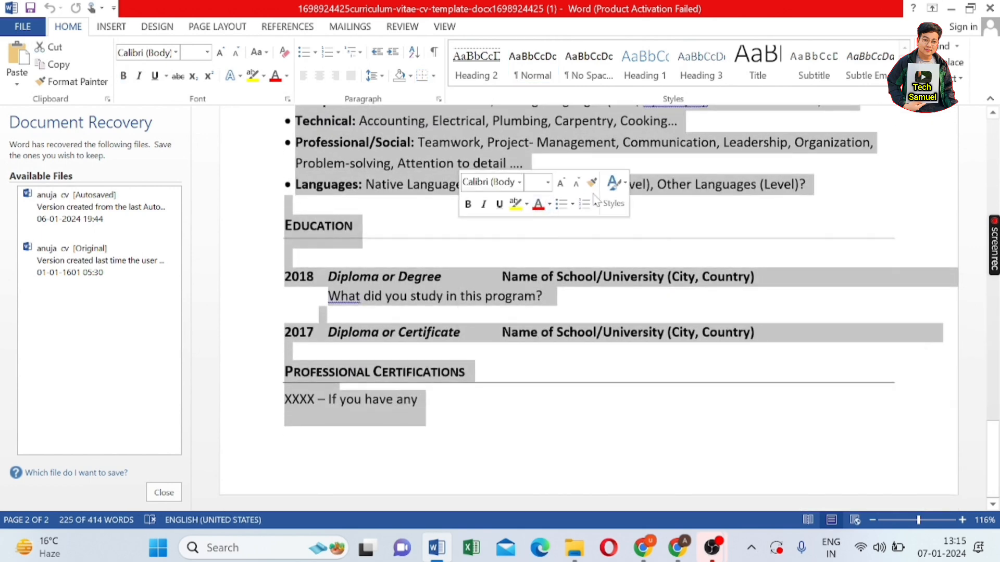
{"action": "right_click", "coordinate": [573, 249]}
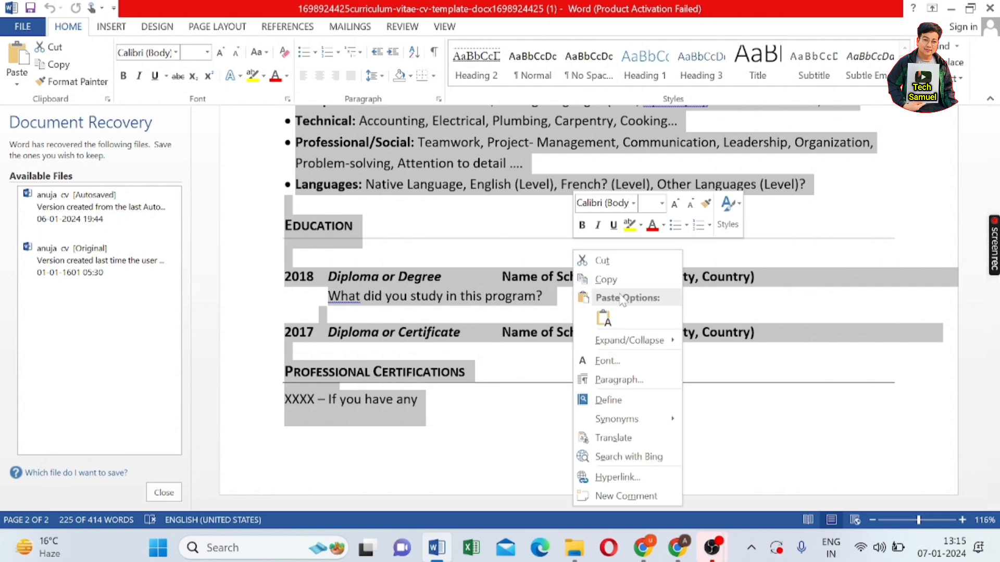
{"action": "left_click", "coordinate": [604, 279]}
{"action": "scroll", "coordinate": [598, 281], "scroll_direction": "up", "scroll_amount": 3}
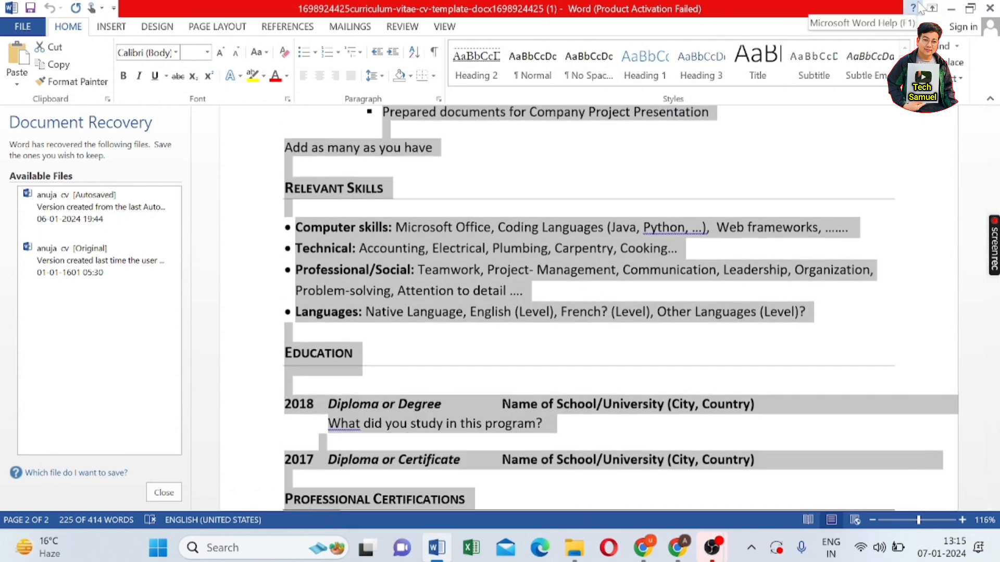
- Minimize the template, Downloads and browser windows, then create a Blank document in Word
{"action": "left_click", "coordinate": [949, 9]}
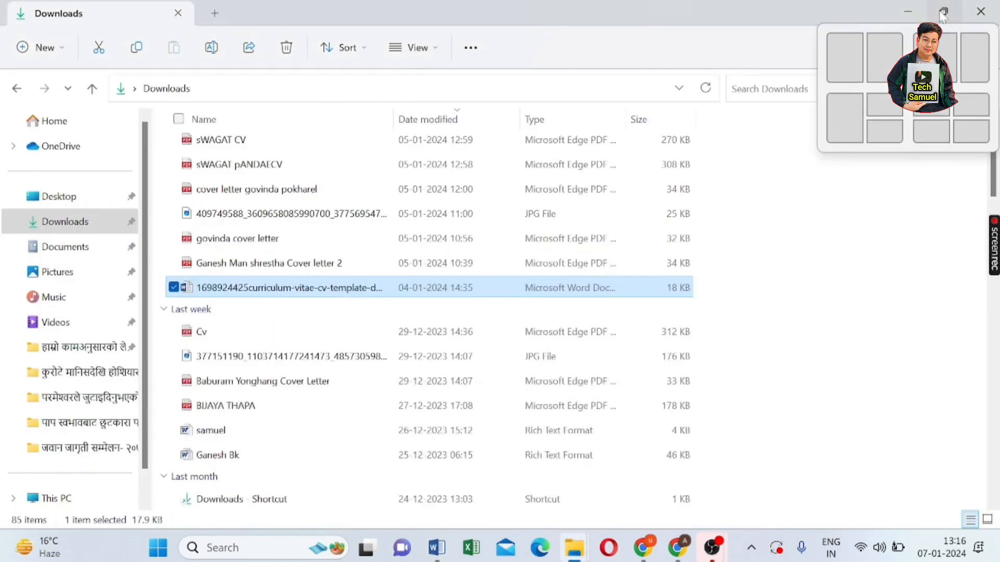
{"action": "left_click", "coordinate": [913, 13]}
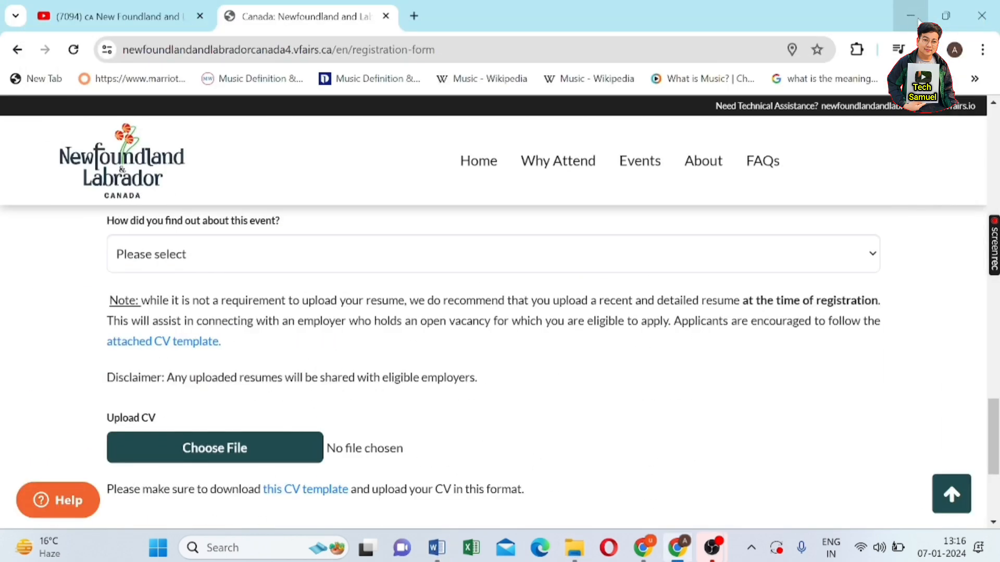
{"action": "left_click", "coordinate": [911, 16]}
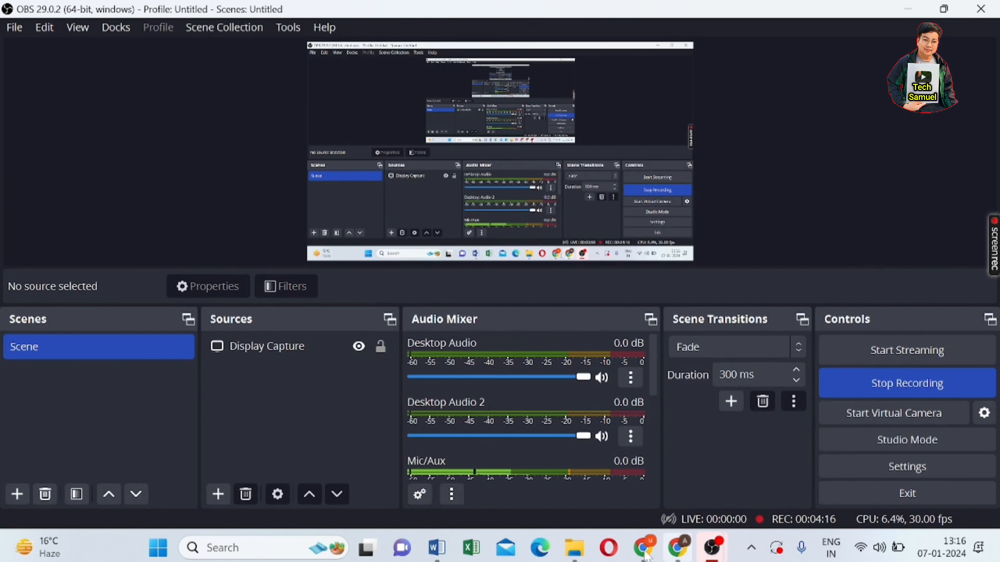
{"action": "left_click", "coordinate": [437, 548]}
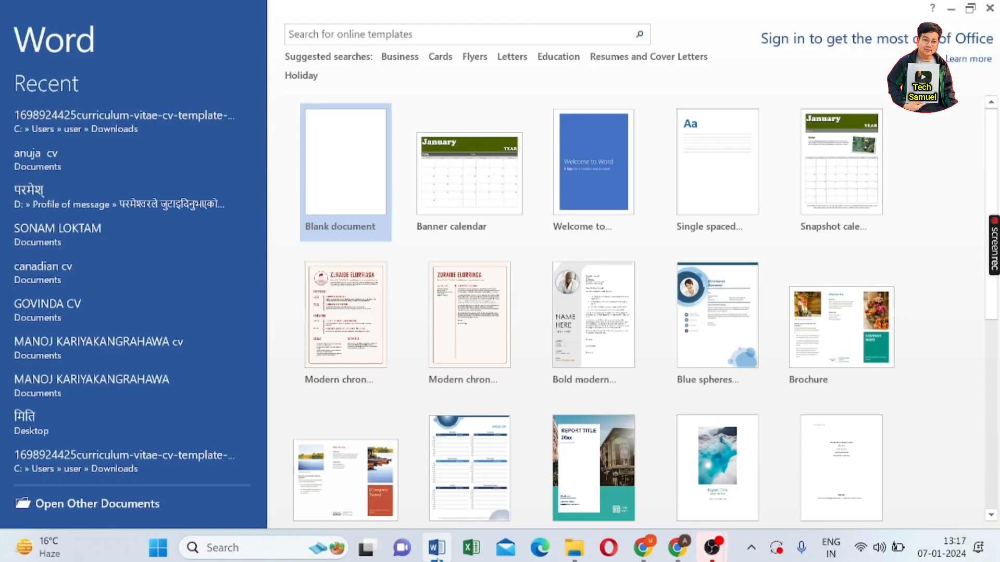
{"action": "left_click", "coordinate": [951, 9]}
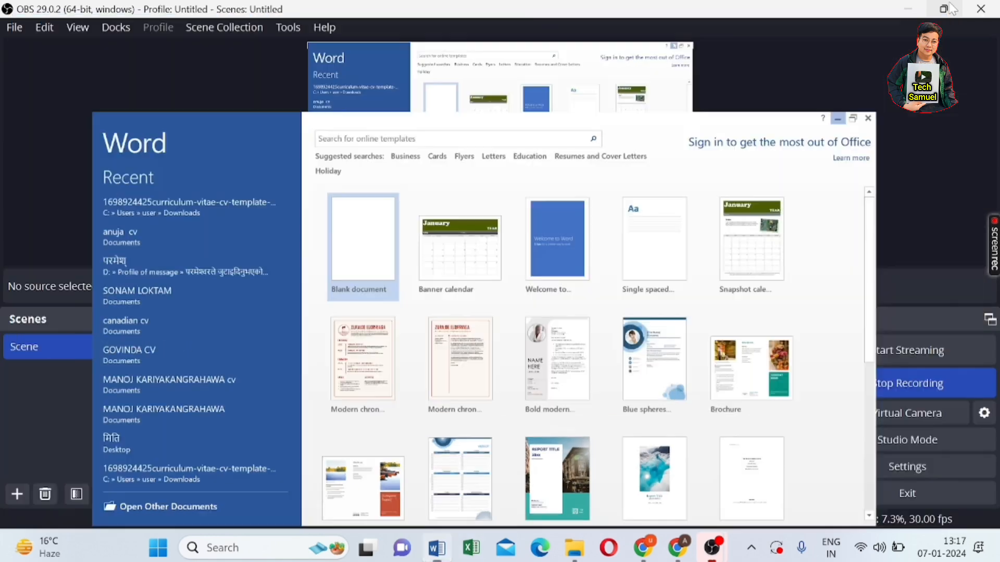
{"action": "left_click", "coordinate": [908, 10]}
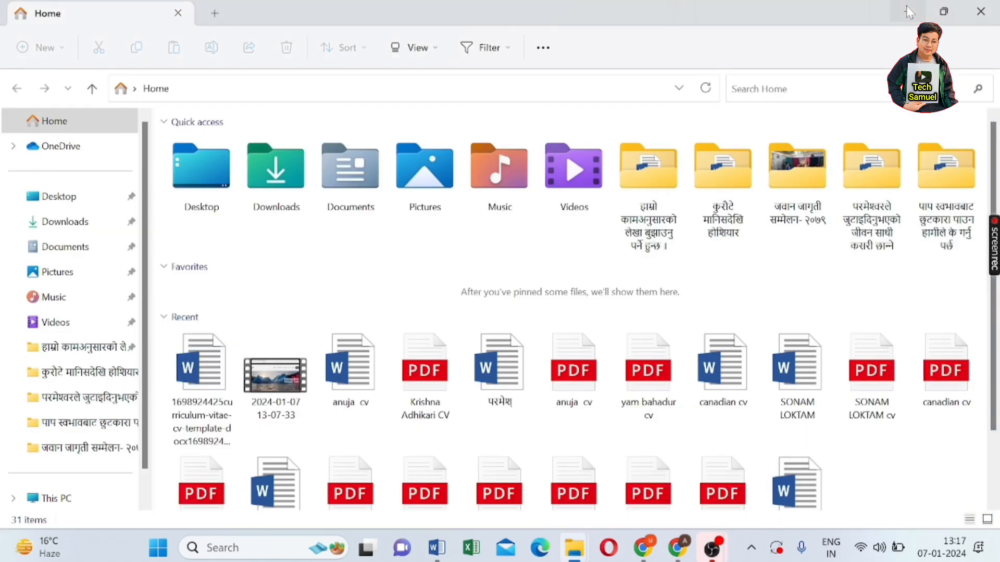
{"action": "left_click", "coordinate": [436, 548]}
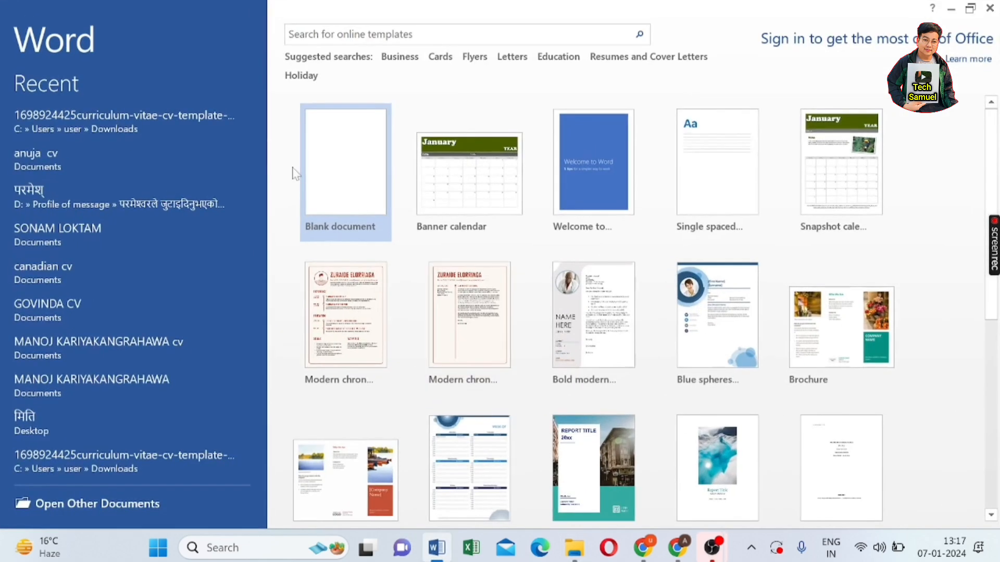
{"action": "left_click", "coordinate": [334, 181]}
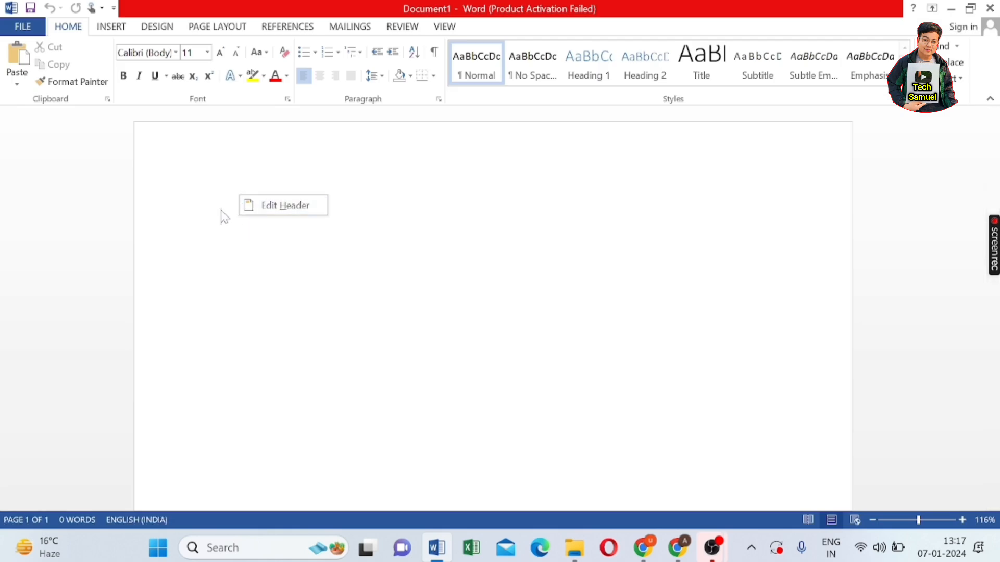
- Paste the CV into Document1 using Keep Source Formatting and return to the top
{"action": "right_click", "coordinate": [223, 215]}
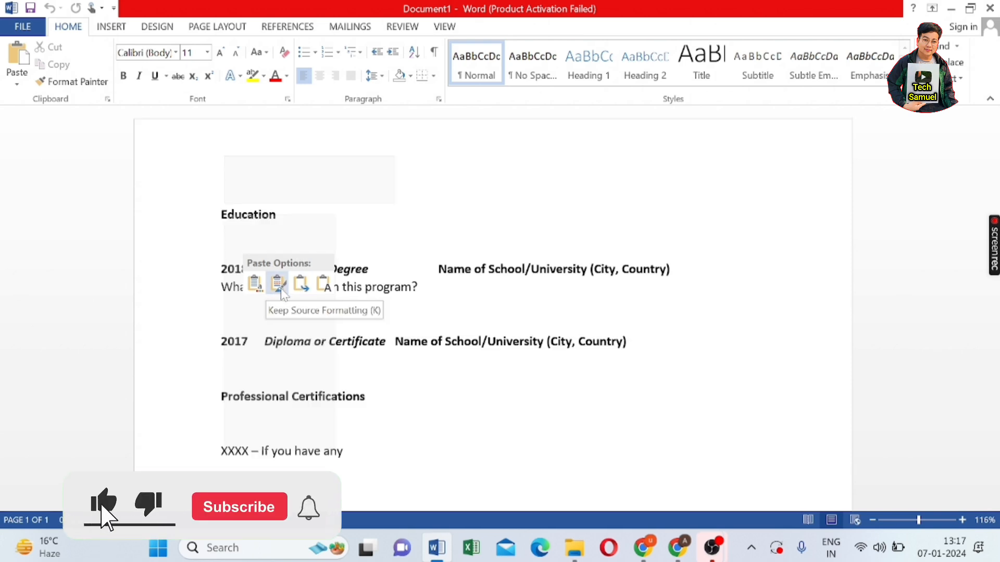
{"action": "left_click", "coordinate": [277, 283]}
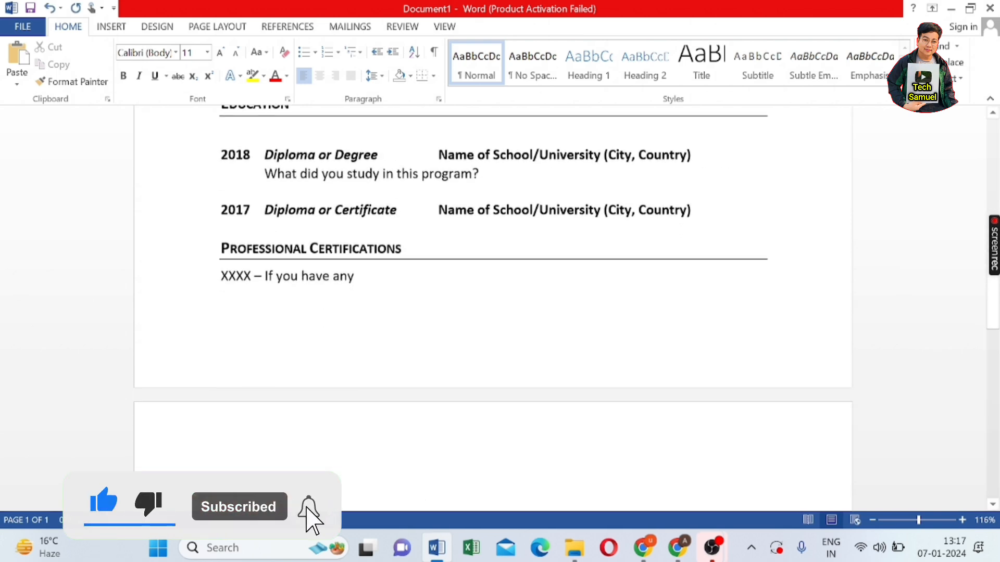
{"action": "scroll", "coordinate": [492, 307], "scroll_direction": "up", "scroll_amount": 15}
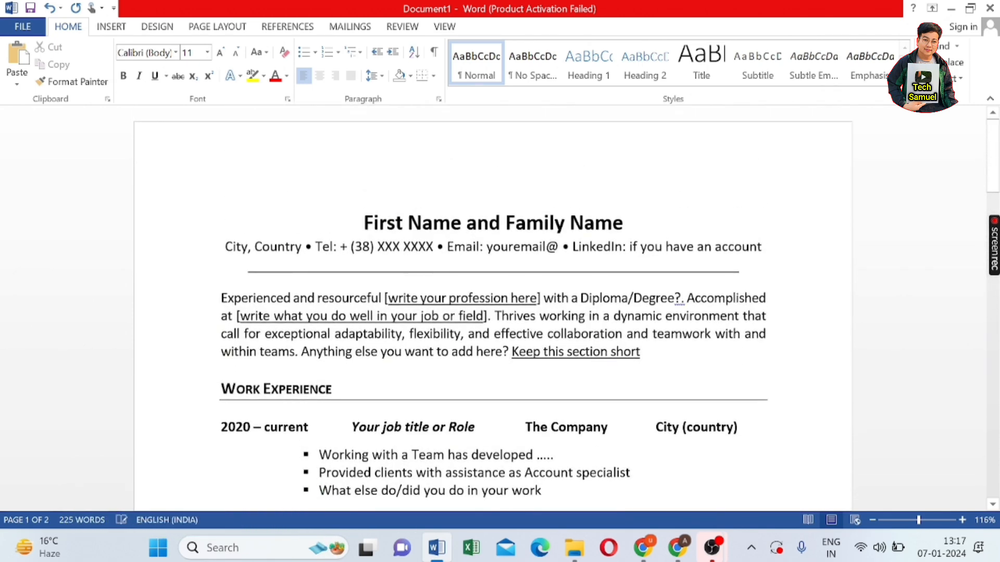
- Delete the First Name and Family Name heading and type the applicant's full name in capitals
{"action": "left_click", "coordinate": [624, 223]}
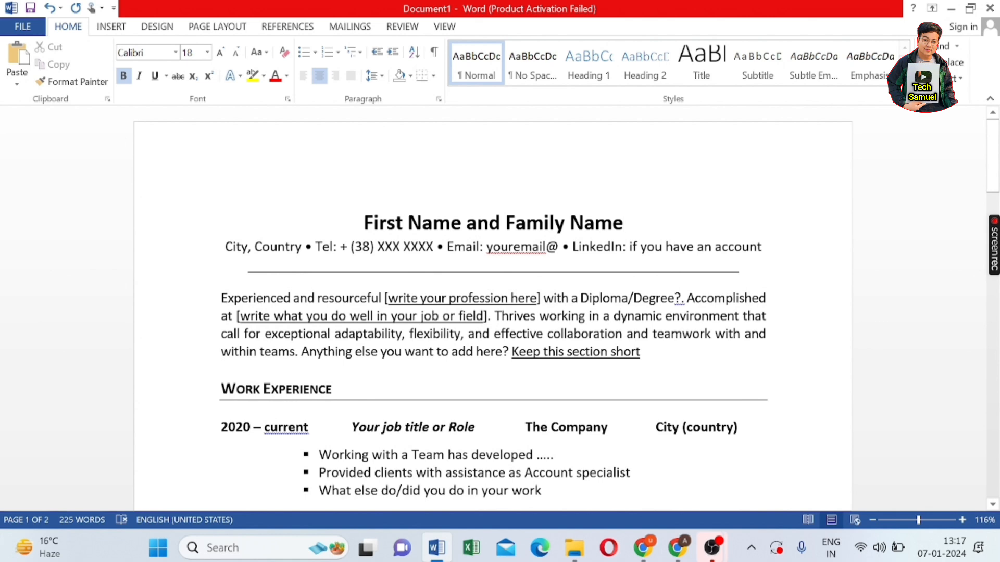
{"action": "key", "text": "BackSpace"}
{"action": "key", "text": "BackSpace"}
{"action": "key", "text": "BackSpace"}
{"action": "key", "text": "BackSpace"}
{"action": "key", "text": "BackSpace"}
{"action": "key", "text": "BackSpace"}
{"action": "key", "text": "BackSpace"}
{"action": "key", "text": "BackSpace"}
{"action": "key", "text": "BackSpace"}
{"action": "key", "text": "BackSpace"}
{"action": "key", "text": "BackSpace"}
{"action": "key", "text": "BackSpace"}
{"action": "key", "text": "BackSpace"}
{"action": "key", "text": "BackSpace"}
{"action": "key", "text": "BackSpace"}
{"action": "key", "text": "BackSpace"}
{"action": "key", "text": "BackSpace"}
{"action": "key", "text": "BackSpace"}
{"action": "key", "text": "BackSpace"}
{"action": "key", "text": "BackSpace"}
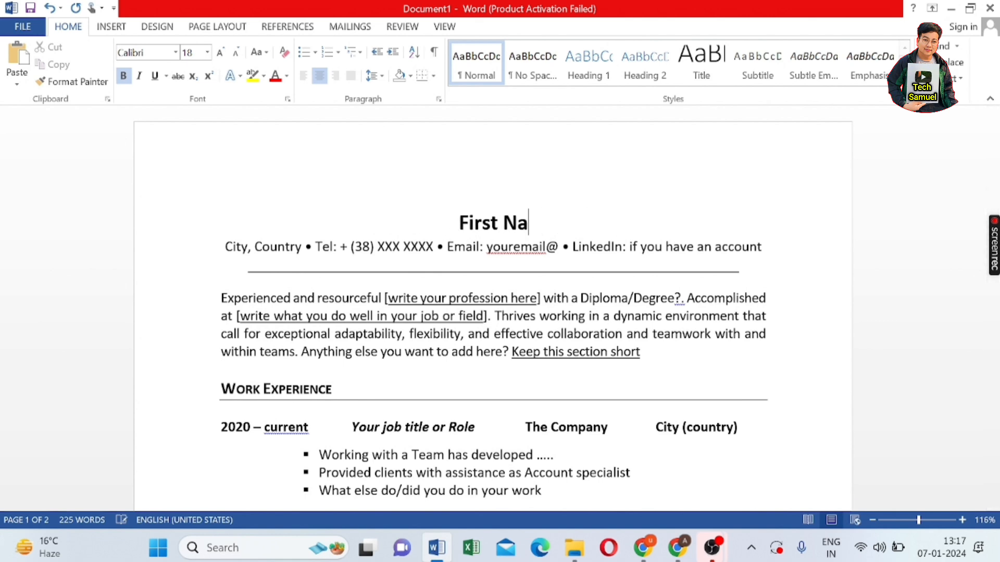
{"action": "key", "text": "BackSpace"}
{"action": "key", "text": "BackSpace"}
{"action": "key", "text": "BackSpace"}
{"action": "key", "text": "BackSpace"}
{"action": "key", "text": "BackSpace"}
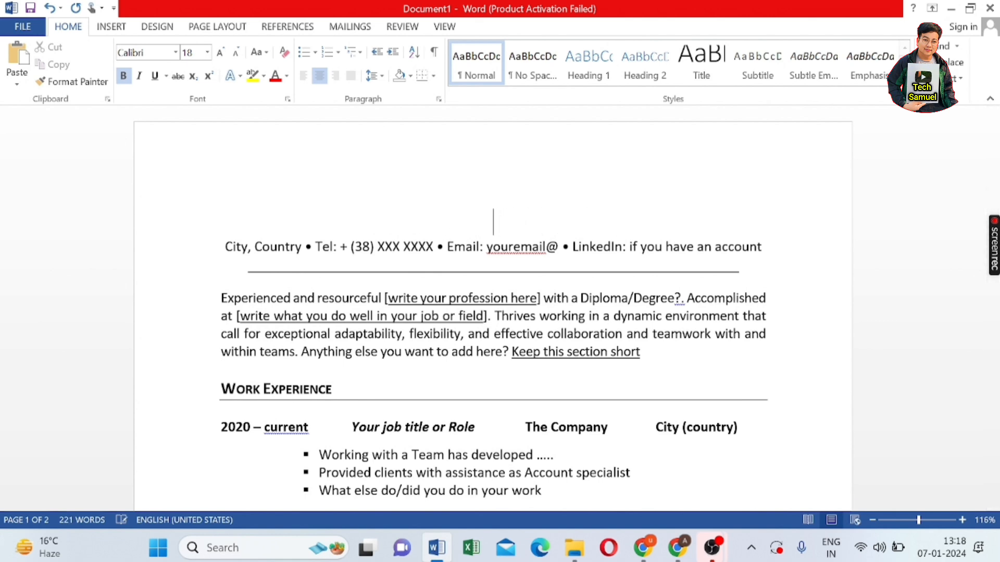
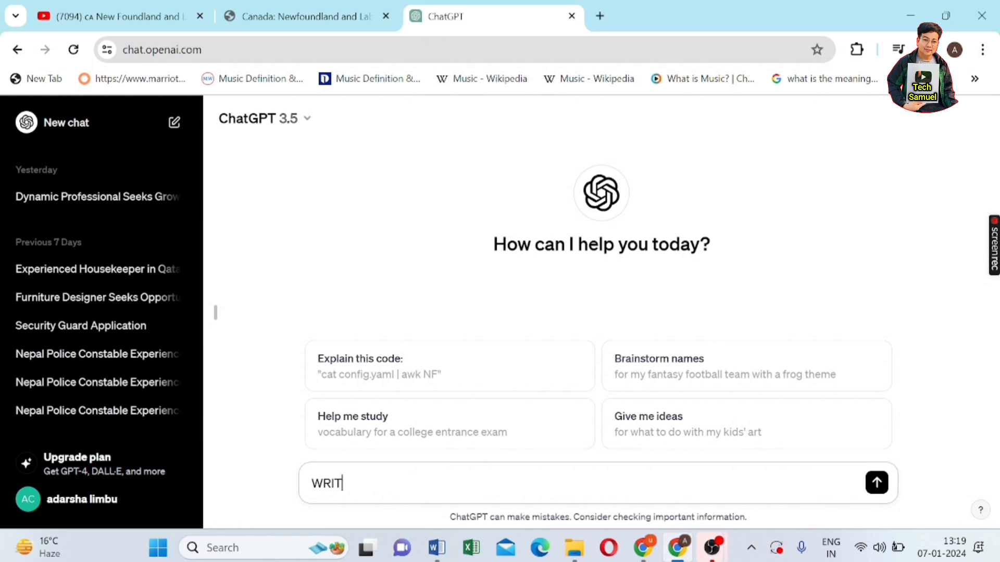
- Ask ChatGPT for a short, sweet CV about-me as a waiter in Doha, Qatar, 2019–2022
{"action": "key", "text": "BackSpace"}
{"action": "key", "text": "BackSpace"}
{"action": "key", "text": "BackSpace"}
{"action": "key", "text": "BackSpace"}
{"action": "key", "text": "BackSpace"}
{"action": "type", "text": "W"}
{"action": "type", "text": "rite"}
{"action": "type", "text": " a sho"}
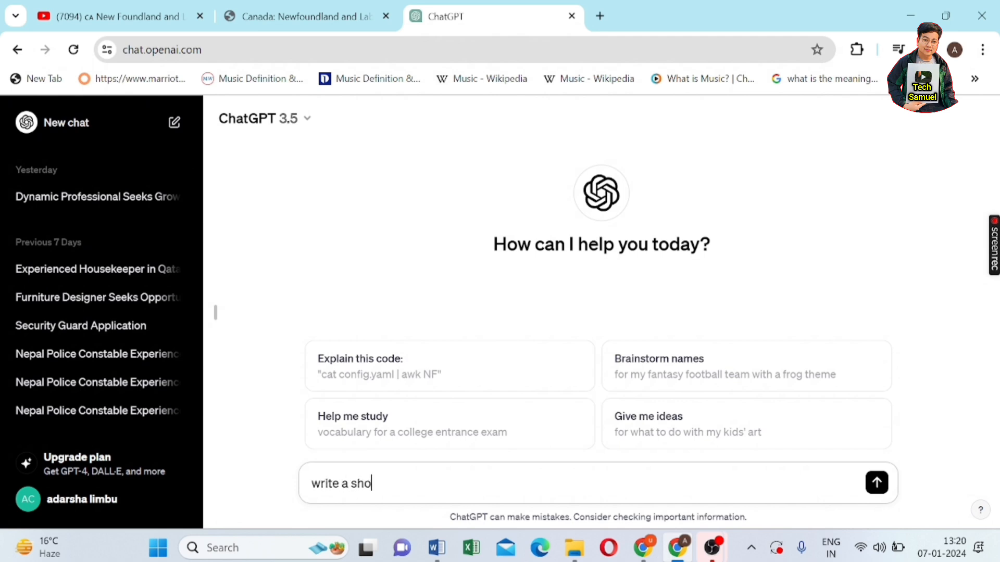
{"action": "type", "text": "rt about me o"}
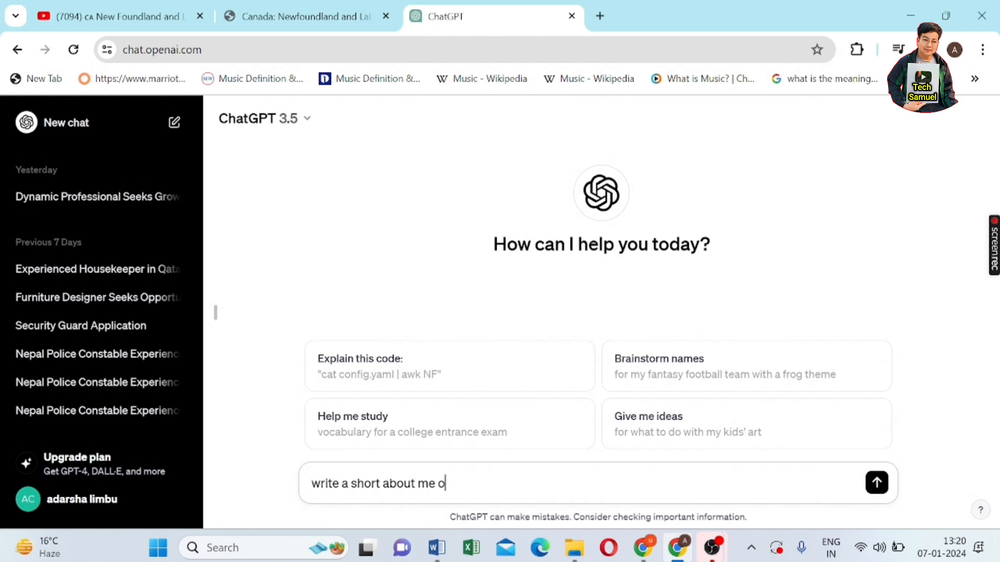
{"action": "type", "text": " for  cv and"}
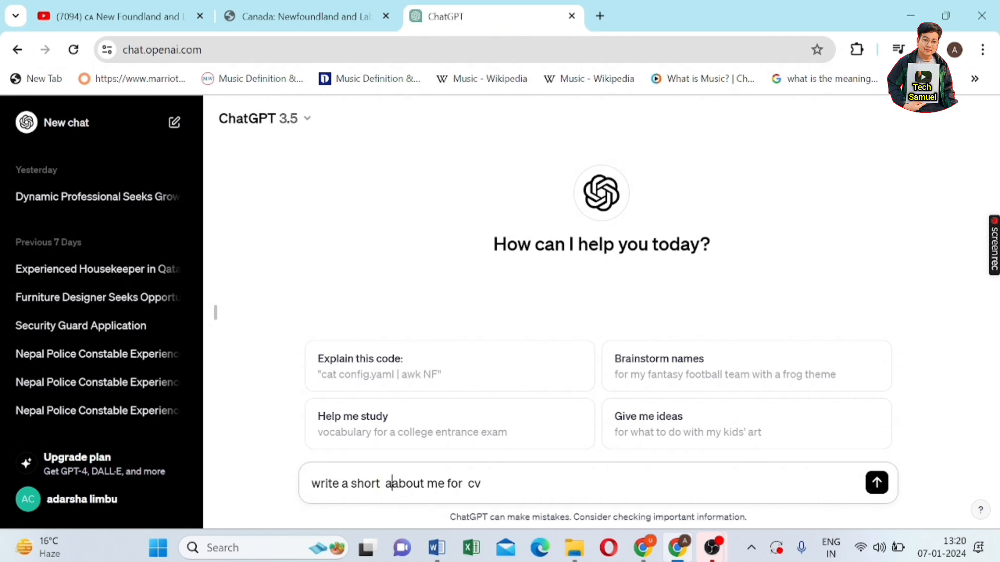
{"action": "type", "text": "sweet"}
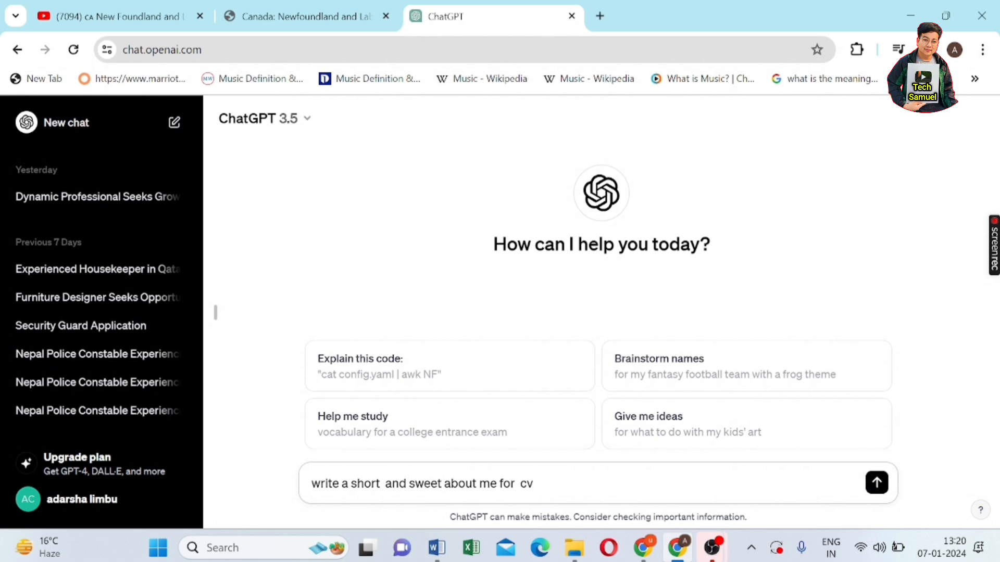
{"action": "left_click", "coordinate": [536, 483]}
{"action": "type", "text": "experienced as a "}
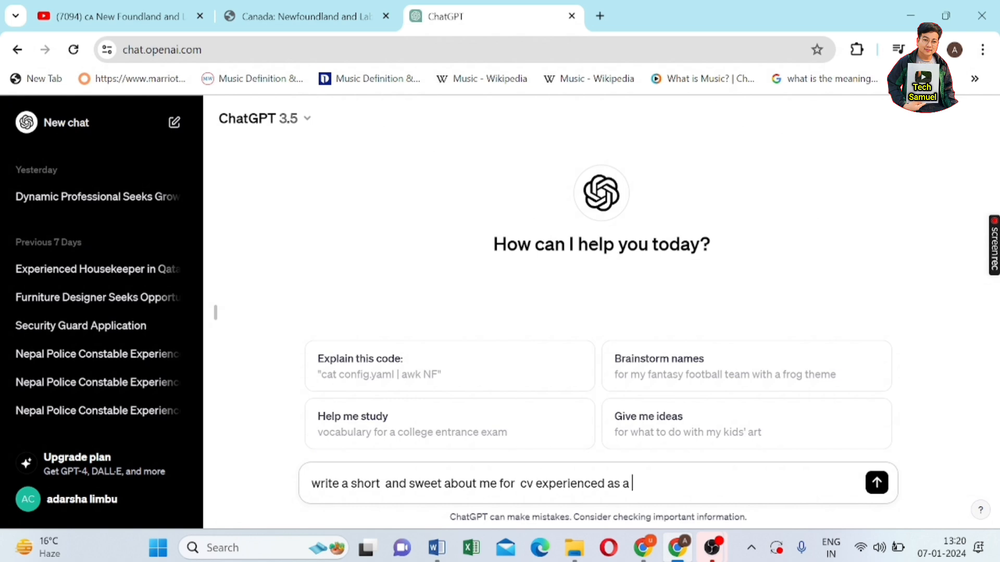
{"action": "type", "text": "waiter in Do"}
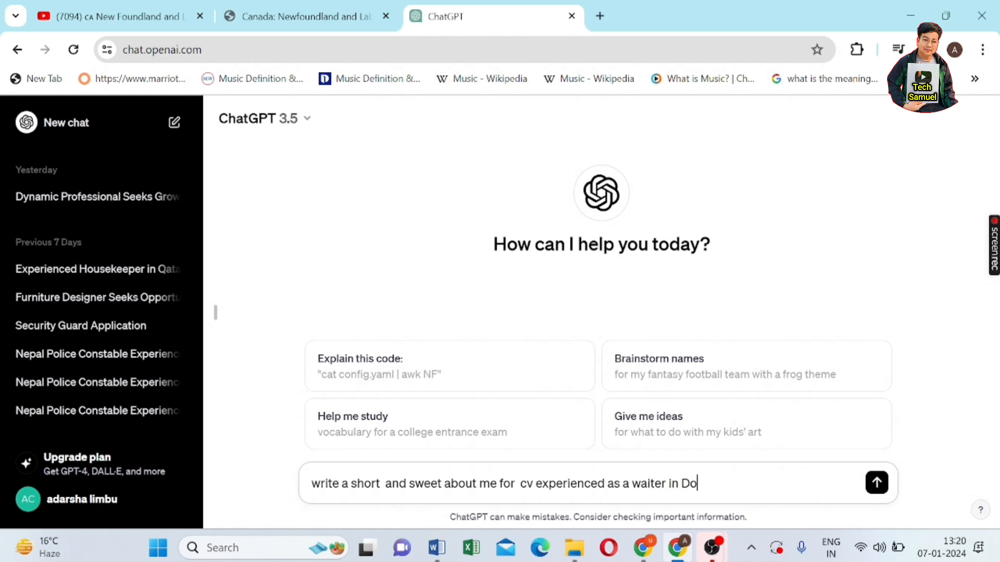
{"action": "type", "text": "ha Qatar from 2019 -"}
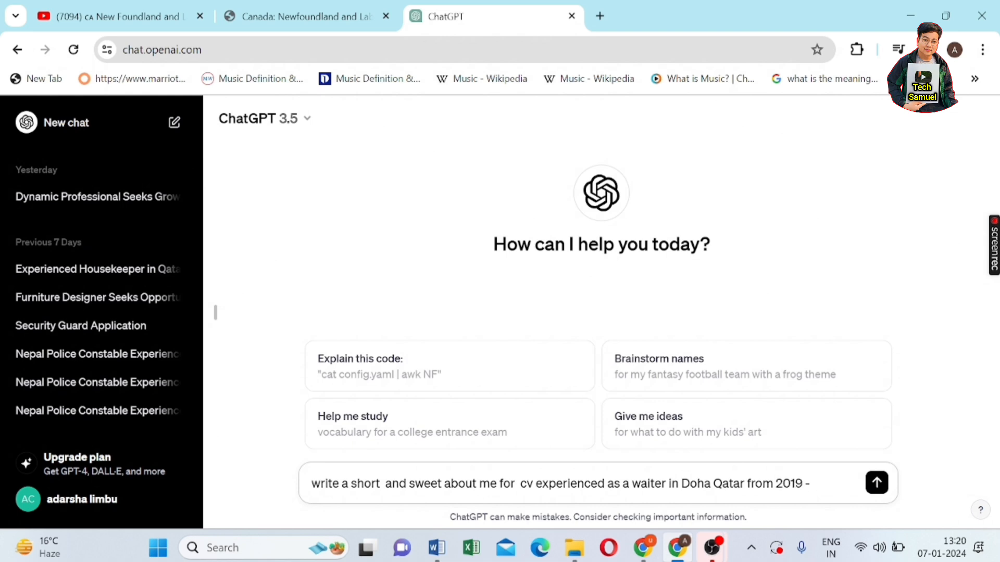
{"action": "type", "text": "2022"}
{"action": "left_click_drag", "start_coordinate": [312, 483], "coordinate": [841, 539]}
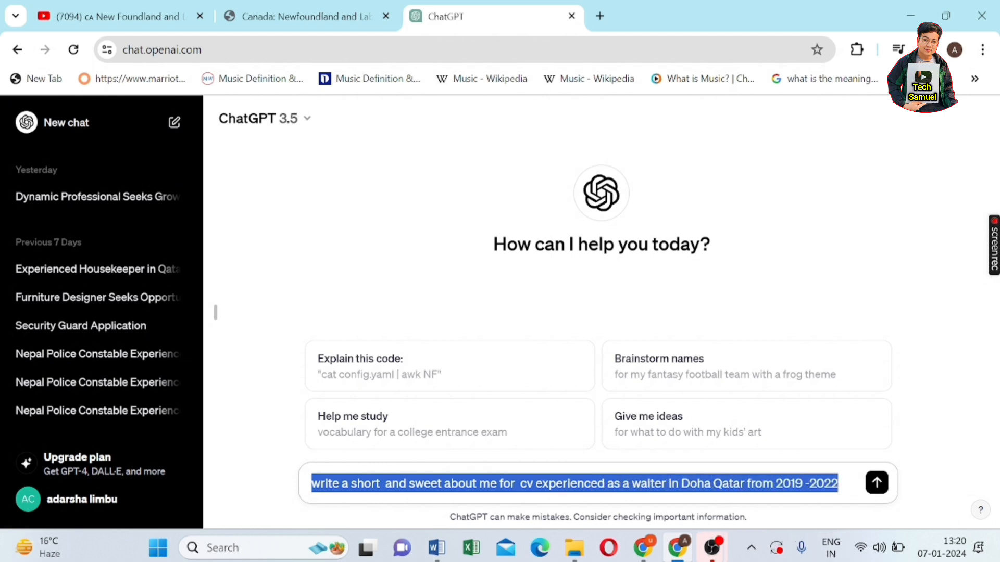
{"action": "key", "text": "Return"}
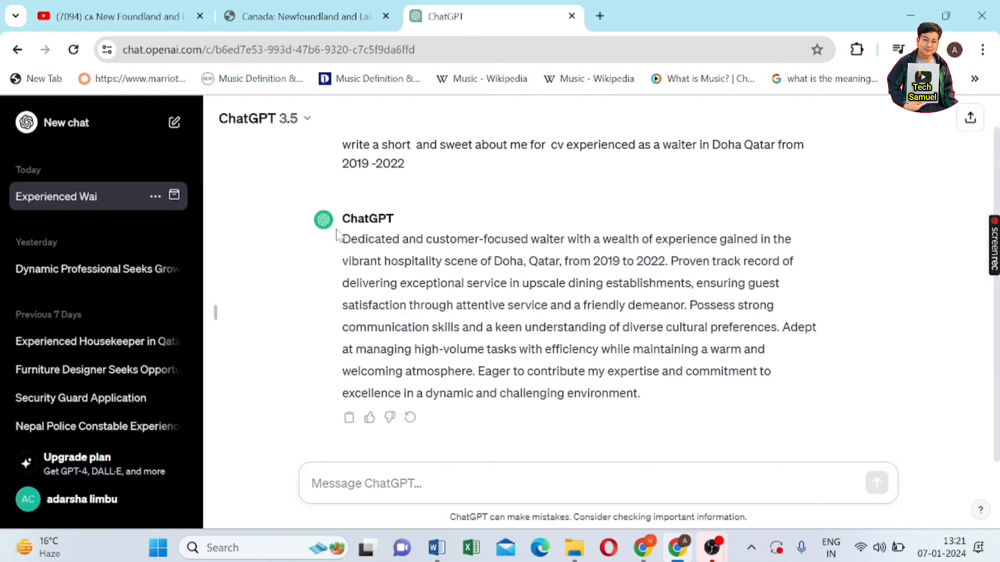
- Send the follow-up 'make it short' to get a shorter waiter summary
{"action": "left_click_drag", "start_coordinate": [341, 238], "coordinate": [833, 405]}
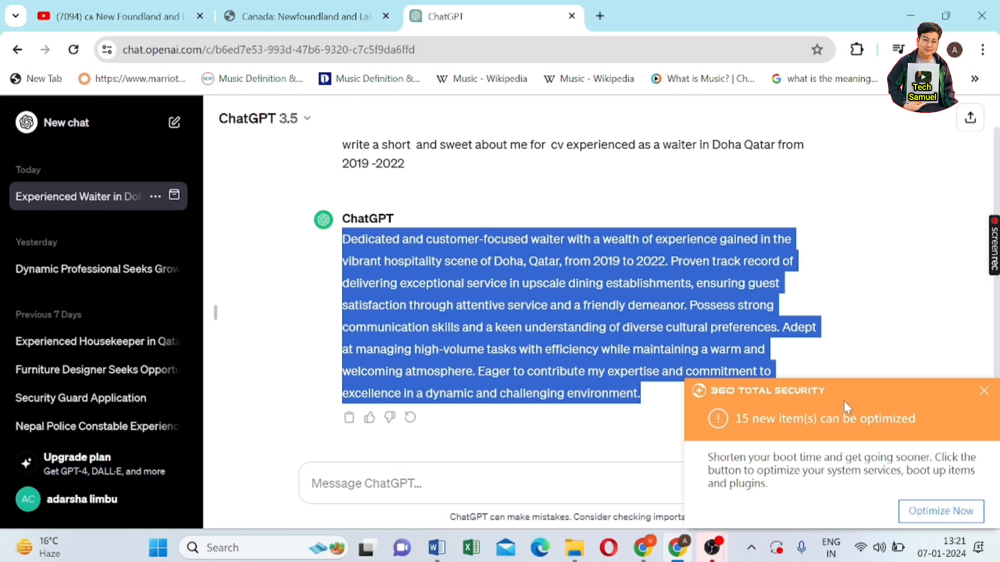
{"action": "left_click", "coordinate": [983, 392]}
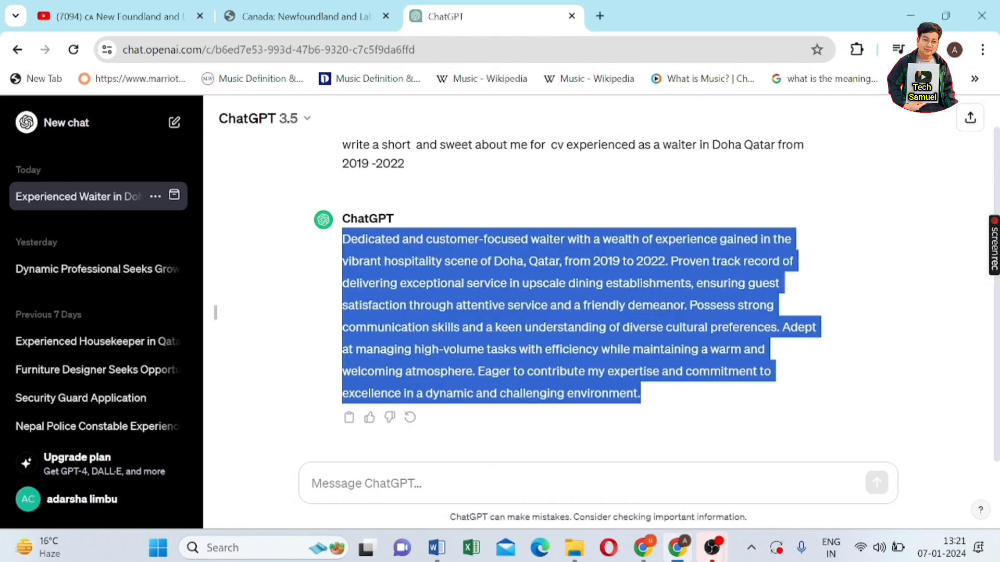
{"action": "left_click", "coordinate": [312, 483]}
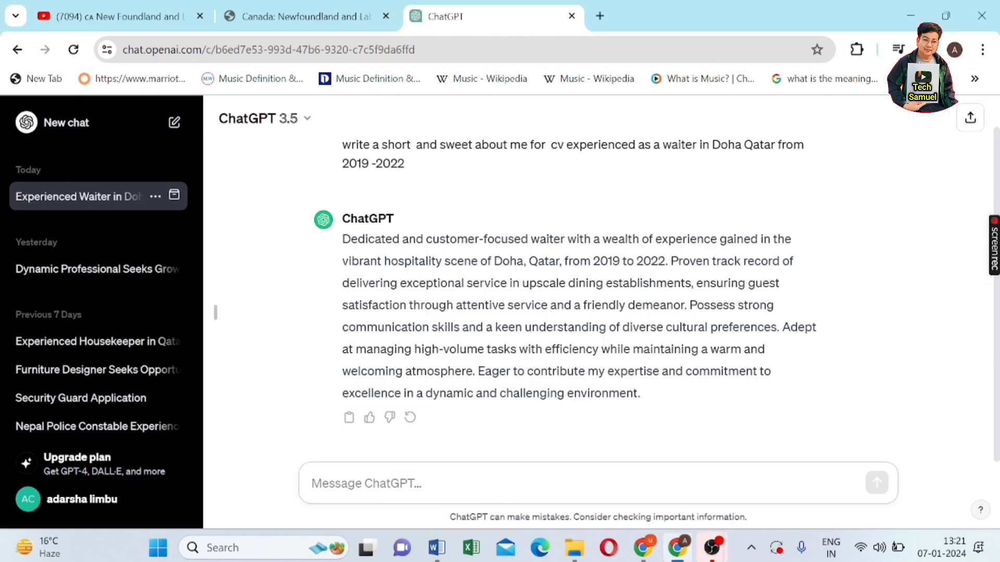
{"action": "type", "text": "m"}
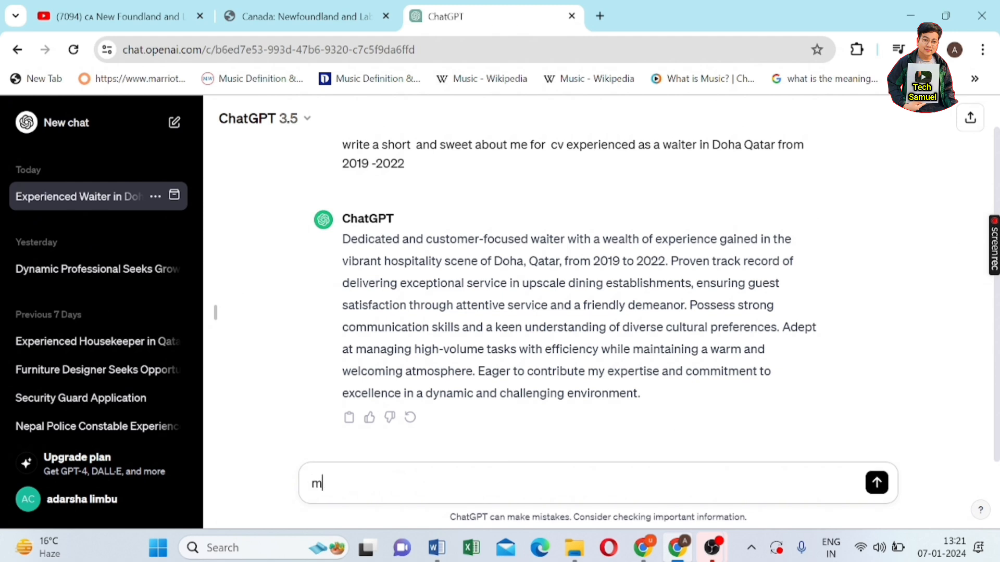
{"action": "type", "text": "ake it short"}
{"action": "key", "text": "Return"}
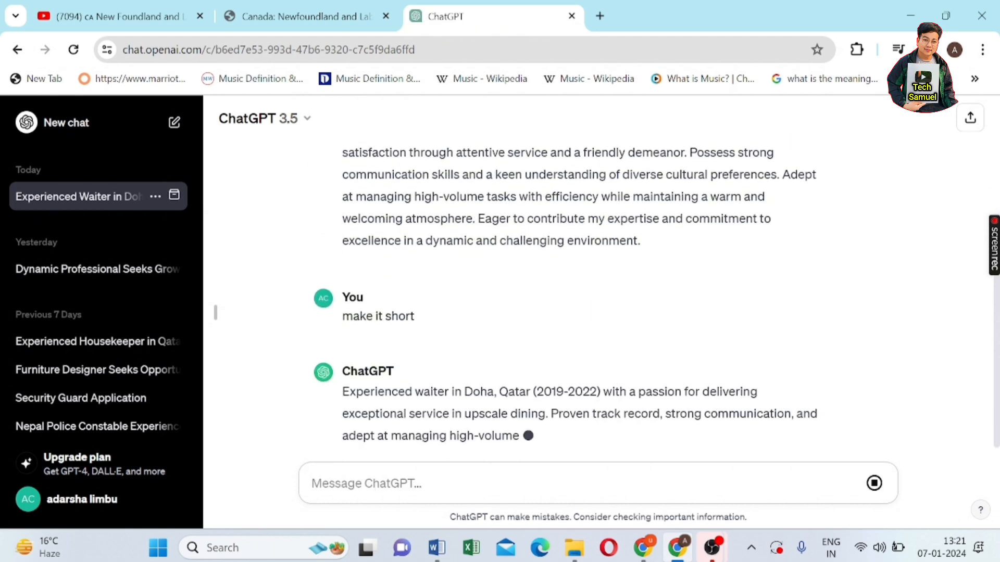
- Copy the shortened waiter summary paragraph from ChatGPT's reply
{"action": "left_click_drag", "start_coordinate": [342, 285], "coordinate": [415, 352]}
{"action": "right_click", "coordinate": [404, 344]}
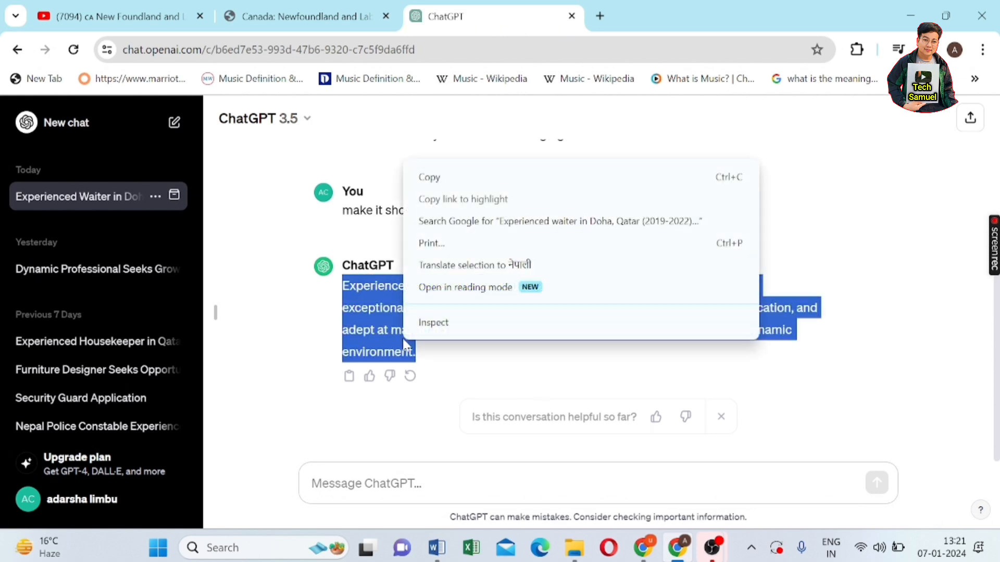
{"action": "left_click", "coordinate": [460, 178]}
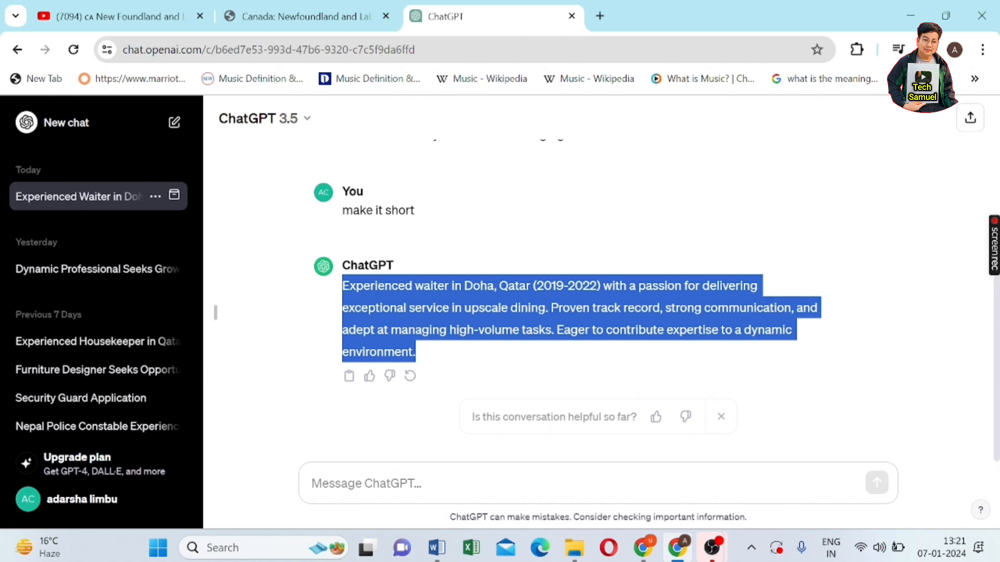
{"action": "left_click", "coordinate": [407, 456]}
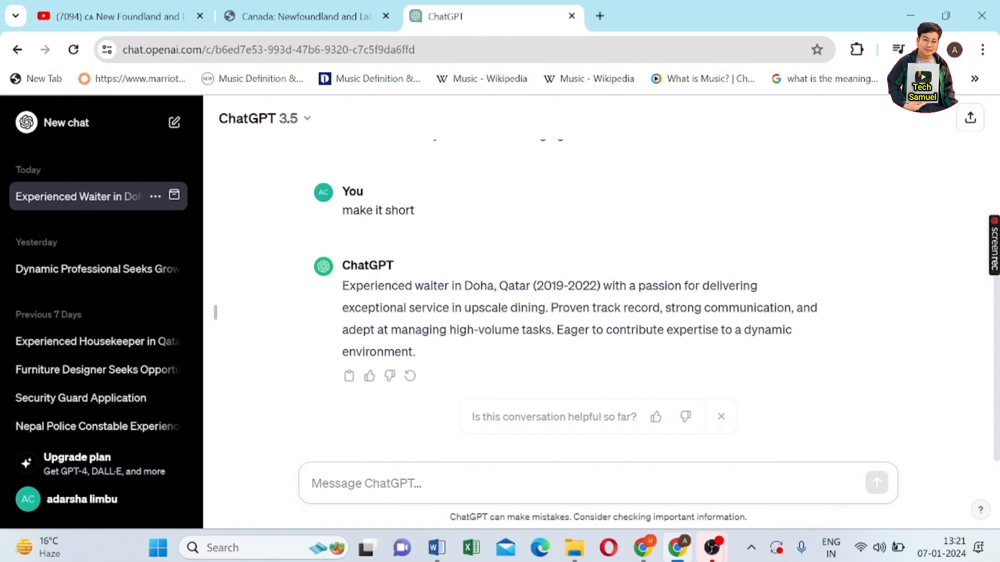
{"action": "left_click", "coordinate": [436, 547]}
- Paste the shortened summary above Work Experience using Merge Formatting
{"action": "left_click", "coordinate": [272, 247]}
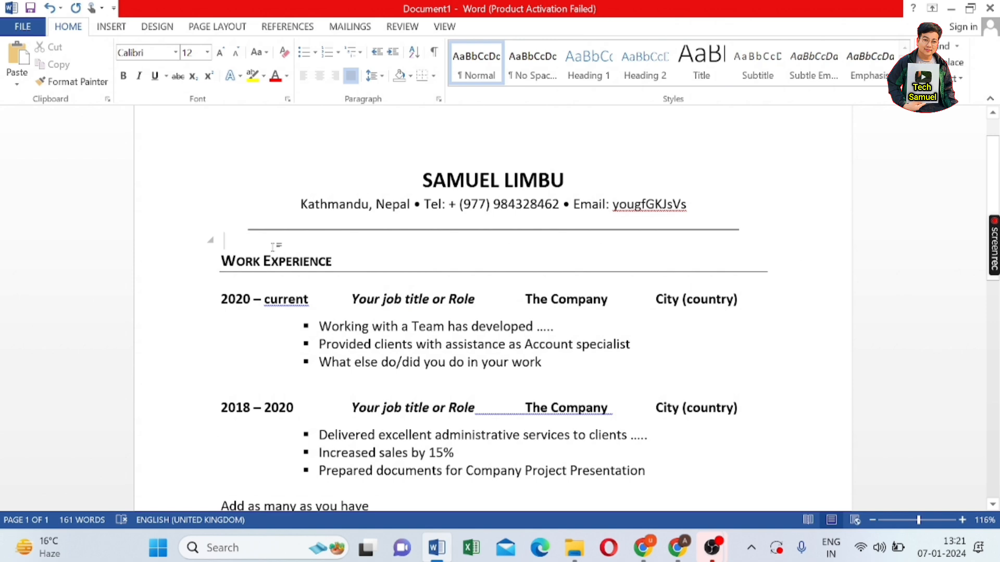
{"action": "right_click", "coordinate": [273, 248]}
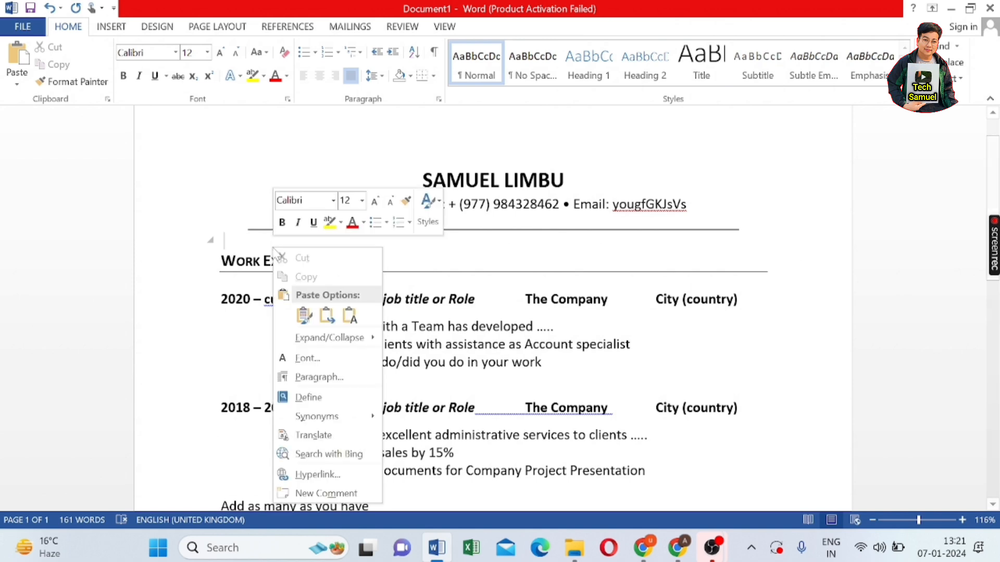
{"action": "left_click", "coordinate": [326, 315]}
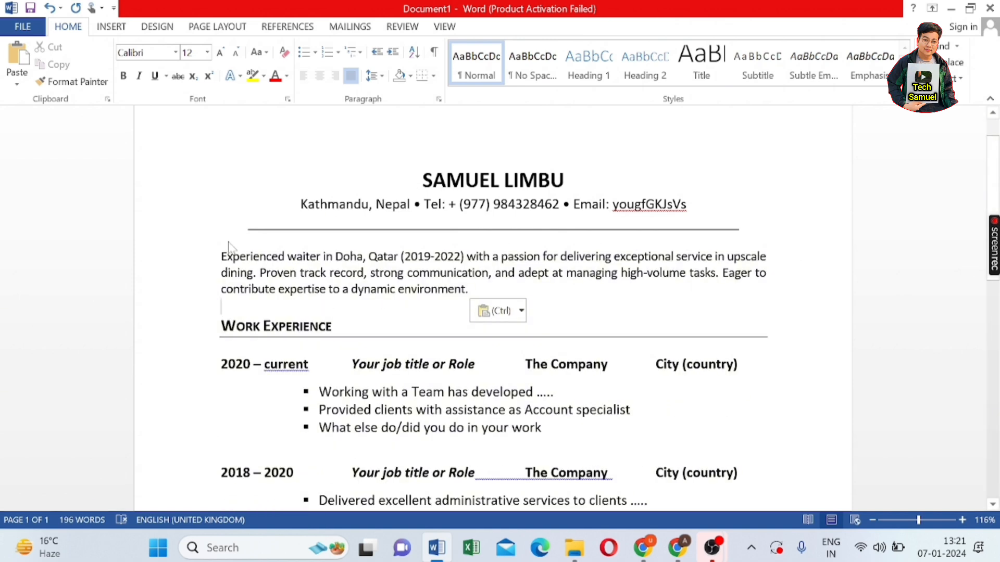
{"action": "scroll", "coordinate": [210, 346], "scroll_direction": "down", "scroll_amount": 1}
{"action": "scroll", "coordinate": [493, 307], "scroll_direction": "down", "scroll_amount": 1}
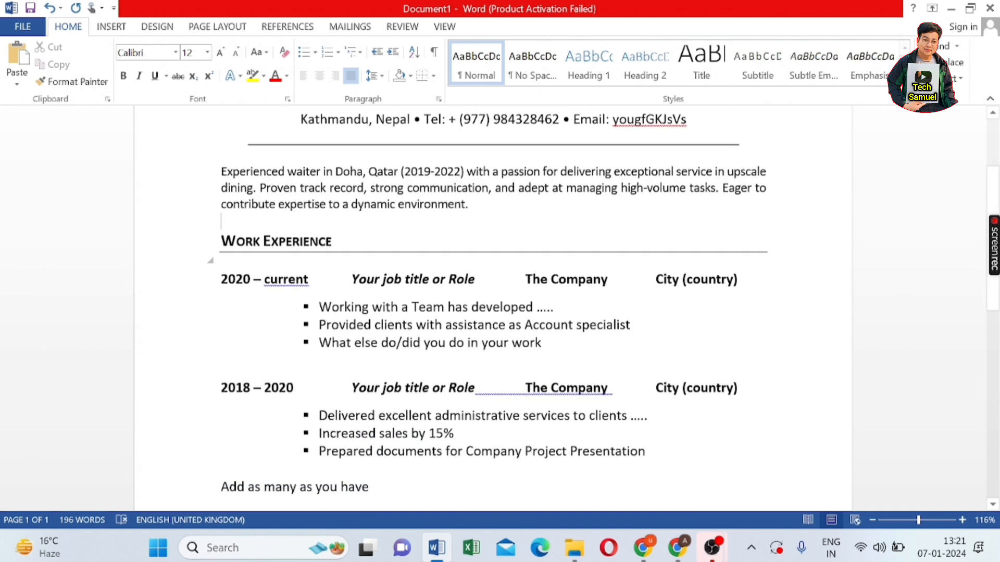
- Place the cursor after 'current' in the first job's date range
{"action": "left_click", "coordinate": [254, 279]}
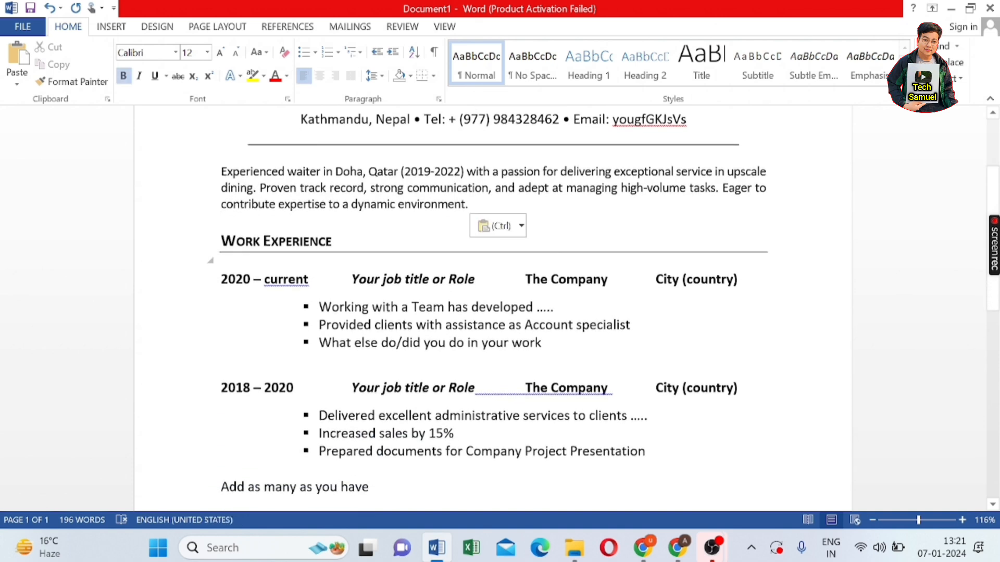
{"action": "left_click_drag", "start_coordinate": [253, 279], "coordinate": [317, 283]}
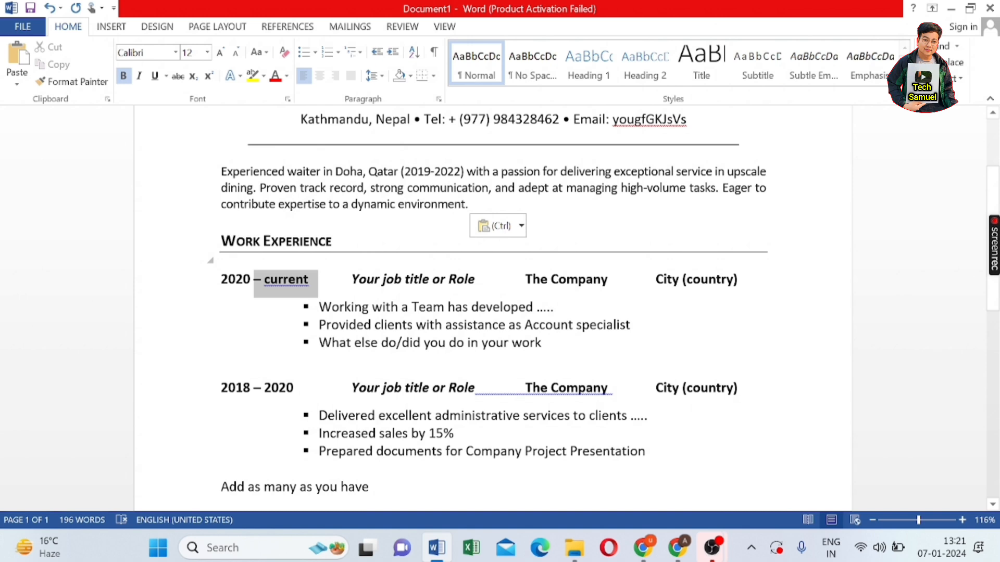
{"action": "right_click", "coordinate": [293, 284]}
{"action": "left_click", "coordinate": [228, 327]}
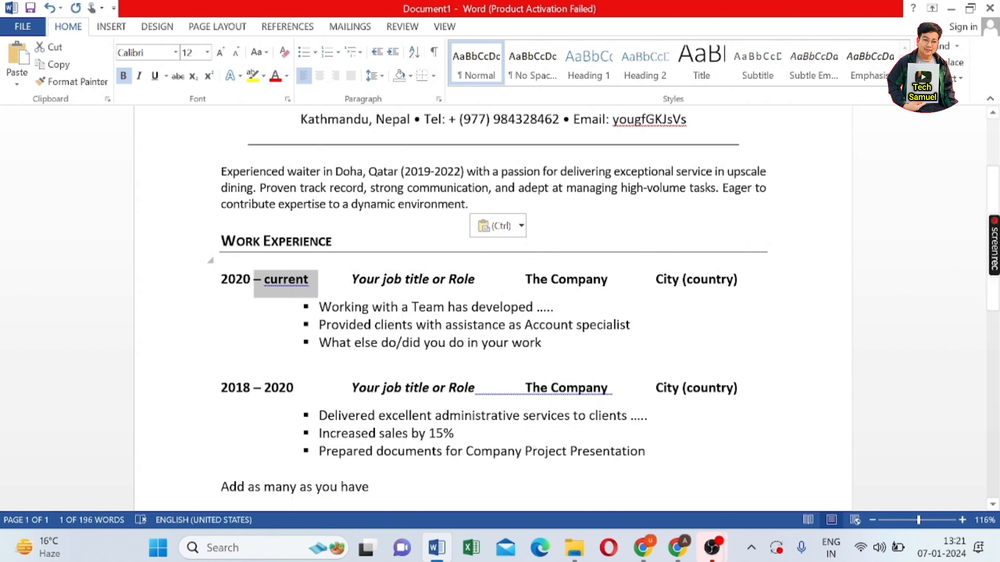
{"action": "left_click", "coordinate": [318, 307]}
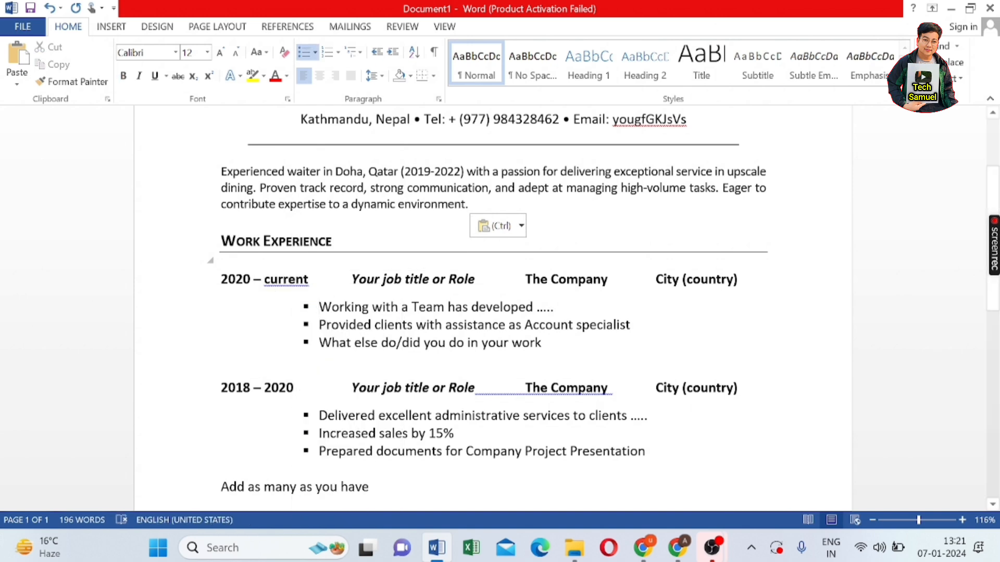
{"action": "left_click", "coordinate": [311, 279]}
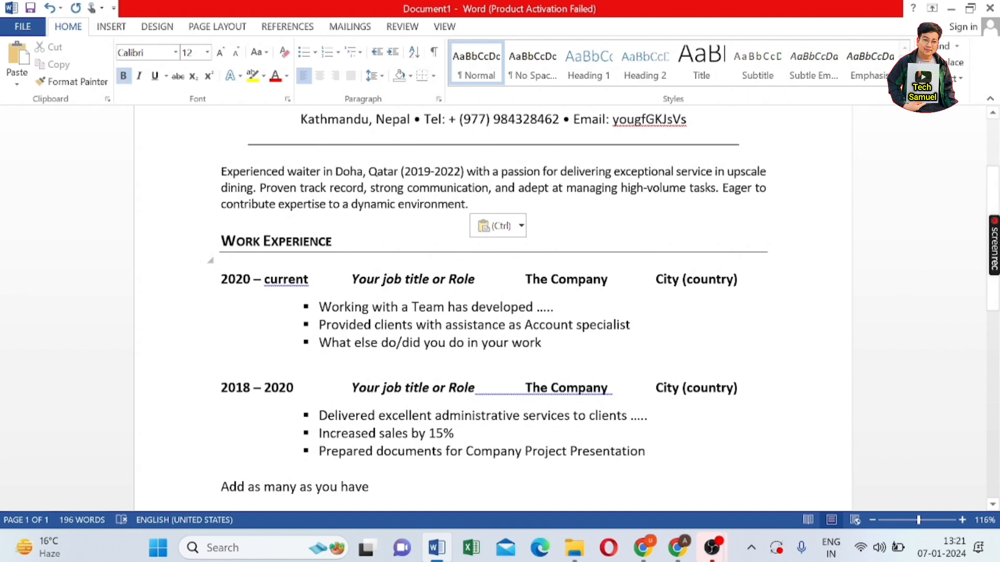
- Change the first job's dates to 2020–2022 and its title to Waiter
{"action": "key", "text": "BackSpace"}
{"action": "key", "text": "BackSpace"}
{"action": "key", "text": "BackSpace"}
{"action": "key", "text": "BackSpace"}
{"action": "key", "text": "BackSpace"}
{"action": "key", "text": "BackSpace"}
{"action": "key", "text": "BackSpace"}
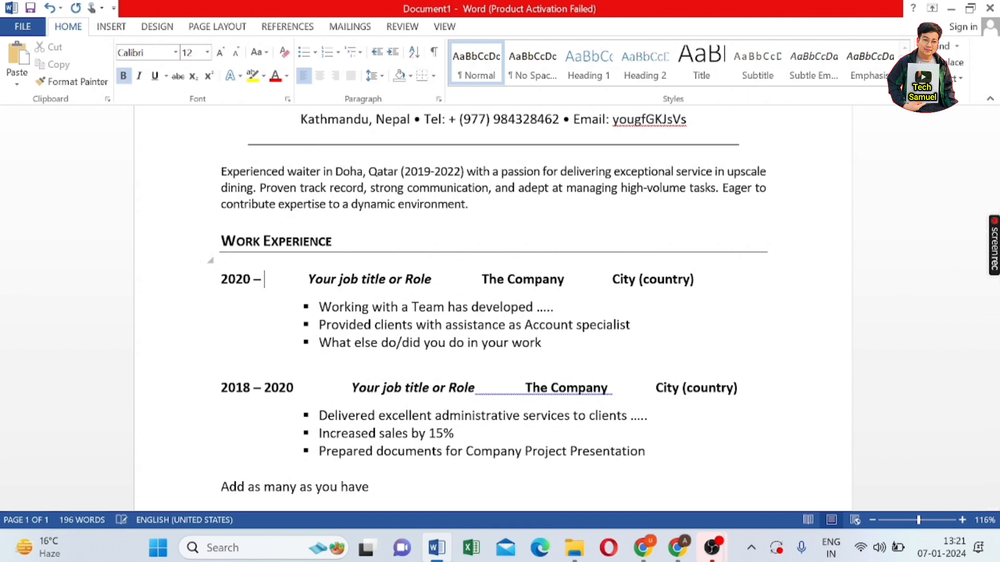
{"action": "type", "text": "2022"}
{"action": "left_click", "coordinate": [431, 283]}
{"action": "key", "text": "BackSpace"}
{"action": "key", "text": "BackSpace"}
{"action": "key", "text": "BackSpace"}
{"action": "key", "text": "BackSpace"}
{"action": "key", "text": "BackSpace"}
{"action": "key", "text": "BackSpace"}
{"action": "key", "text": "BackSpace"}
{"action": "key", "text": "BackSpace"}
{"action": "key", "text": "BackSpace"}
{"action": "key", "text": "BackSpace"}
{"action": "key", "text": "BackSpace"}
{"action": "key", "text": "BackSpace"}
{"action": "key", "text": "BackSpace"}
{"action": "key", "text": "BackSpace"}
{"action": "key", "text": "BackSpace"}
{"action": "key", "text": "BackSpace"}
{"action": "key", "text": "BackSpace"}
{"action": "key", "text": "BackSpace"}
{"action": "key", "text": "BackSpace"}
{"action": "key", "text": "BackSpace"}
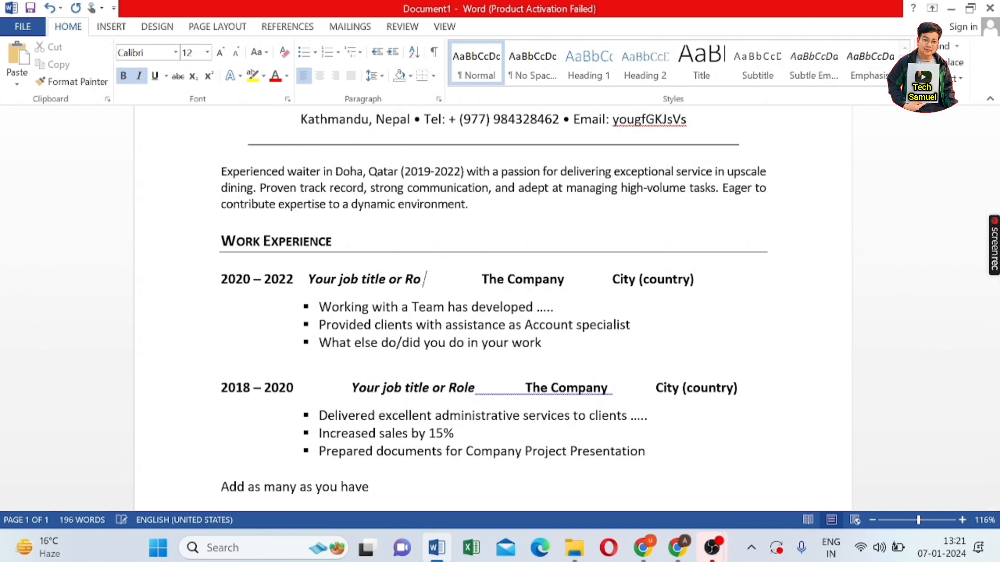
{"action": "key", "text": "BackSpace"}
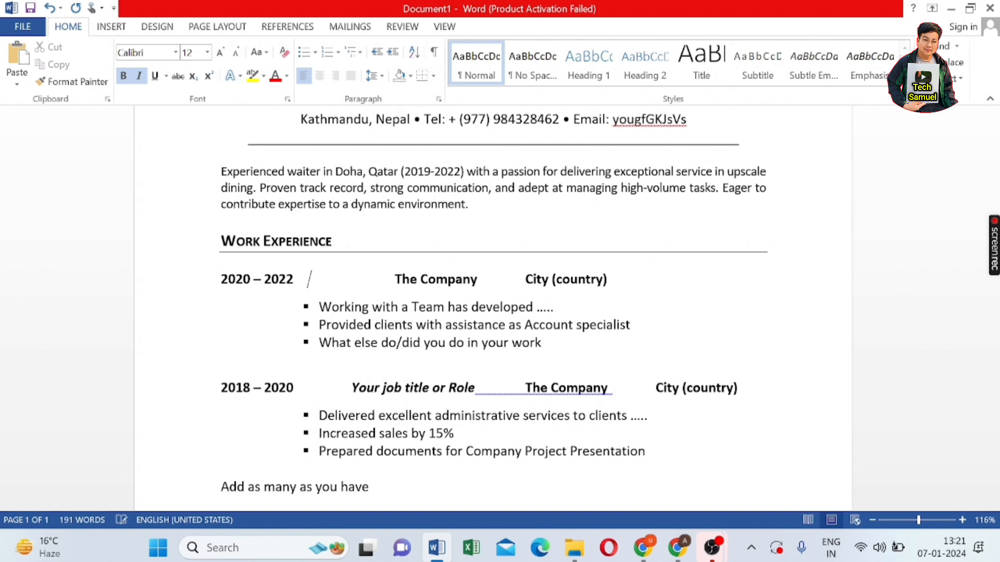
{"action": "type", "text": "Waiter"}
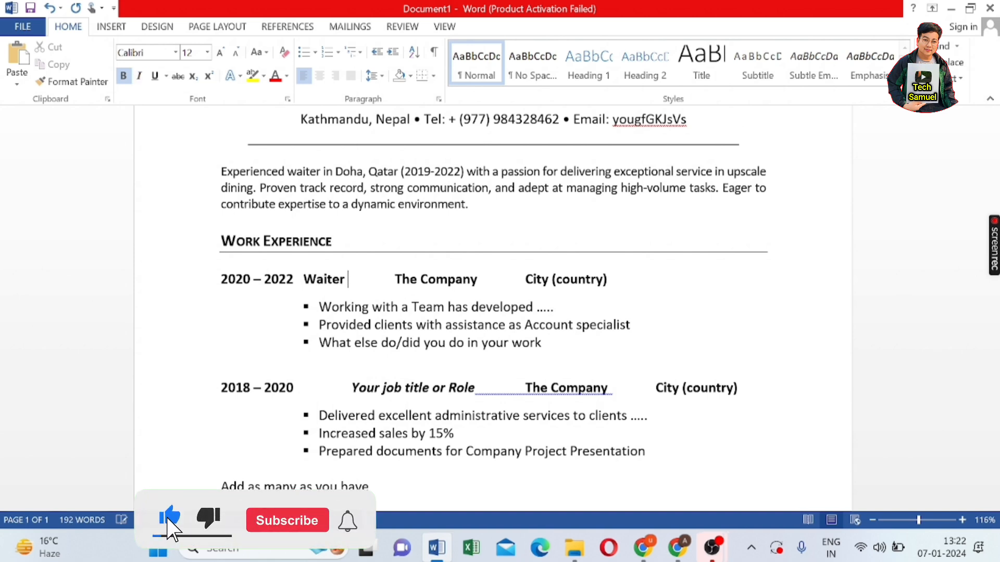
- Replace the company placeholder with Dimond Restaurant, fixing the spelling via suggestion
{"action": "left_click", "coordinate": [482, 280]}
{"action": "key", "text": "BackSpace"}
{"action": "key", "text": "BackSpace"}
{"action": "key", "text": "BackSpace"}
{"action": "key", "text": "BackSpace"}
{"action": "key", "text": "BackSpace"}
{"action": "key", "text": "BackSpace"}
{"action": "key", "text": "BackSpace"}
{"action": "key", "text": "BackSpace"}
{"action": "key", "text": "BackSpace"}
{"action": "key", "text": "BackSpace"}
{"action": "key", "text": "BackSpace"}
{"action": "key", "text": "BackSpace"}
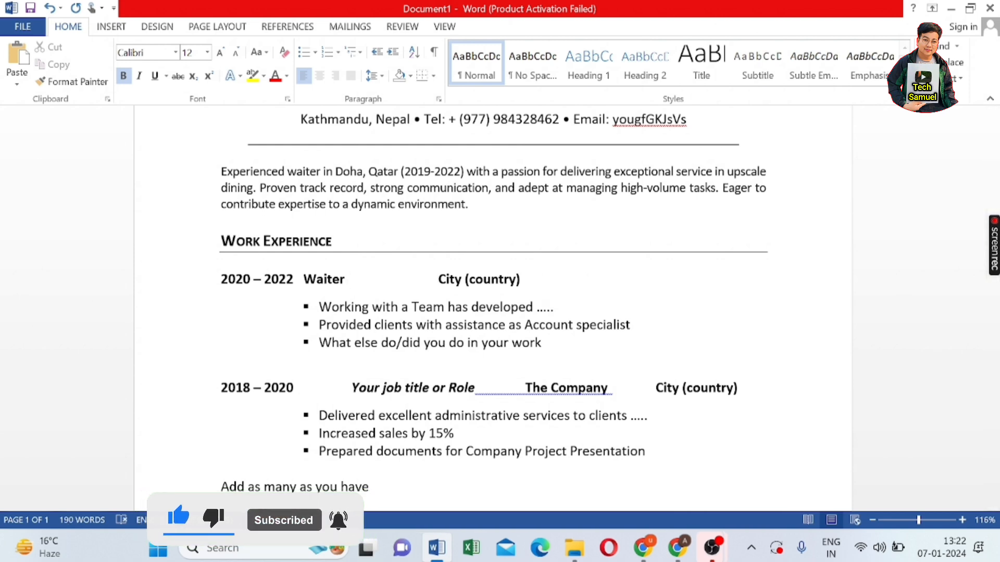
{"action": "type", "text": "Dimo"}
{"action": "type", "text": "nd"}
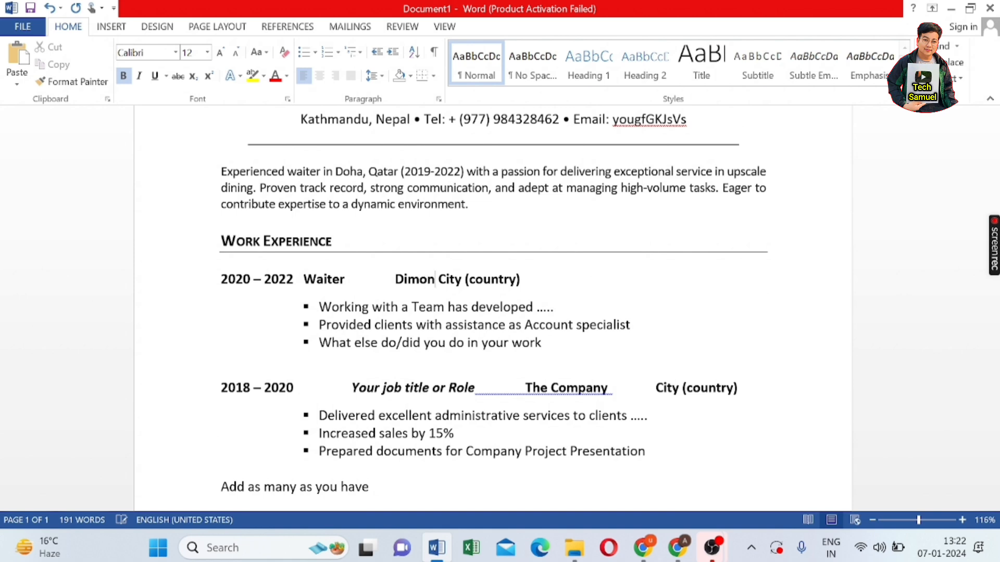
{"action": "type", "text": " r"}
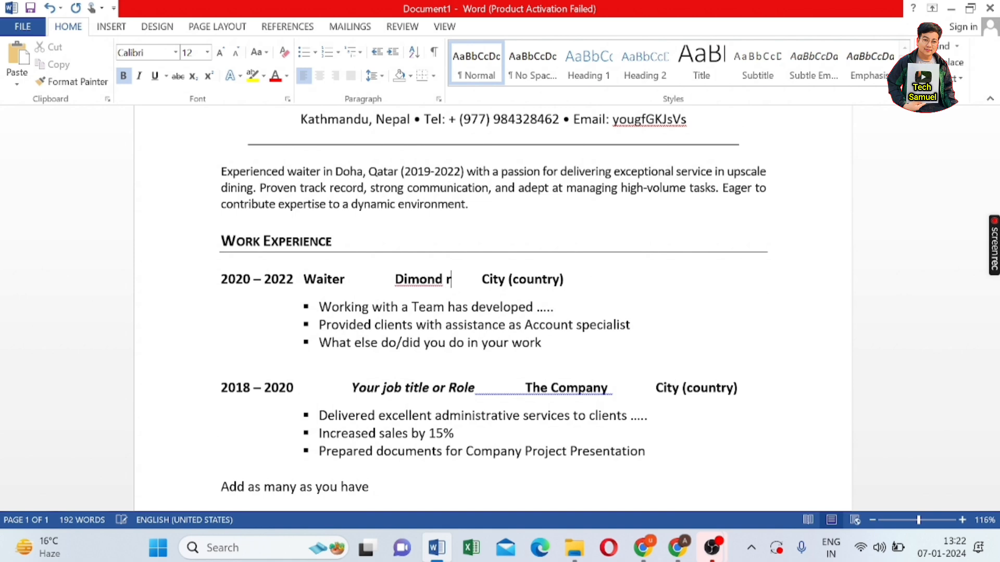
{"action": "key", "text": "BackSpace"}
{"action": "type", "text": "Restur"}
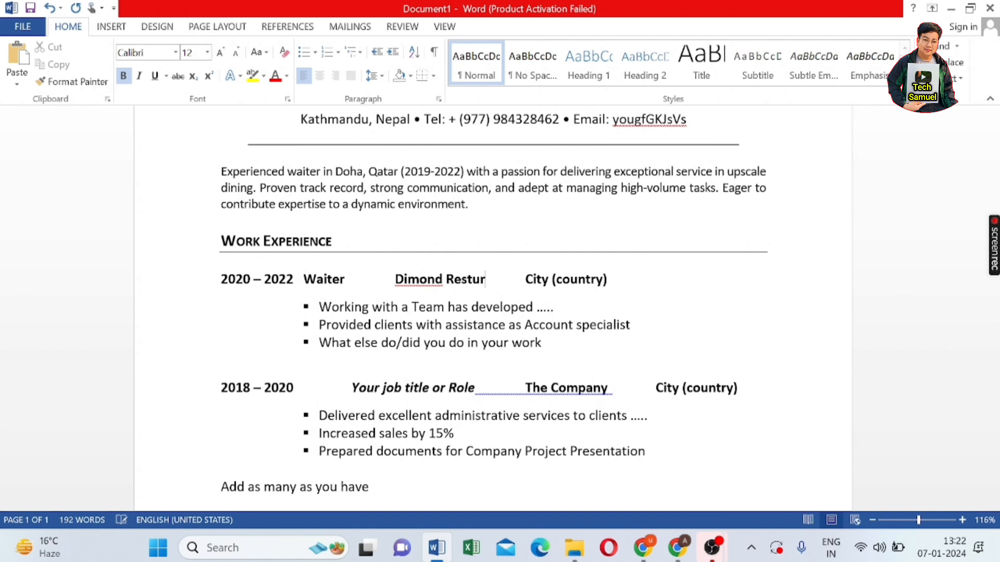
{"action": "type", "text": "ant"}
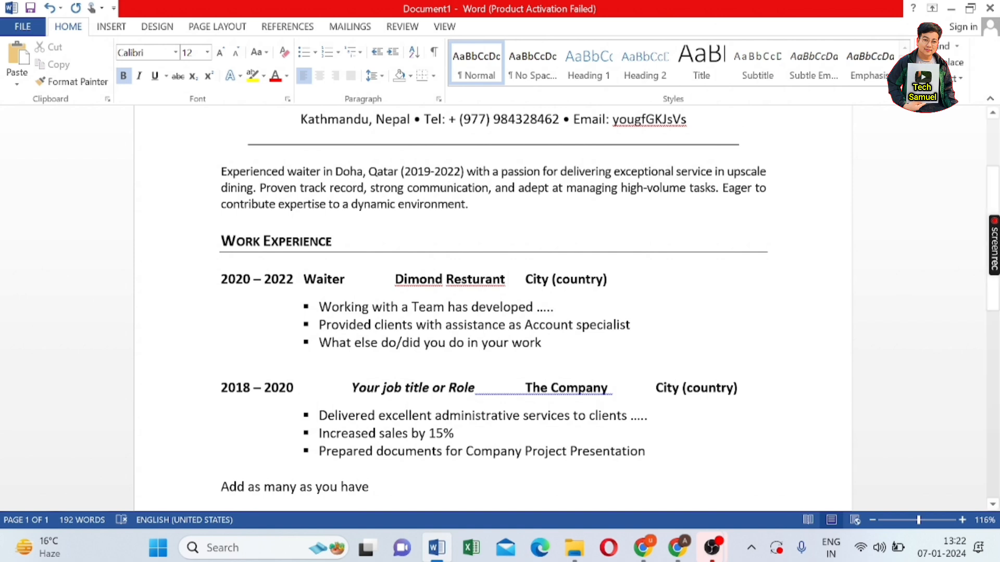
{"action": "right_click", "coordinate": [448, 282]}
{"action": "left_click", "coordinate": [375, 297]}
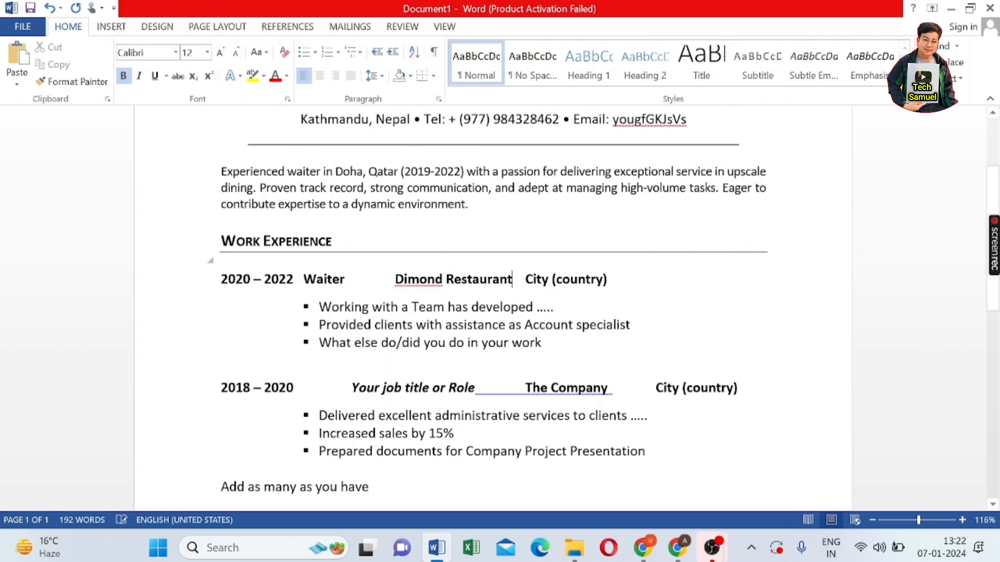
- Replace the city placeholder with 'Doha ( Qatar)'
{"action": "left_click", "coordinate": [608, 280]}
{"action": "key", "text": "BackSpace"}
{"action": "key", "text": "BackSpace"}
{"action": "key", "text": "BackSpace"}
{"action": "key", "text": "BackSpace"}
{"action": "key", "text": "BackSpace"}
{"action": "key", "text": "BackSpace"}
{"action": "key", "text": "BackSpace"}
{"action": "key", "text": "BackSpace"}
{"action": "key", "text": "BackSpace"}
{"action": "key", "text": "BackSpace"}
{"action": "key", "text": "BackSpace"}
{"action": "key", "text": "BackSpace"}
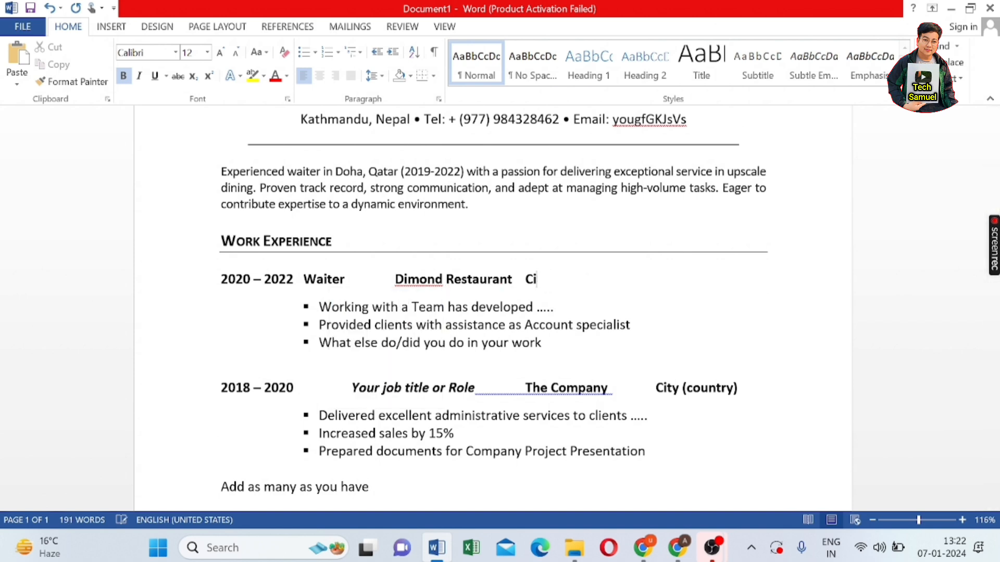
{"action": "key", "text": "BackSpace"}
{"action": "key", "text": "BackSpace"}
{"action": "type", "text": "Doha ( Qatar"}
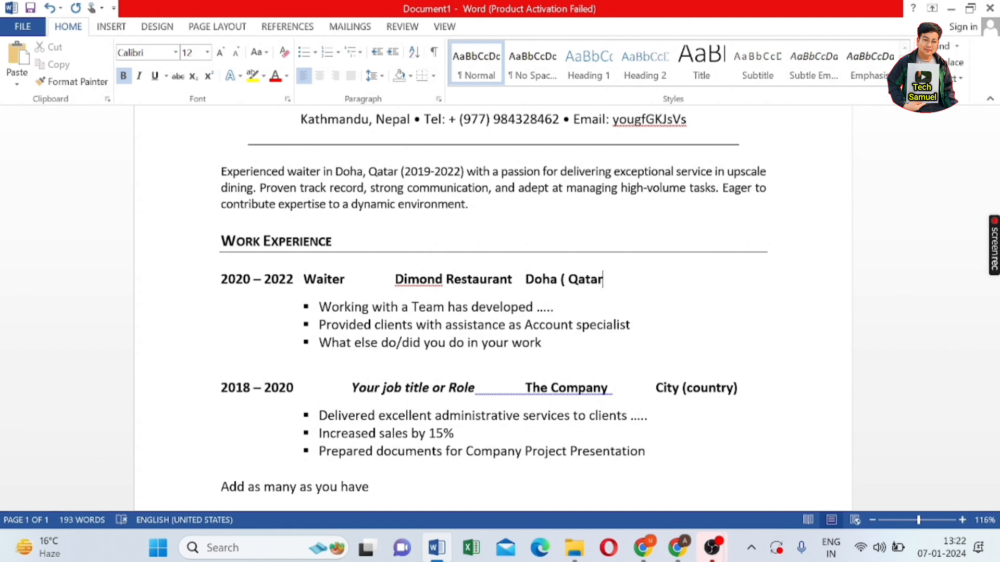
{"action": "type", "text": ")"}
{"action": "scroll", "coordinate": [384, 245], "scroll_direction": "down", "scroll_amount": 1}
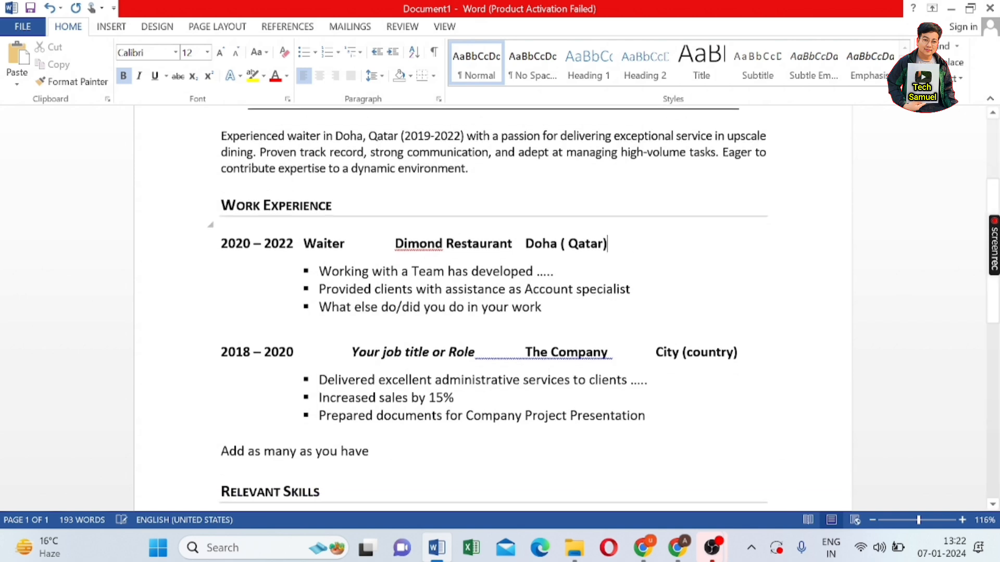
- Look over the bullet markers of both job lists
{"action": "left_click_drag", "start_coordinate": [392, 238], "coordinate": [222, 218]}
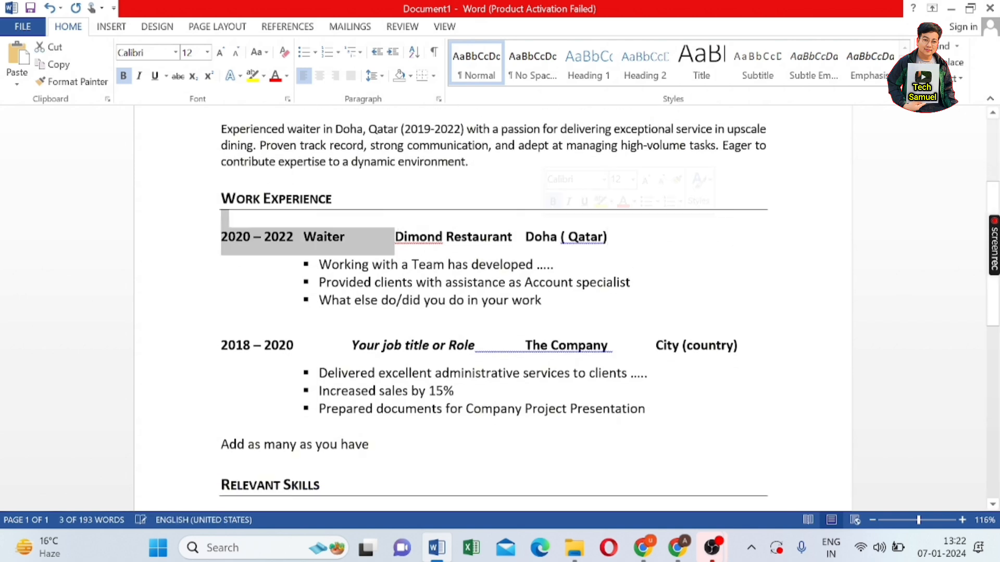
{"action": "left_click", "coordinate": [632, 283]}
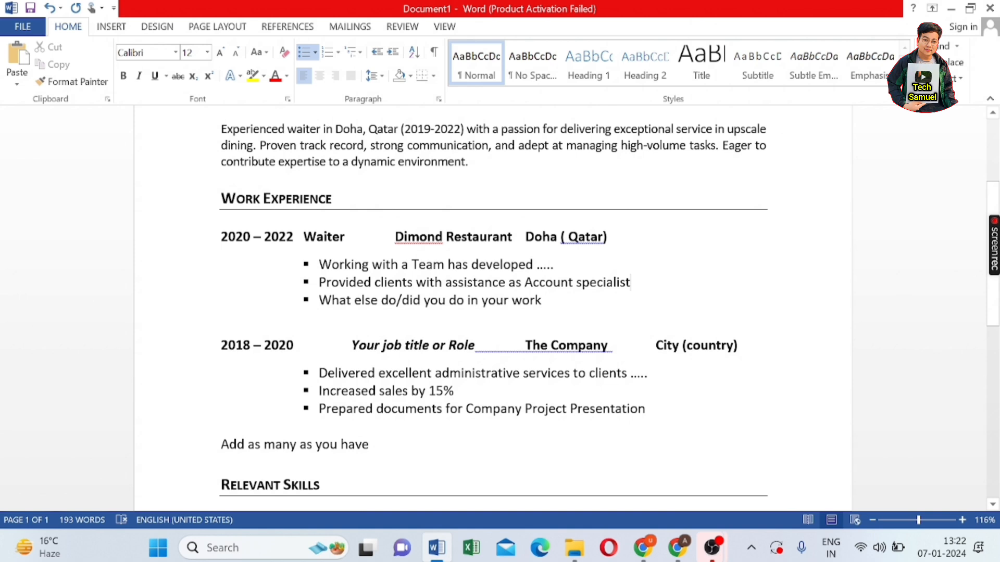
{"action": "left_click", "coordinate": [306, 265]}
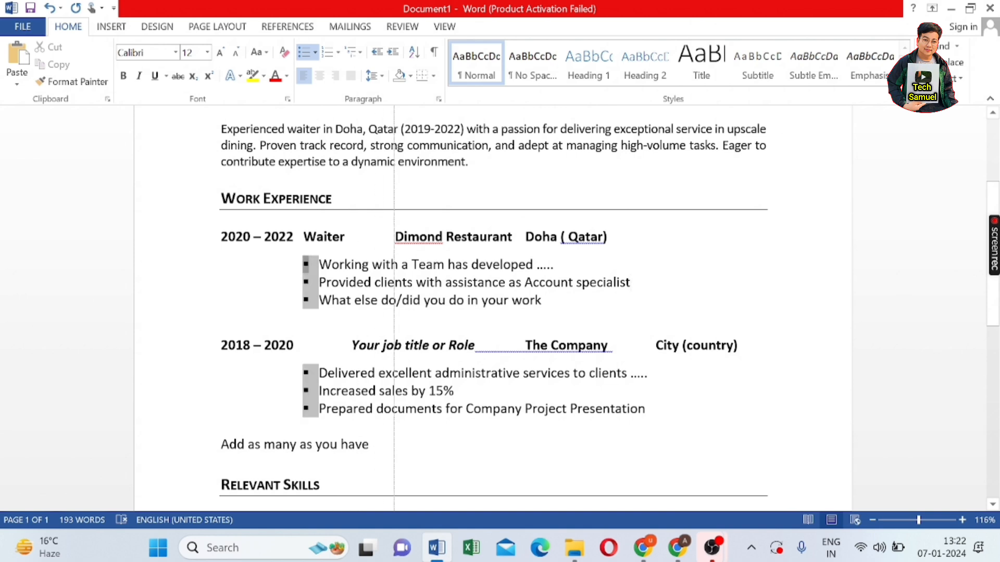
{"action": "left_click", "coordinate": [555, 265]}
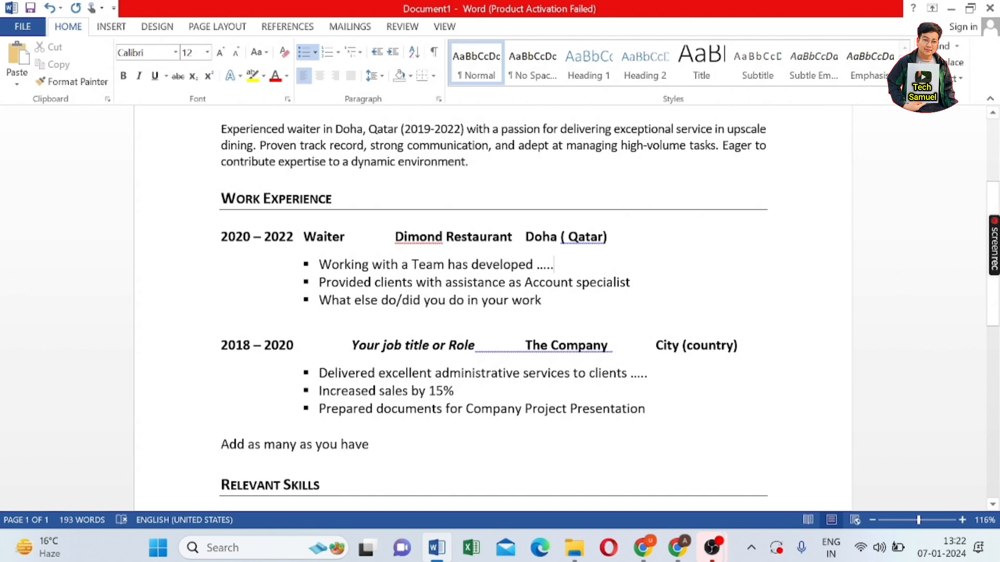
{"action": "mouse_move", "coordinate": [711, 548]}
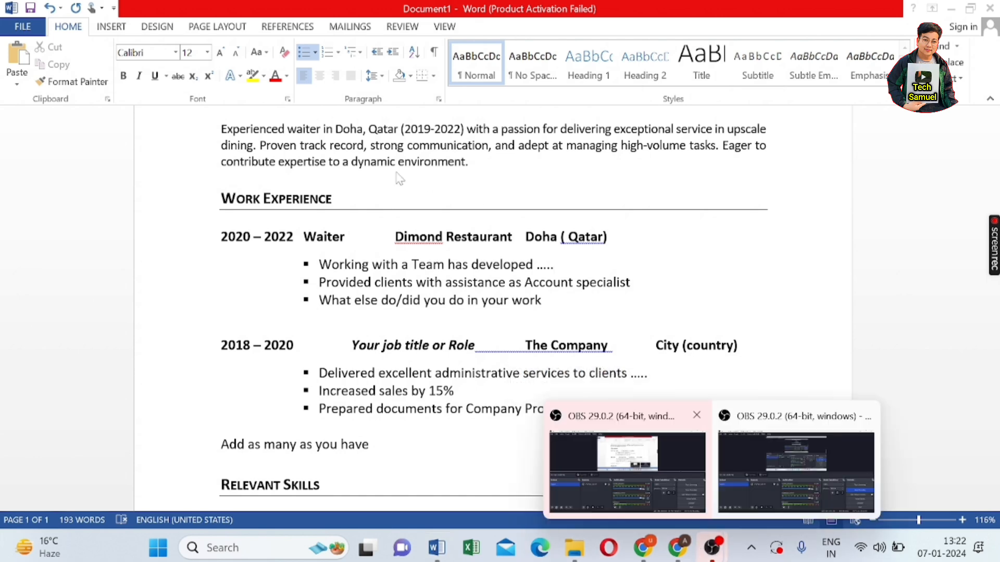
{"action": "left_click", "coordinate": [675, 554]}
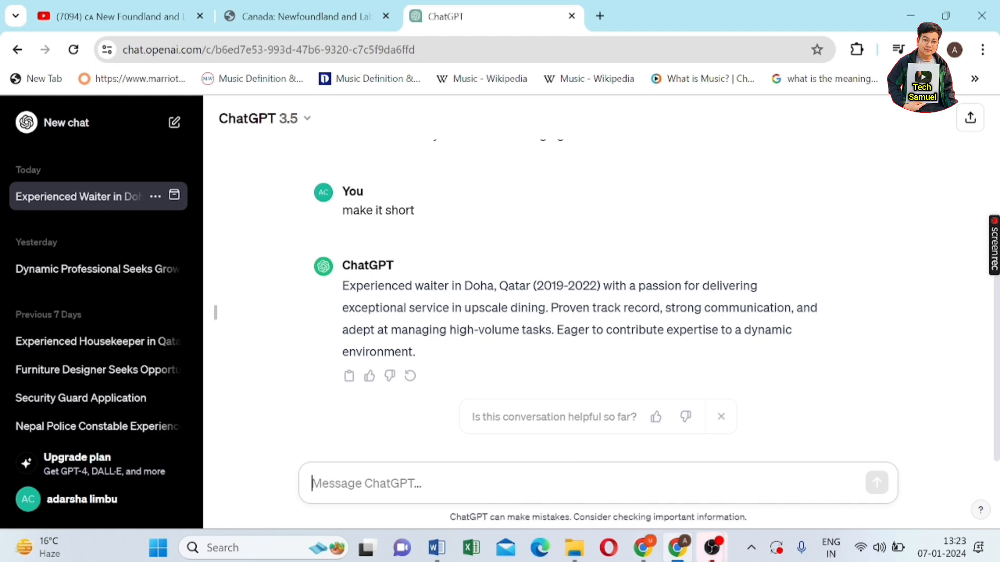
- Return from the ChatGPT answer to the Word CV
{"action": "left_click", "coordinate": [676, 554]}
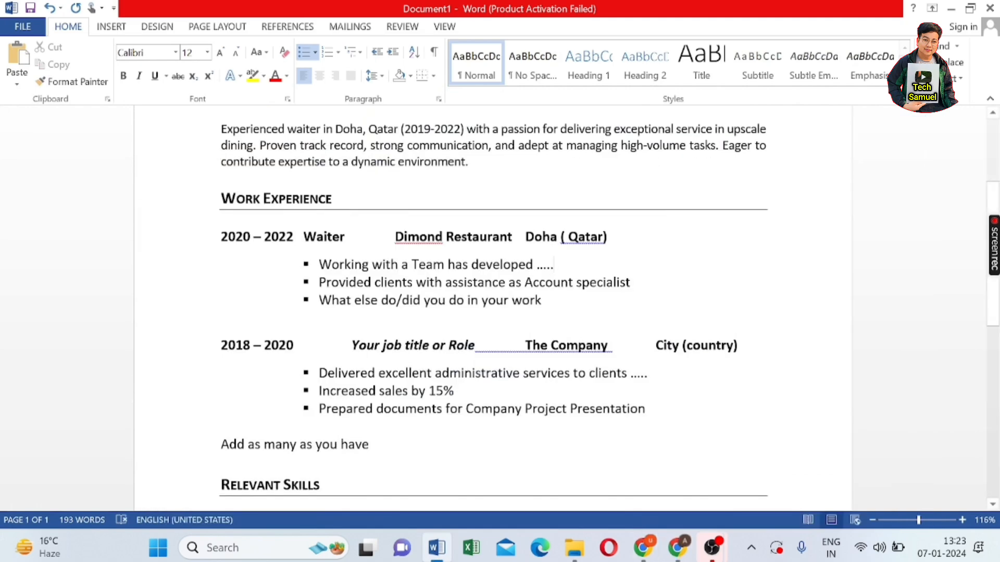
{"action": "scroll", "coordinate": [492, 307], "scroll_direction": "down", "scroll_amount": 3}
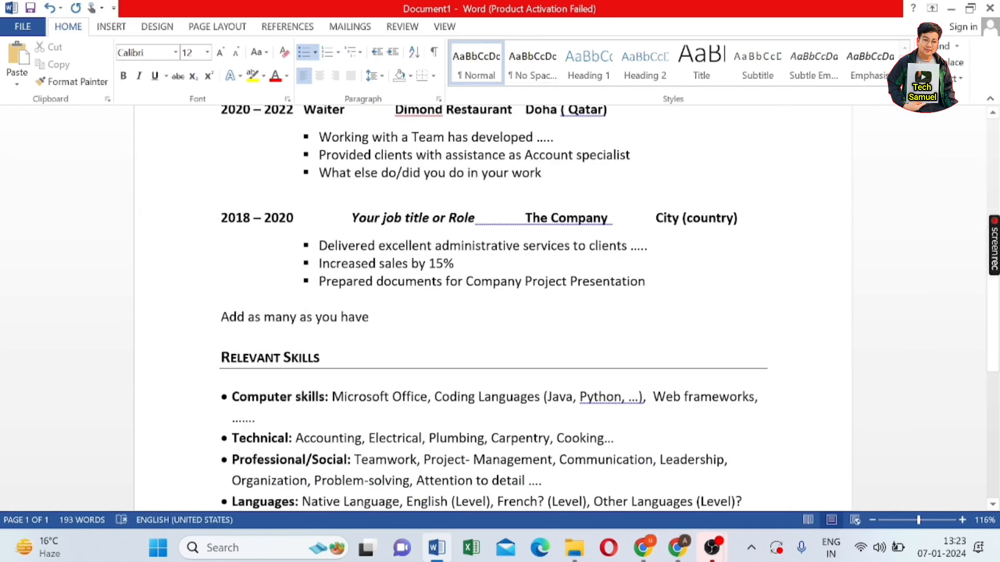
{"action": "left_click_drag", "start_coordinate": [364, 215], "coordinate": [489, 221]}
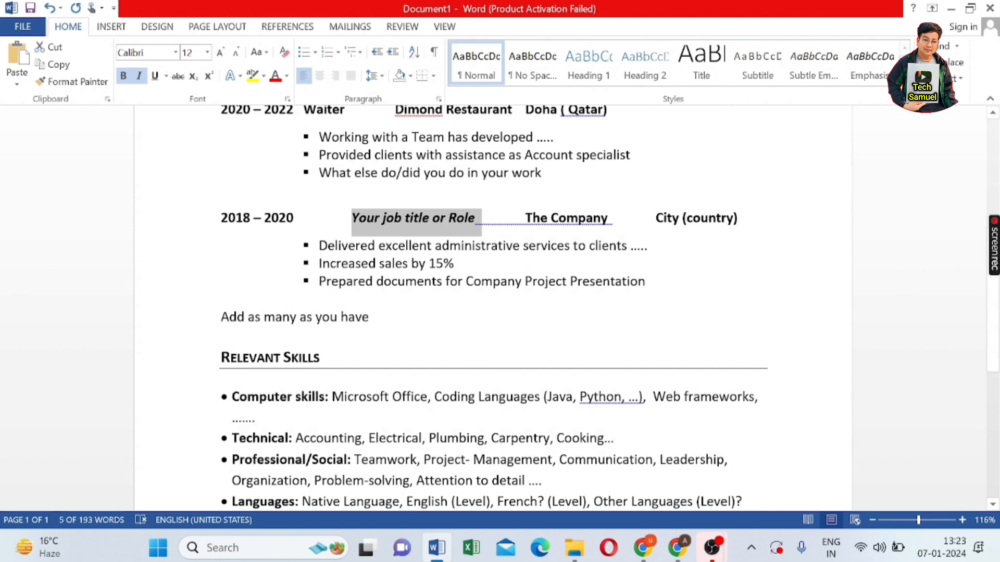
{"action": "left_click", "coordinate": [221, 334]}
{"action": "scroll", "coordinate": [493, 308], "scroll_direction": "up", "scroll_amount": 1}
{"action": "scroll", "coordinate": [210, 206], "scroll_direction": "down", "scroll_amount": 5}
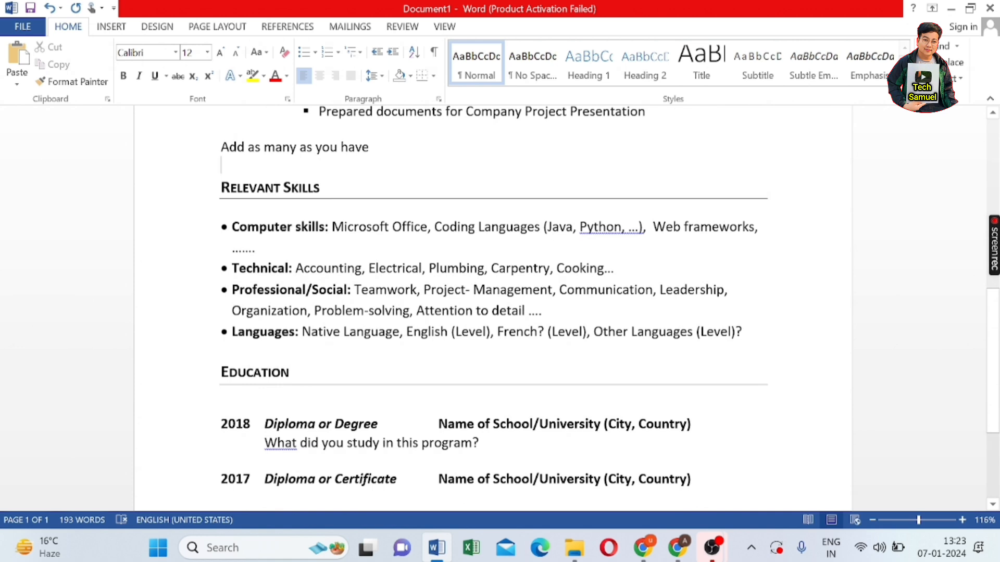
- Delete 'Coding Languages' from the Computer skills bullet under Relevant Skills
{"action": "left_click", "coordinate": [540, 227]}
{"action": "key", "text": "BackSpace"}
{"action": "key", "text": "BackSpace"}
{"action": "key", "text": "BackSpace"}
{"action": "key", "text": "BackSpace"}
{"action": "key", "text": "BackSpace"}
{"action": "key", "text": "BackSpace"}
{"action": "key", "text": "BackSpace"}
{"action": "key", "text": "BackSpace"}
{"action": "key", "text": "BackSpace"}
{"action": "key", "text": "BackSpace"}
{"action": "key", "text": "BackSpace"}
{"action": "key", "text": "BackSpace"}
{"action": "key", "text": "BackSpace"}
{"action": "key", "text": "BackSpace"}
{"action": "key", "text": "BackSpace"}
{"action": "key", "text": "BackSpace"}
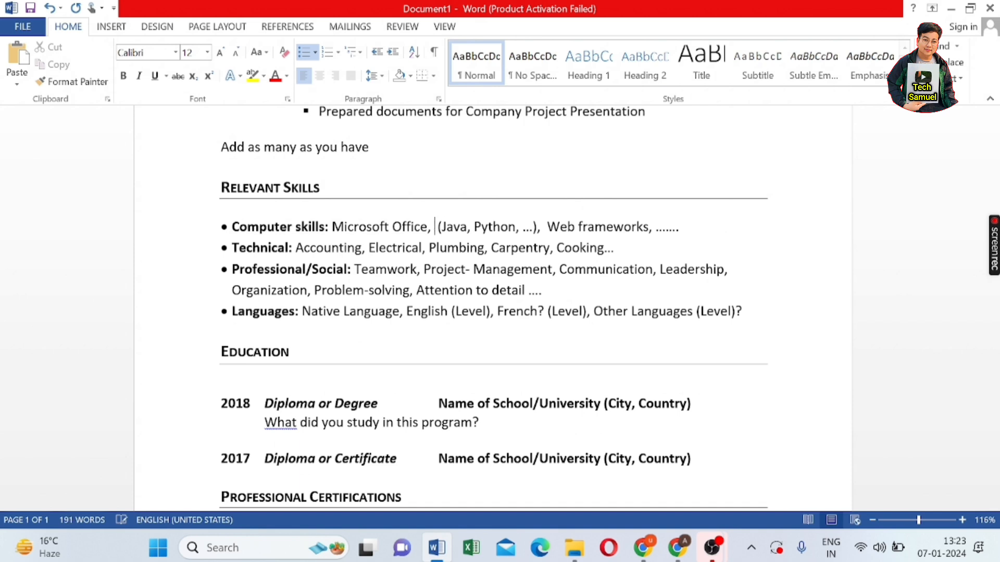
{"action": "left_click", "coordinate": [675, 227]}
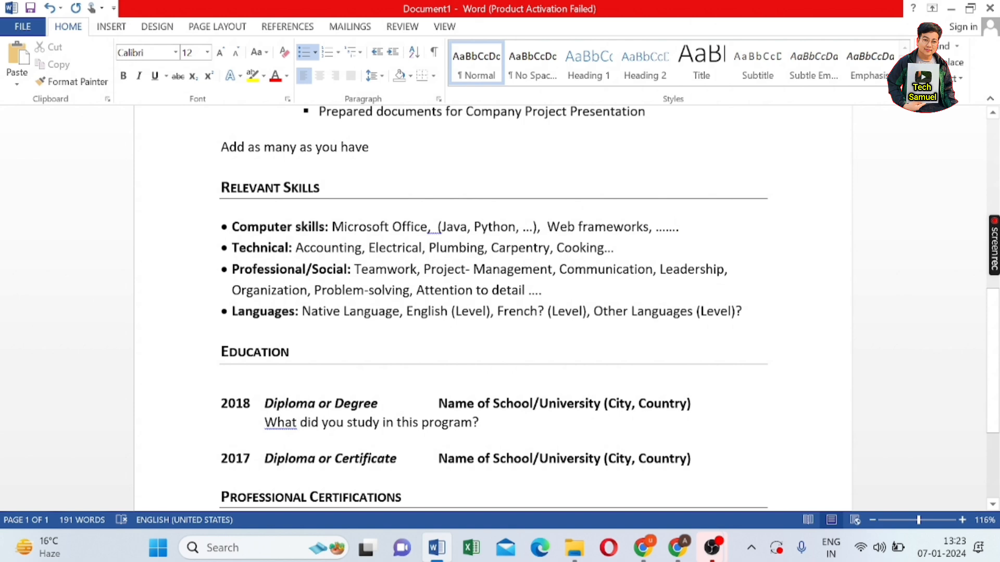
{"action": "left_click_drag", "start_coordinate": [232, 269], "coordinate": [527, 290]}
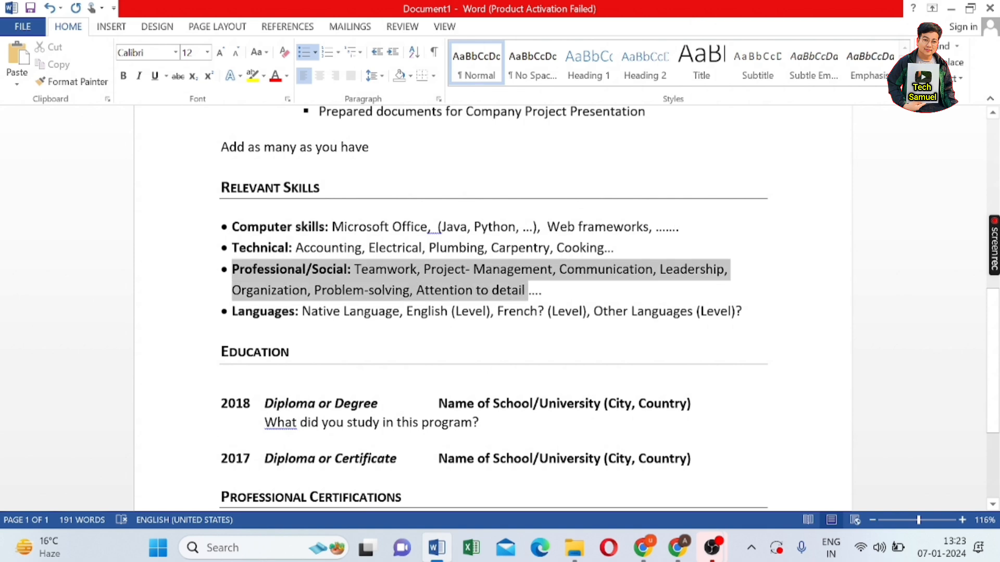
{"action": "left_click", "coordinate": [840, 288]}
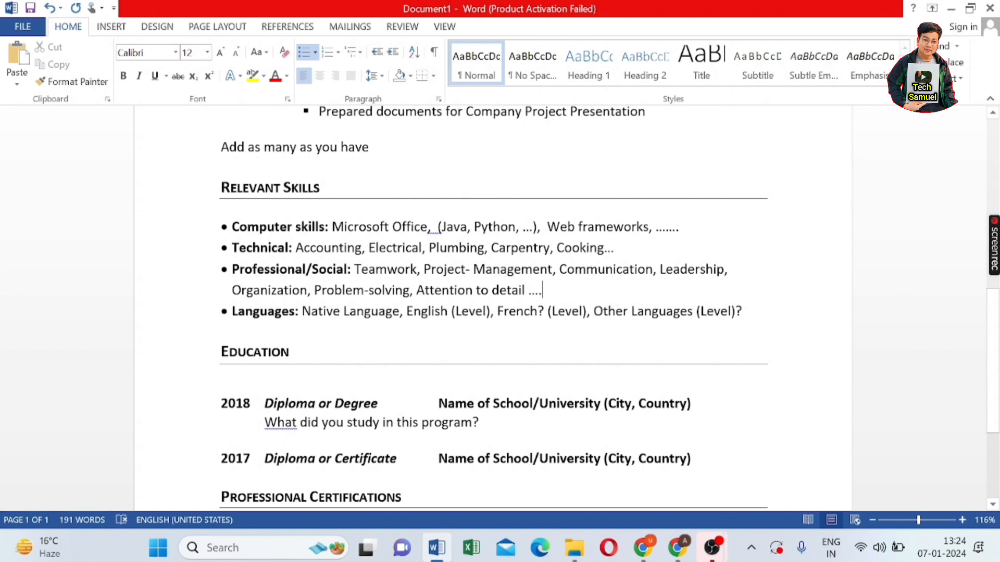
- Enter Nepali with an Excellent rating as the native language
{"action": "left_click", "coordinate": [403, 311]}
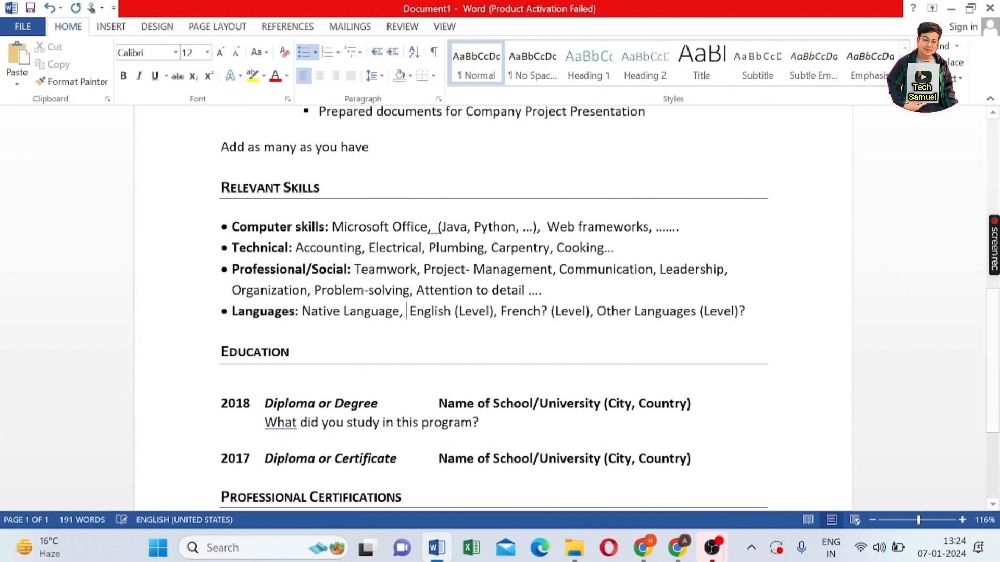
{"action": "type", "text": "Nepali"}
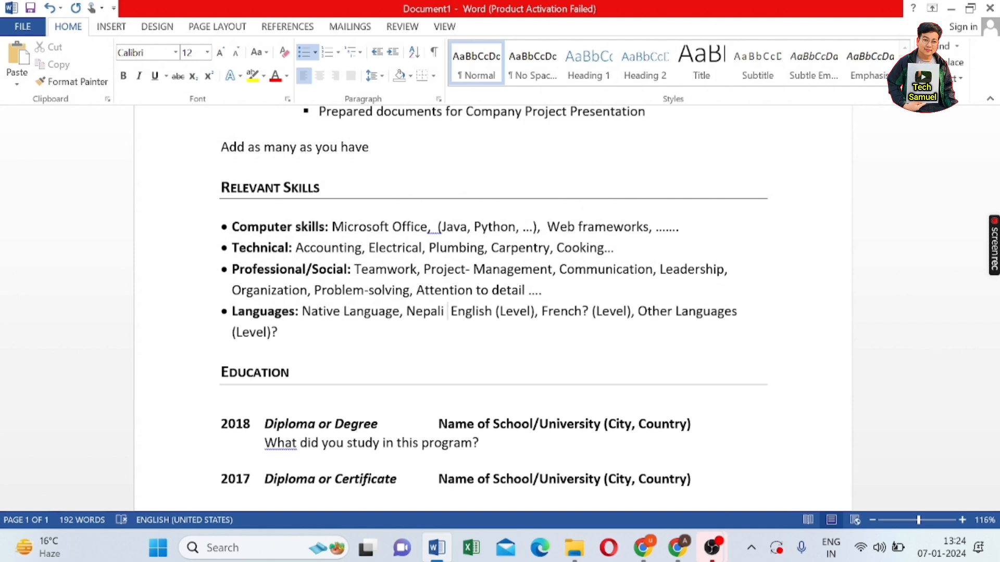
{"action": "key", "text": "BackSpace"}
{"action": "type", "text": ", "}
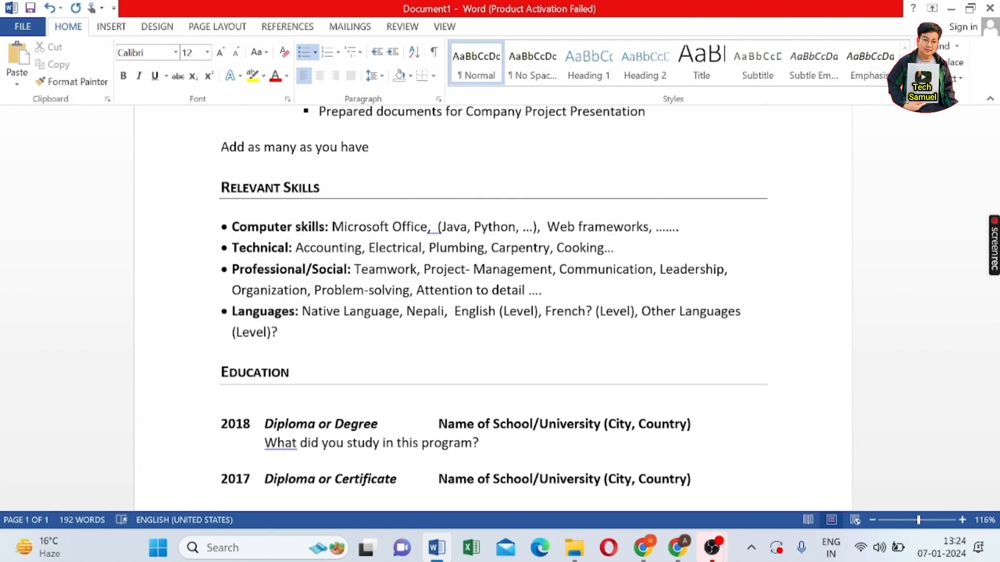
{"action": "type", "text": "9"}
{"action": "key", "text": "BackSpace"}
{"action": "key", "text": "BackSpace"}
{"action": "type", "text": "( "}
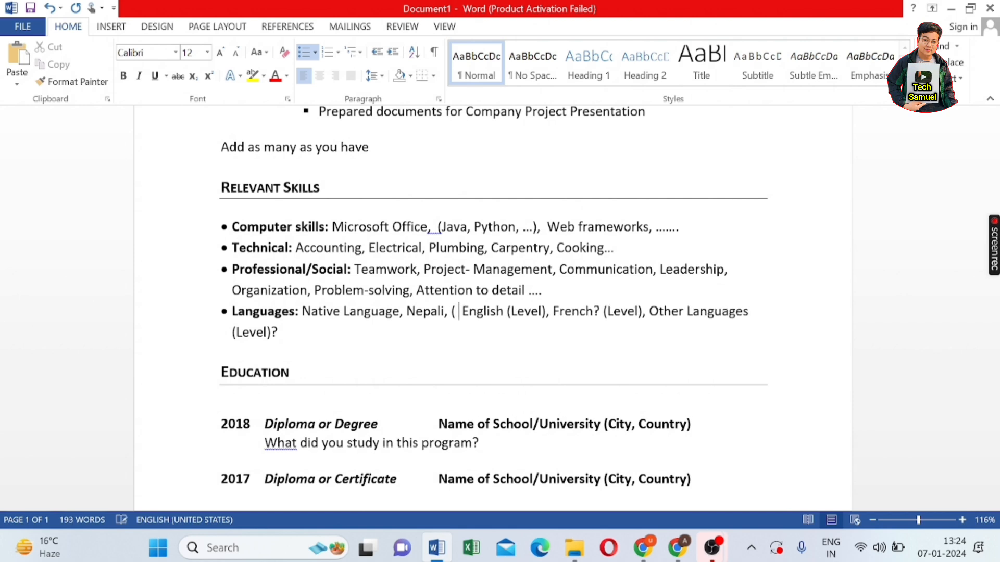
{"action": "type", "text": "Exellent"}
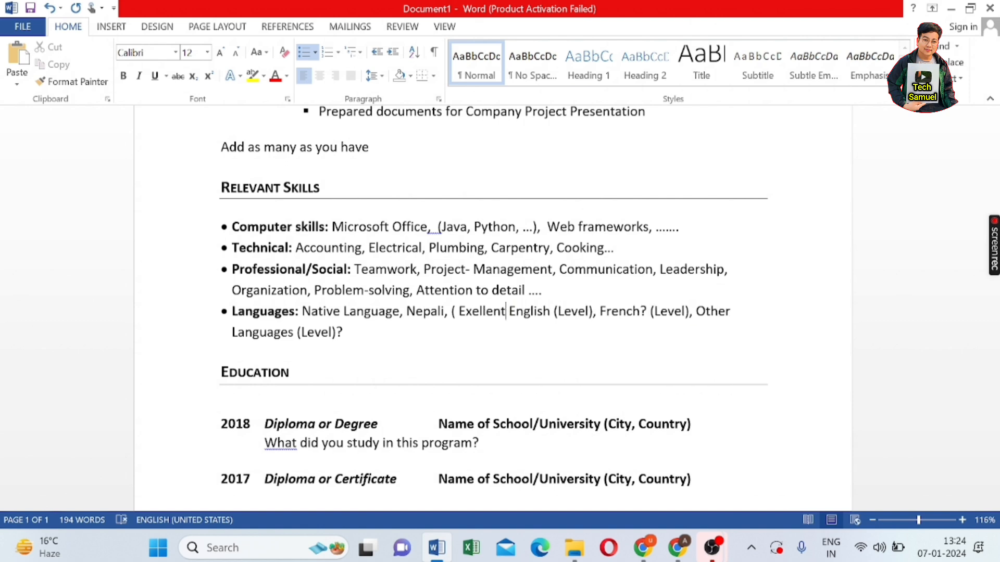
{"action": "type", "text": "}"}
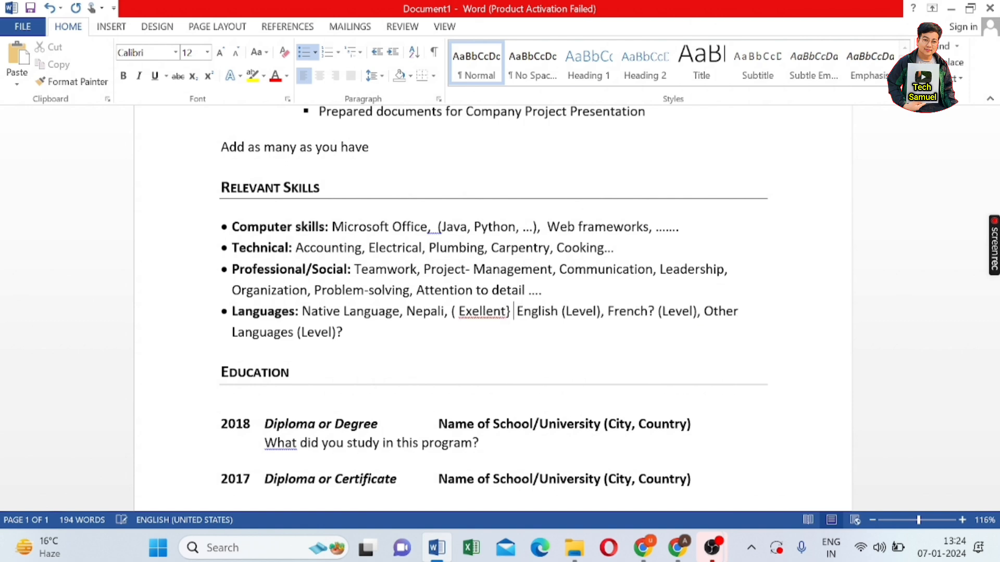
- Rate English as Good and replace French with Hindi
{"action": "left_click", "coordinate": [600, 311]}
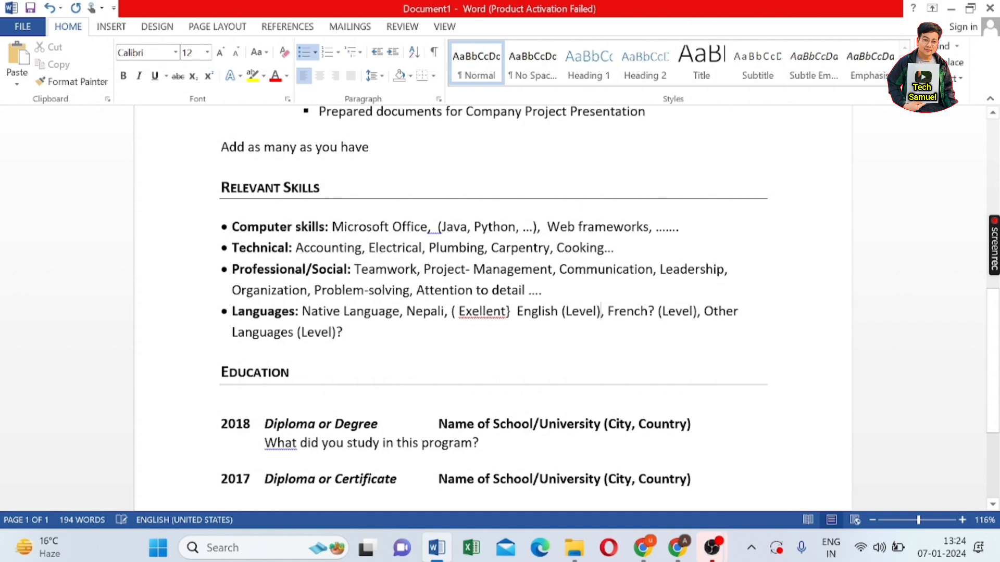
{"action": "key", "text": "BackSpace"}
{"action": "key", "text": "BackSpace"}
{"action": "key", "text": "BackSpace"}
{"action": "key", "text": "BackSpace"}
{"action": "key", "text": "BackSpace"}
{"action": "key", "text": "BackSpace"}
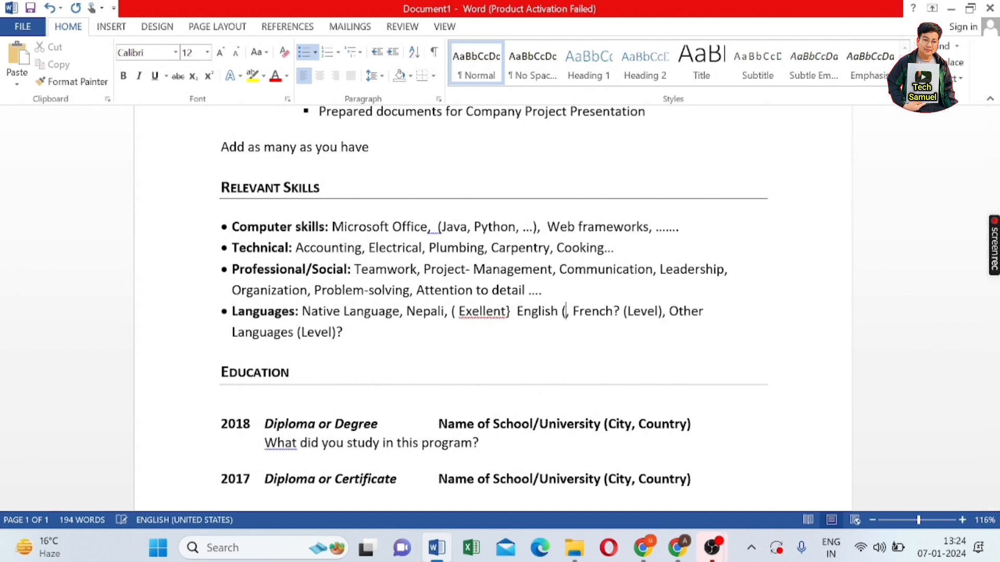
{"action": "type", "text": "Go"}
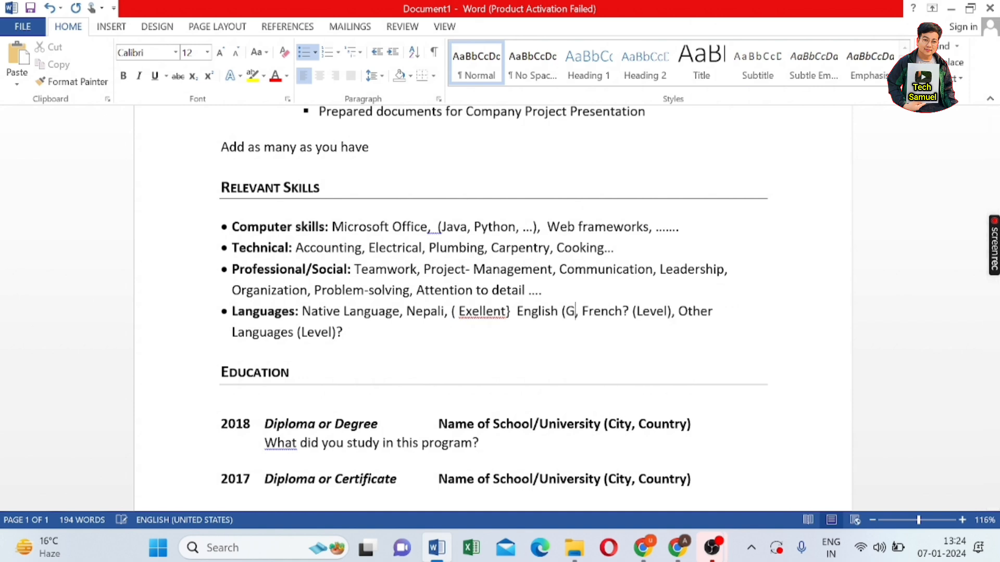
{"action": "type", "text": "od"}
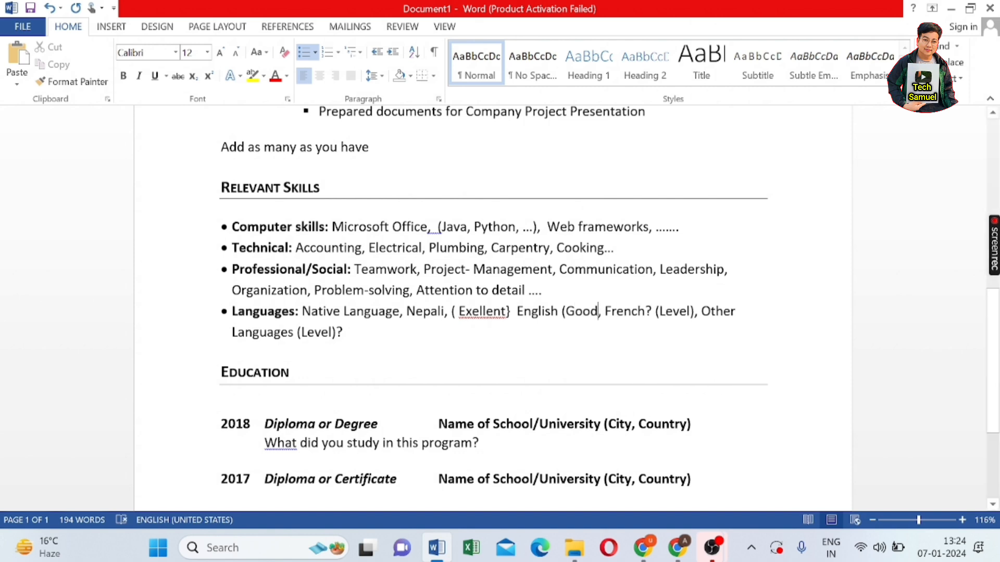
{"action": "type", "text": "}"}
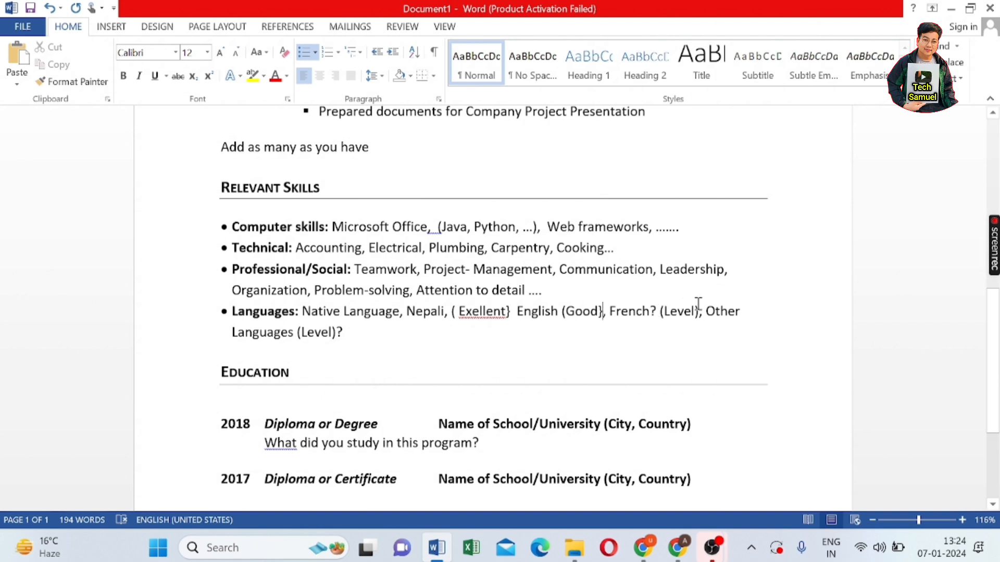
{"action": "left_click", "coordinate": [649, 311]}
{"action": "key", "text": "BackSpace"}
{"action": "key", "text": "BackSpace"}
{"action": "key", "text": "BackSpace"}
{"action": "key", "text": "BackSpace"}
{"action": "key", "text": "BackSpace"}
{"action": "key", "text": "BackSpace"}
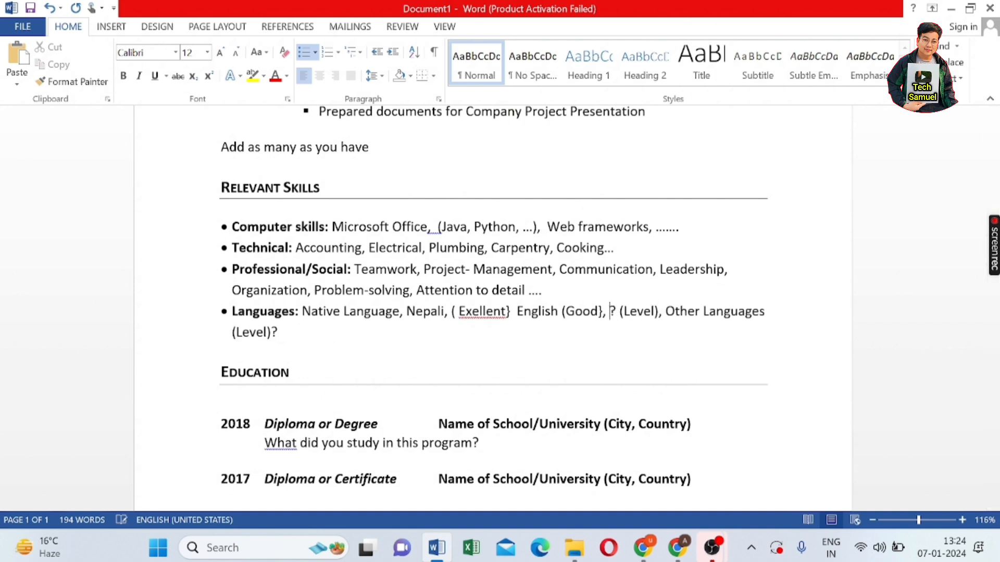
{"action": "type", "text": "Korae"}
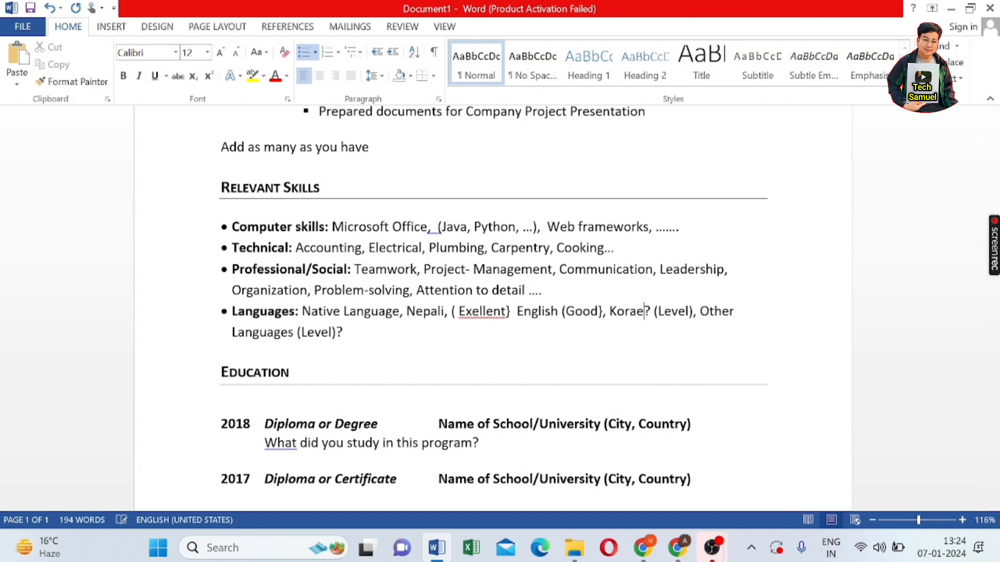
{"action": "key", "text": "BackSpace"}
{"action": "key", "text": "BackSpace"}
{"action": "key", "text": "BackSpace"}
{"action": "key", "text": "BackSpace"}
{"action": "key", "text": "BackSpace"}
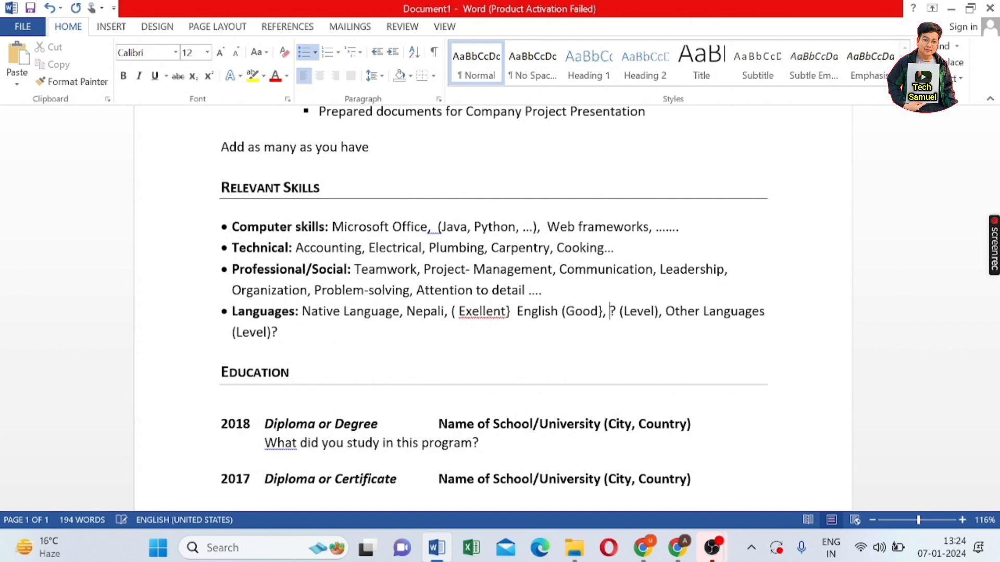
{"action": "type", "text": "Hindi"}
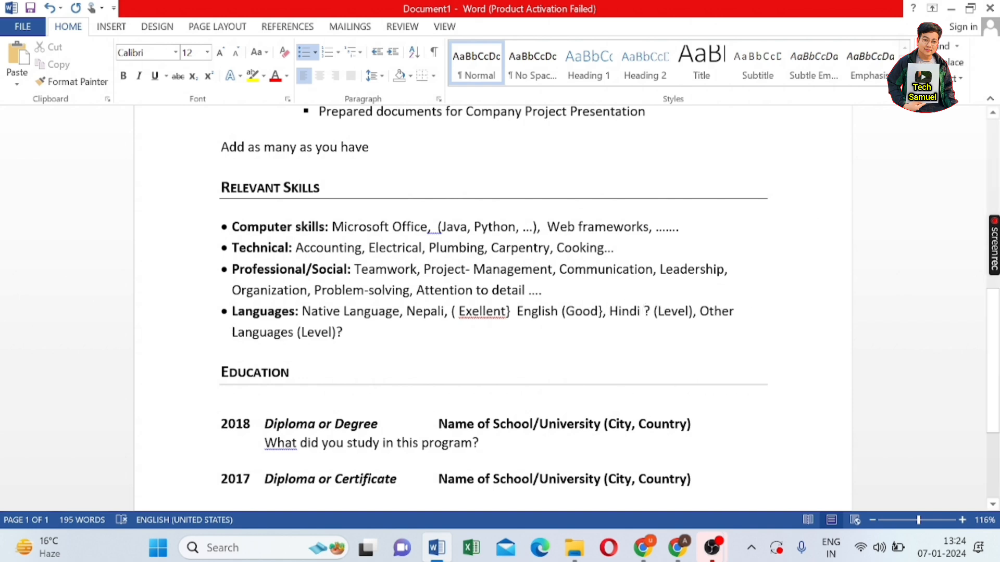
- Rate Hindi as (Good) and delete the leftover Other Languages placeholder
{"action": "left_click", "coordinate": [690, 312]}
{"action": "key", "text": "BackSpace"}
{"action": "key", "text": "BackSpace"}
{"action": "key", "text": "BackSpace"}
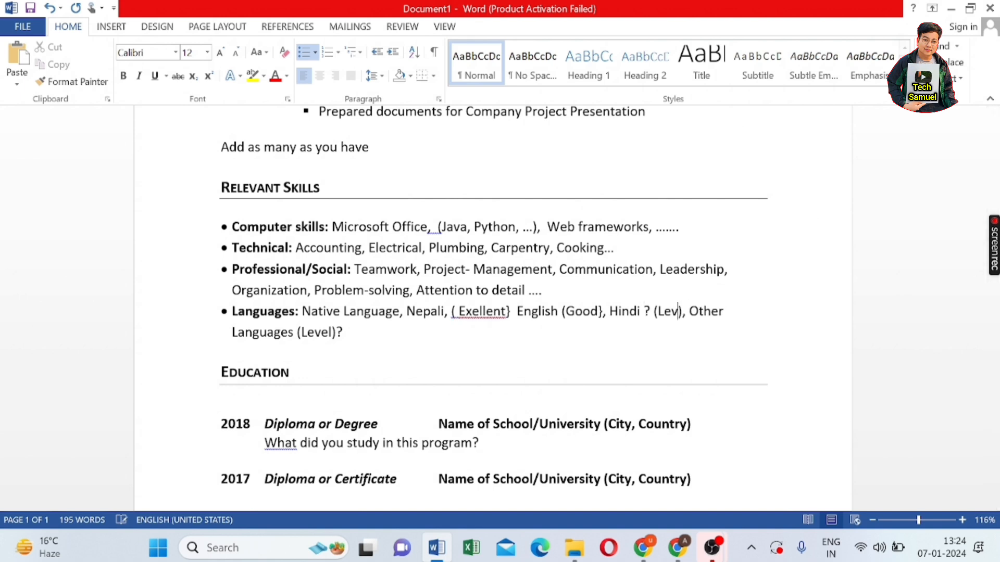
{"action": "key", "text": "BackSpace"}
{"action": "key", "text": "BackSpace"}
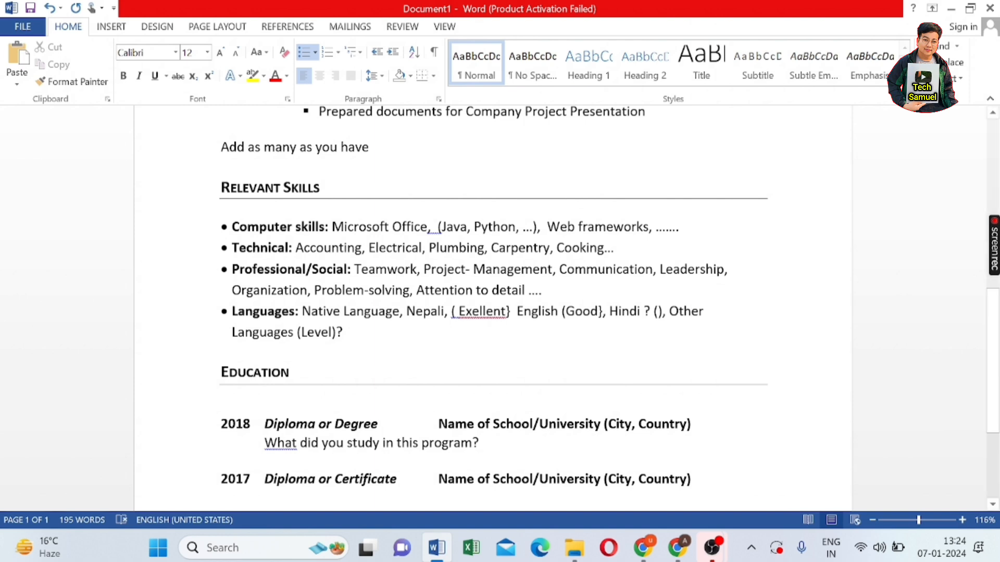
{"action": "type", "text": "Good"}
{"action": "left_click", "coordinate": [662, 311]}
{"action": "key", "text": "BackSpace"}
{"action": "key", "text": "BackSpace"}
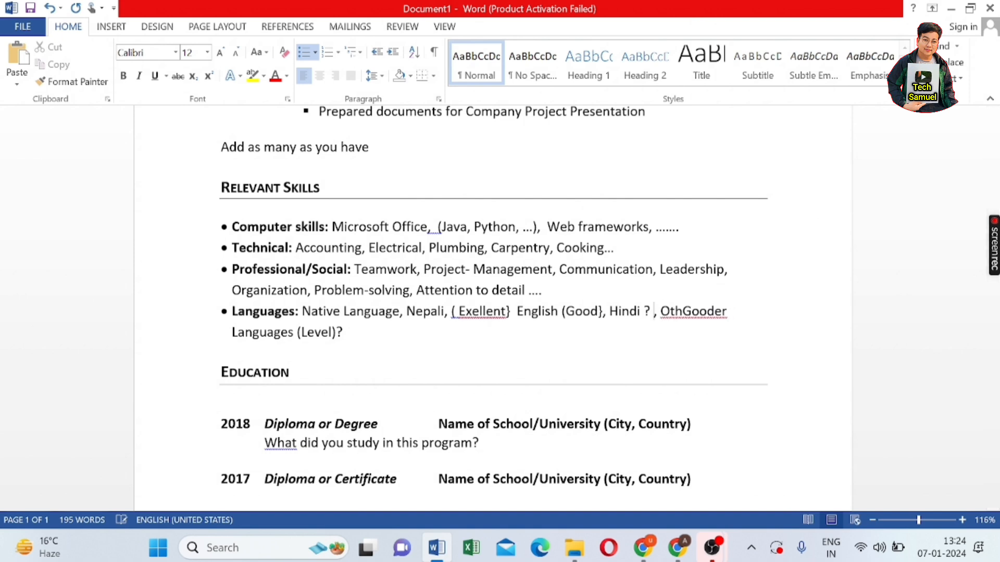
{"action": "type", "text": "Good"}
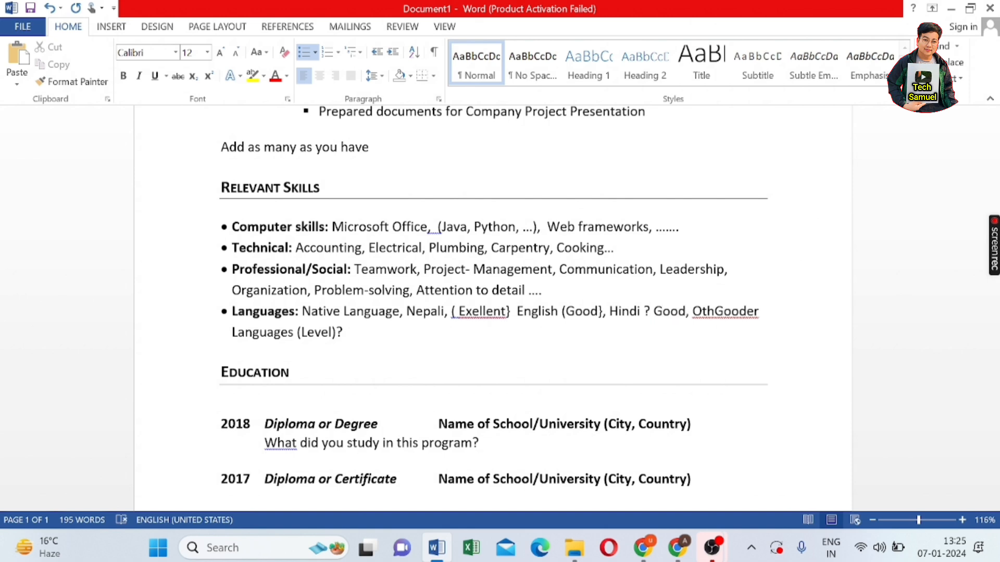
{"action": "type", "text": ")"}
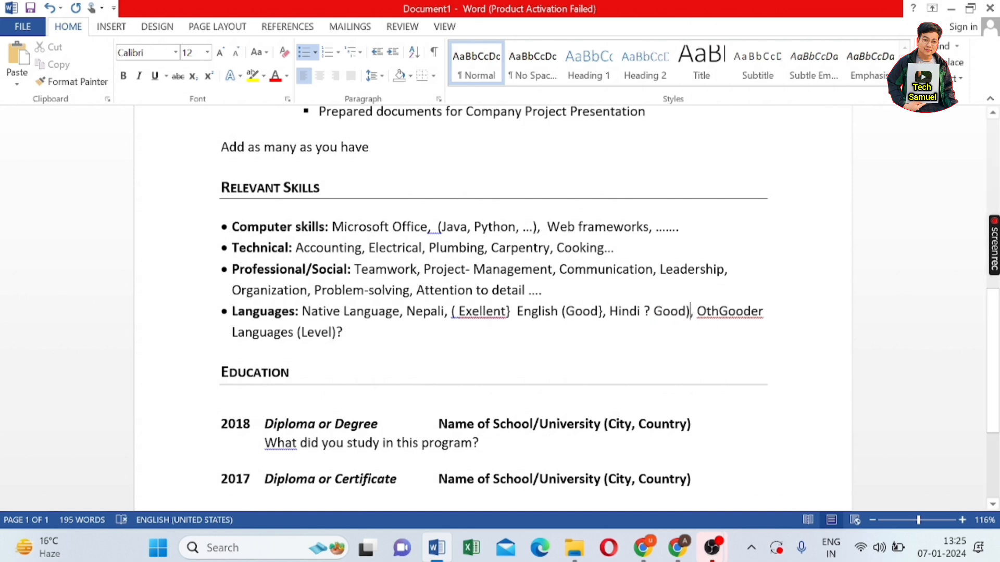
{"action": "left_click", "coordinate": [651, 310]}
{"action": "type", "text": "("}
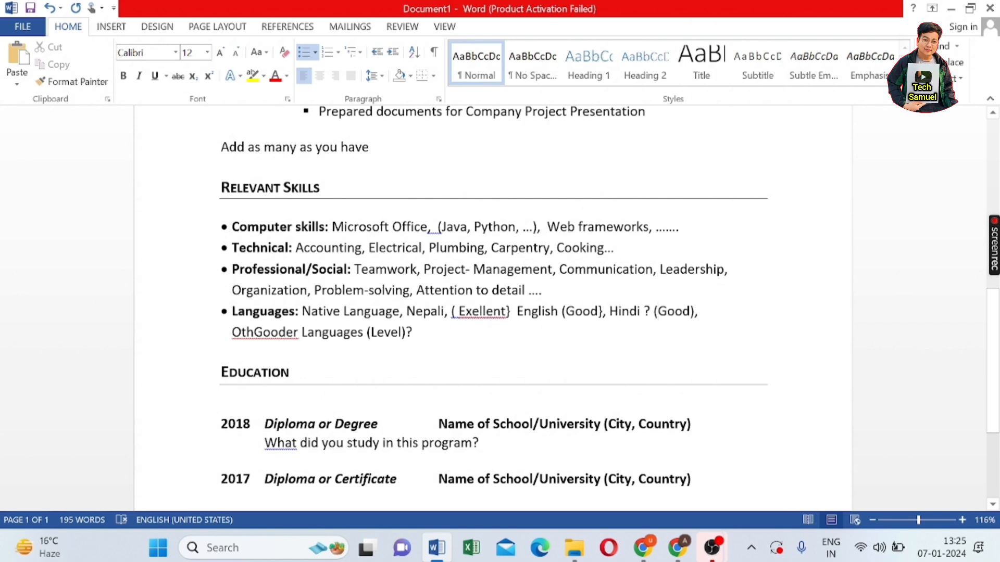
{"action": "key", "text": "End"}
{"action": "key", "text": "ctrl+shift+Right"}
{"action": "key", "text": "ctrl+shift+Right"}
{"action": "key", "text": "ctrl+shift+Right"}
{"action": "key", "text": "ctrl+shift+Right"}
{"action": "key", "text": "ctrl+shift+Right"}
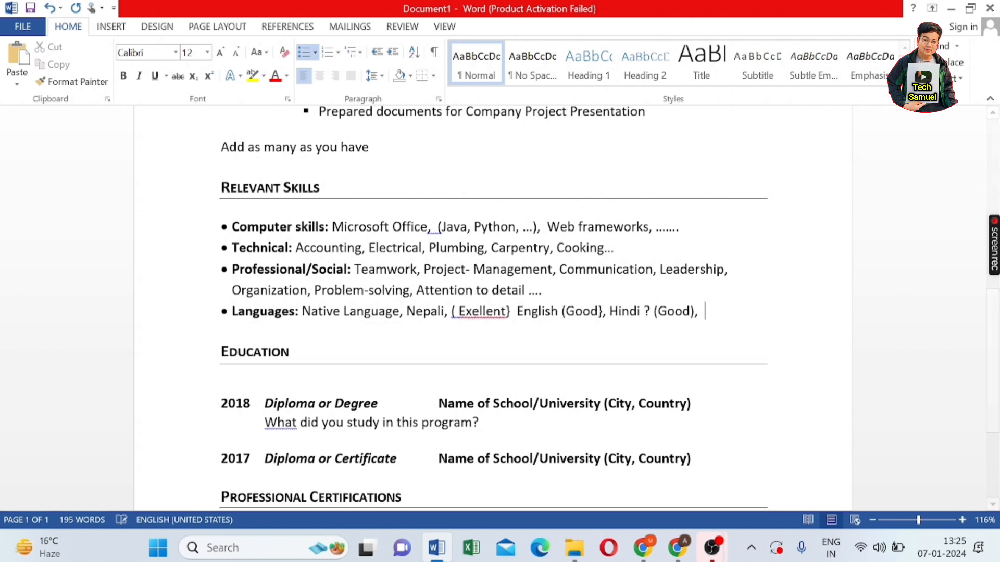
{"action": "key", "text": "BackSpace"}
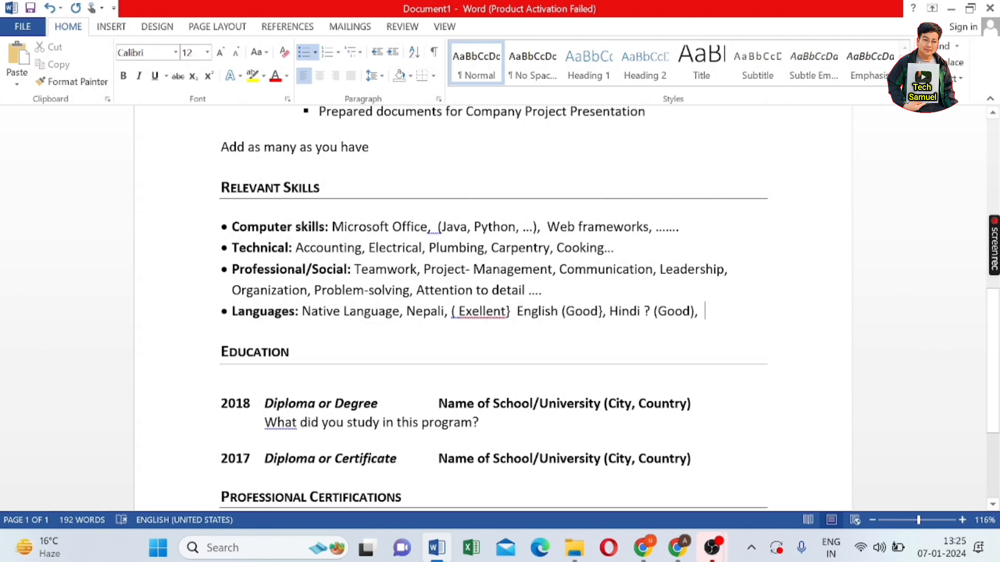
{"action": "scroll", "coordinate": [493, 307], "scroll_direction": "down", "scroll_amount": 2}
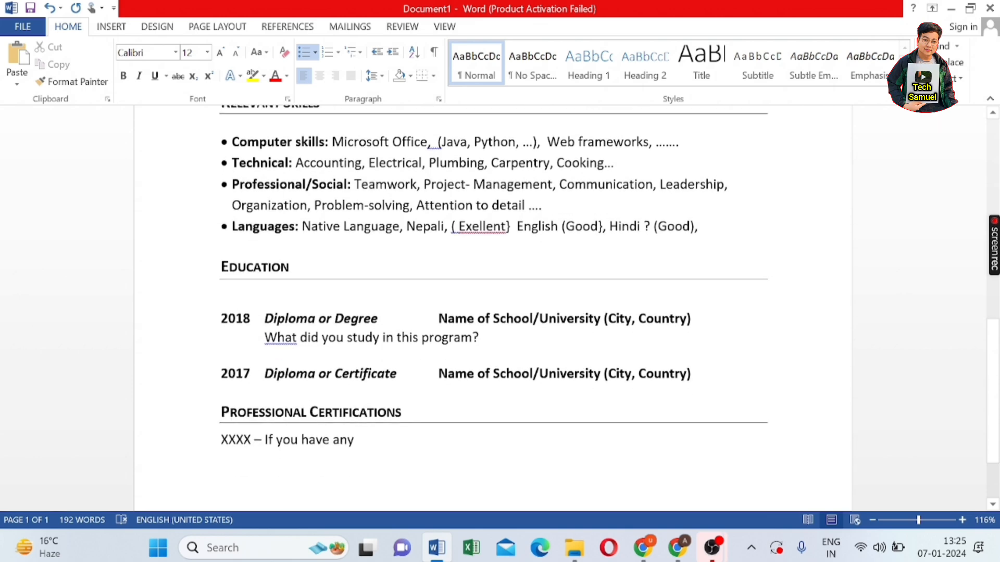
{"action": "scroll", "coordinate": [492, 307], "scroll_direction": "up", "scroll_amount": 1}
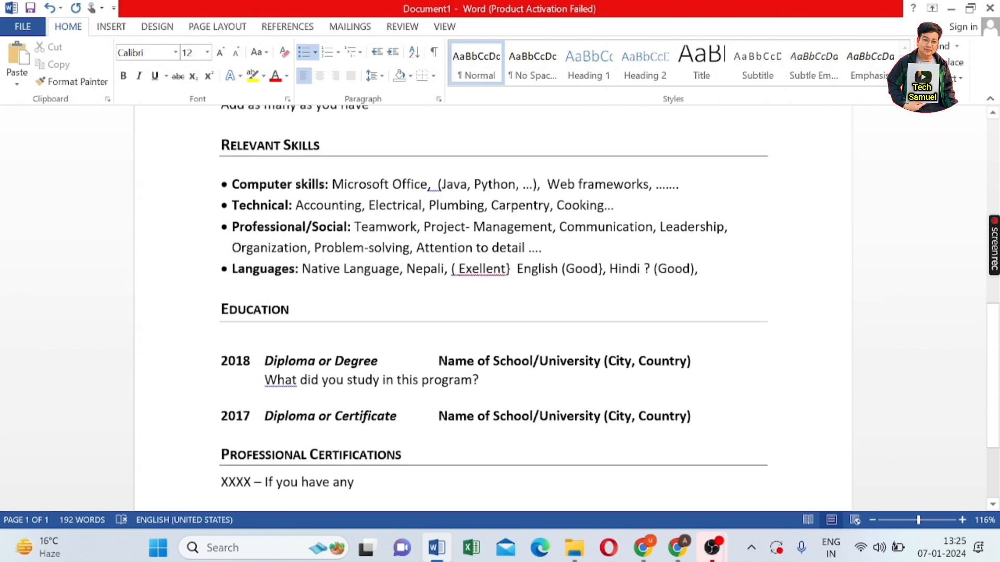
{"action": "scroll", "coordinate": [493, 307], "scroll_direction": "down", "scroll_amount": 3}
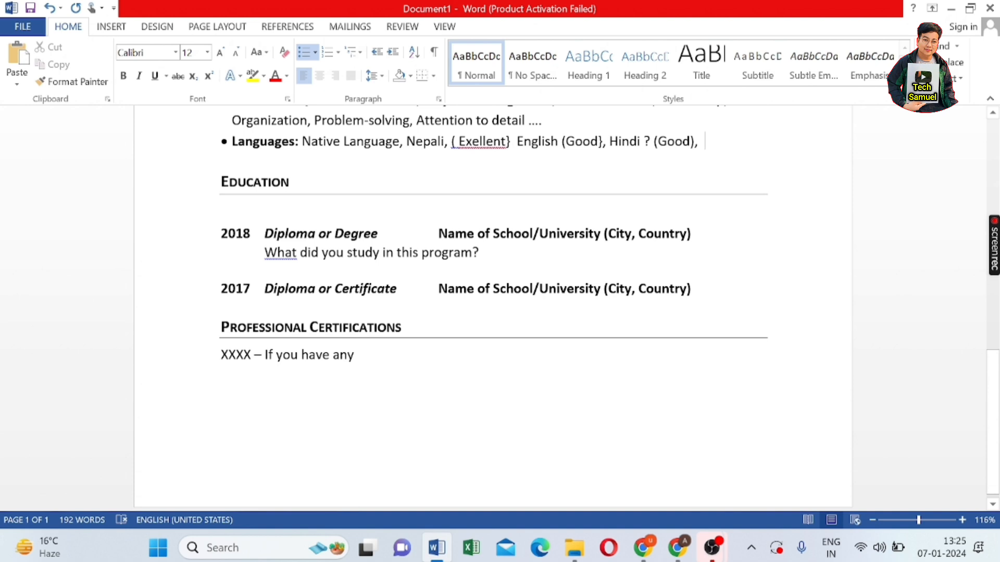
{"action": "left_click", "coordinate": [250, 234]}
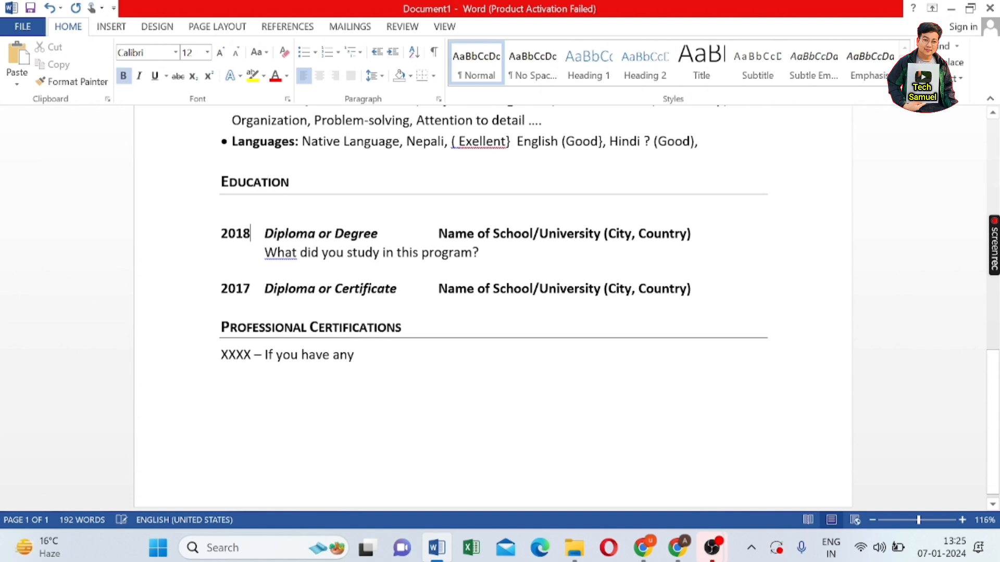
{"action": "left_click_drag", "start_coordinate": [251, 234], "coordinate": [221, 234]}
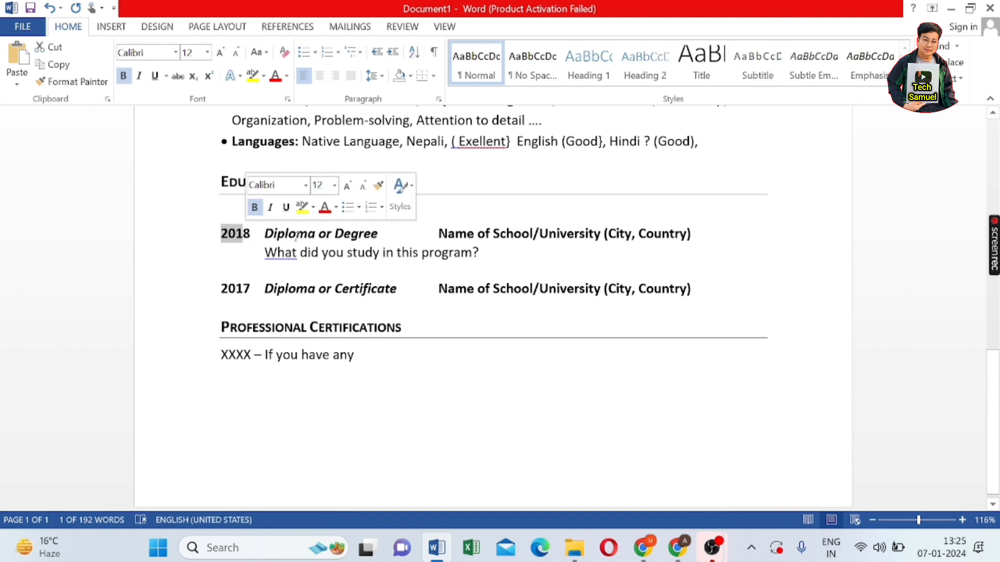
{"action": "left_click", "coordinate": [395, 234]}
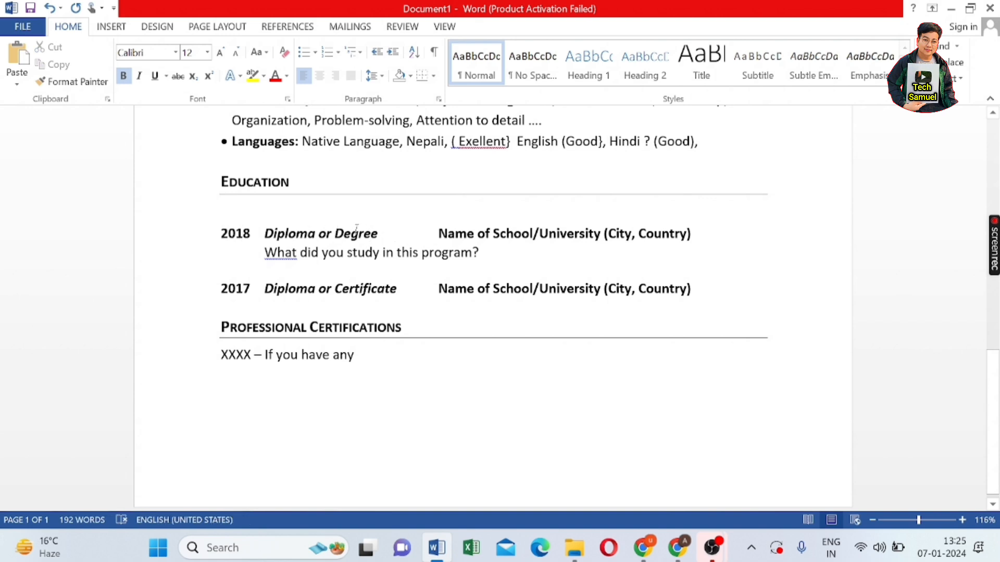
{"action": "left_click", "coordinate": [286, 235]}
{"action": "left_click_drag", "start_coordinate": [305, 234], "coordinate": [494, 253]}
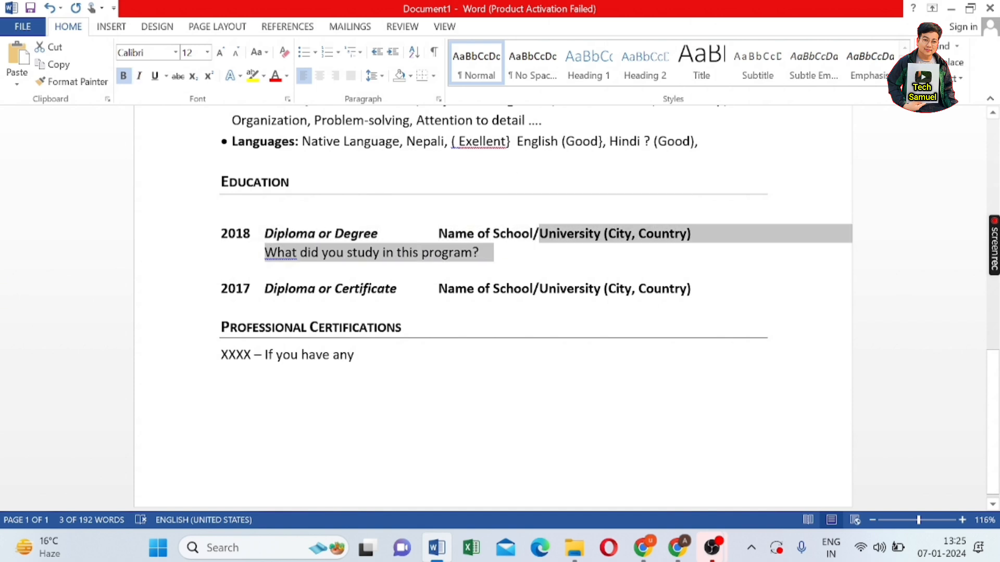
- Clear the school name placeholder and leftover bracket on the 2018 education line
{"action": "left_click", "coordinate": [649, 255]}
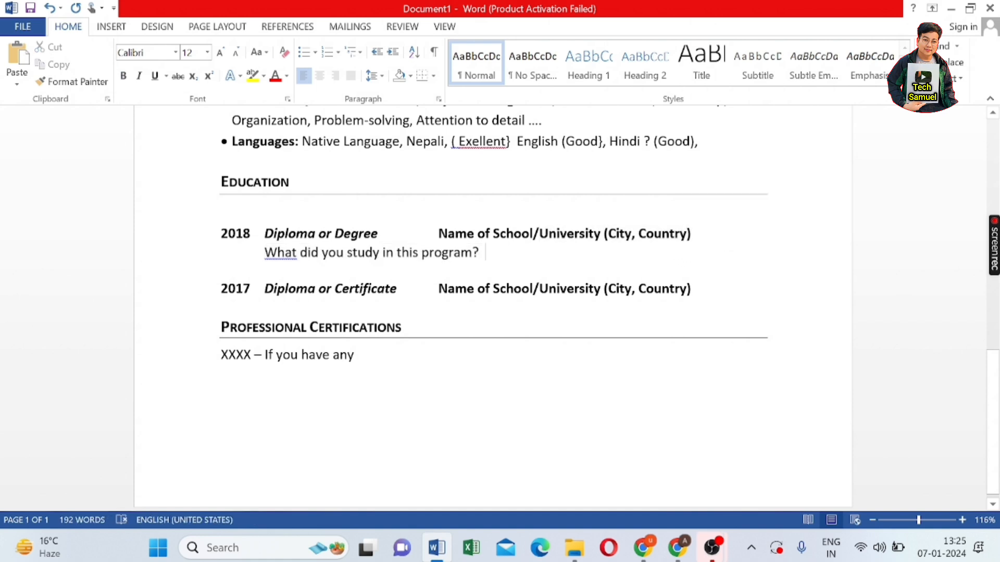
{"action": "left_click", "coordinate": [687, 233]}
{"action": "key", "text": "BackSpace"}
{"action": "key", "text": "BackSpace"}
{"action": "key", "text": "BackSpace"}
{"action": "key", "text": "BackSpace"}
{"action": "key", "text": "BackSpace"}
{"action": "key", "text": "BackSpace"}
{"action": "key", "text": "BackSpace"}
{"action": "key", "text": "BackSpace"}
{"action": "key", "text": "BackSpace"}
{"action": "key", "text": "BackSpace"}
{"action": "key", "text": "BackSpace"}
{"action": "key", "text": "BackSpace"}
{"action": "key", "text": "BackSpace"}
{"action": "key", "text": "BackSpace"}
{"action": "key", "text": "BackSpace"}
{"action": "key", "text": "BackSpace"}
{"action": "key", "text": "BackSpace"}
{"action": "key", "text": "BackSpace"}
{"action": "key", "text": "BackSpace"}
{"action": "key", "text": "BackSpace"}
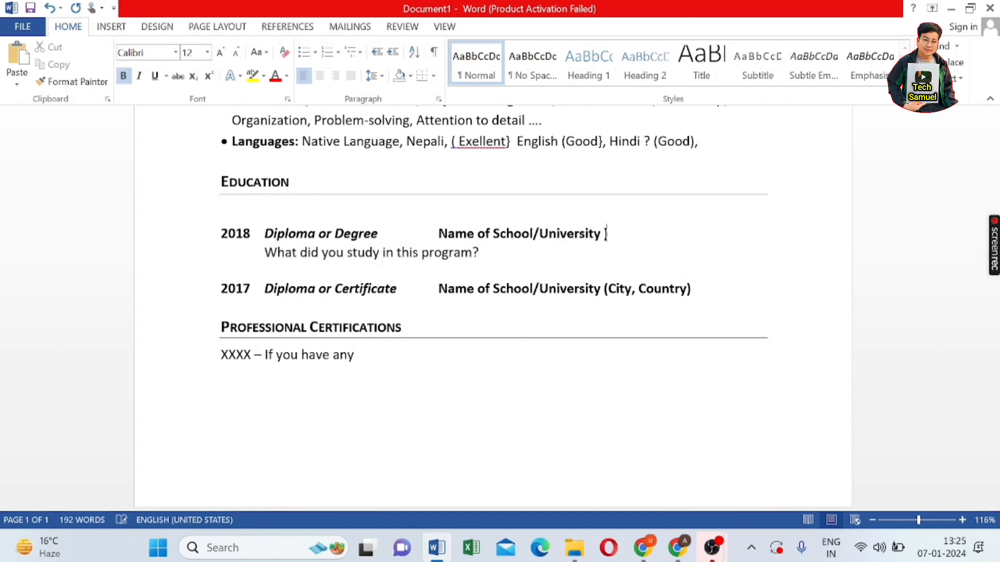
{"action": "key", "text": "BackSpace"}
{"action": "key", "text": "BackSpace"}
{"action": "key", "text": "BackSpace"}
{"action": "key", "text": "BackSpace"}
{"action": "key", "text": "BackSpace"}
{"action": "key", "text": "BackSpace"}
{"action": "key", "text": "BackSpace"}
{"action": "key", "text": "BackSpace"}
{"action": "key", "text": "BackSpace"}
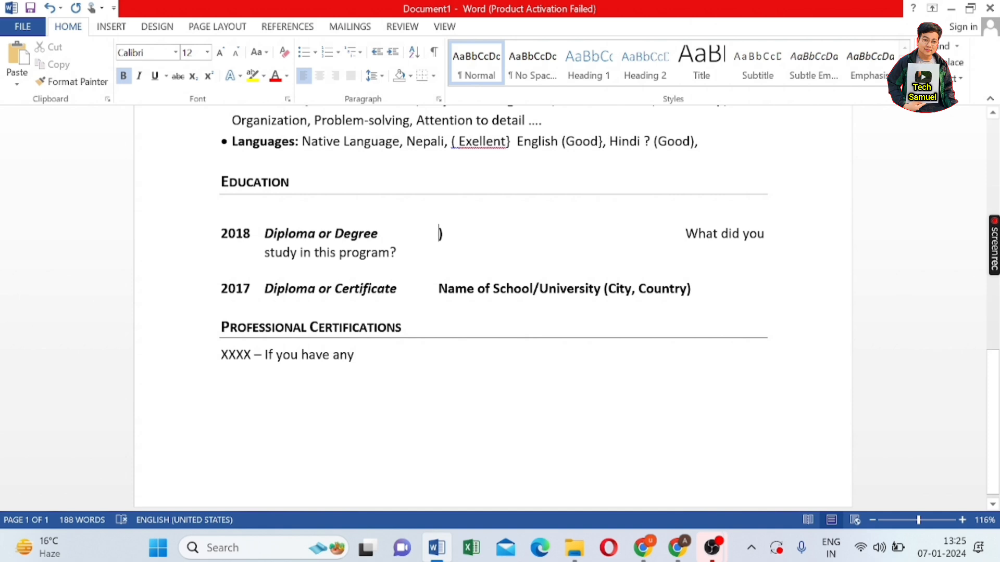
{"action": "left_click_drag", "start_coordinate": [453, 236], "coordinate": [456, 238]}
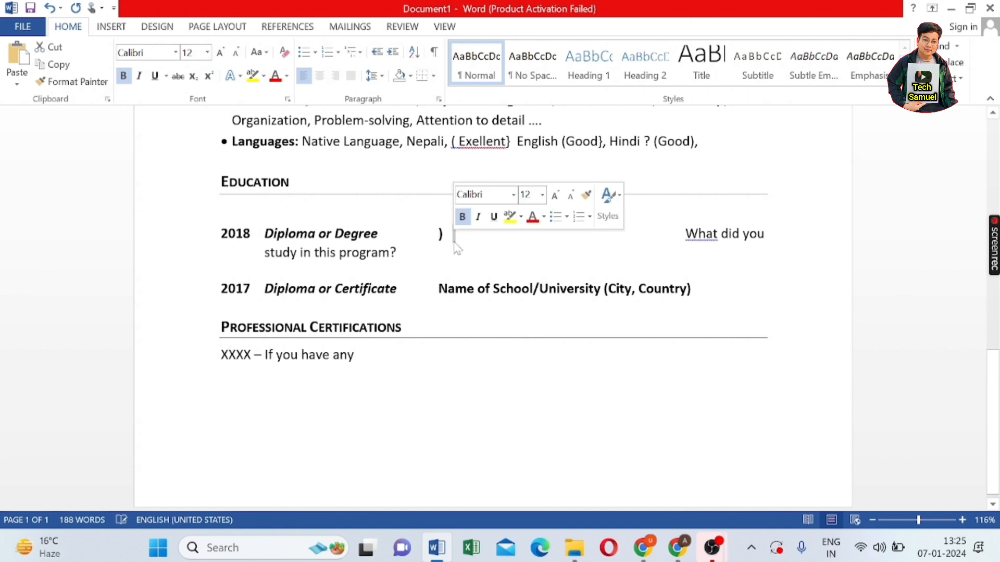
{"action": "key", "text": "BackSpace"}
{"action": "key", "text": "BackSpace"}
{"action": "key", "text": "BackSpace"}
{"action": "key", "text": "BackSpace"}
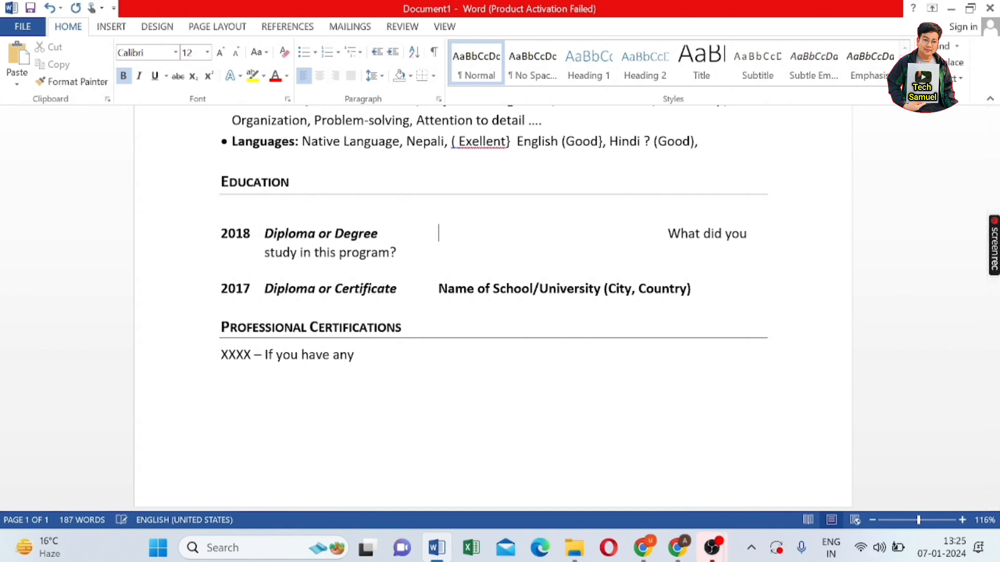
{"action": "key", "text": "BackSpace"}
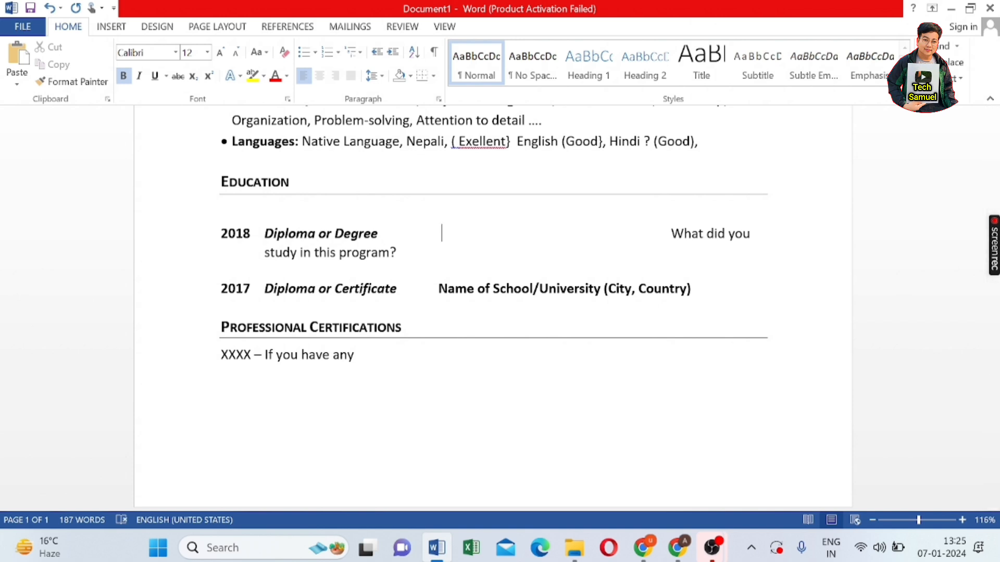
- Enter 'Higher Secondary School . Kathamandu , nepal' as the 2018 school
{"action": "type", "text": "Higher"}
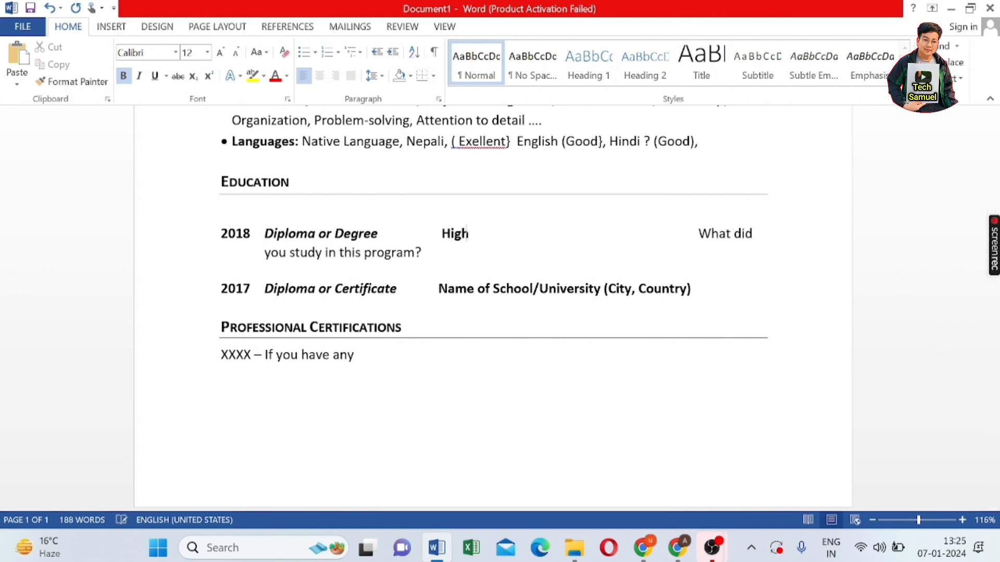
{"action": "type", "text": " Secon"}
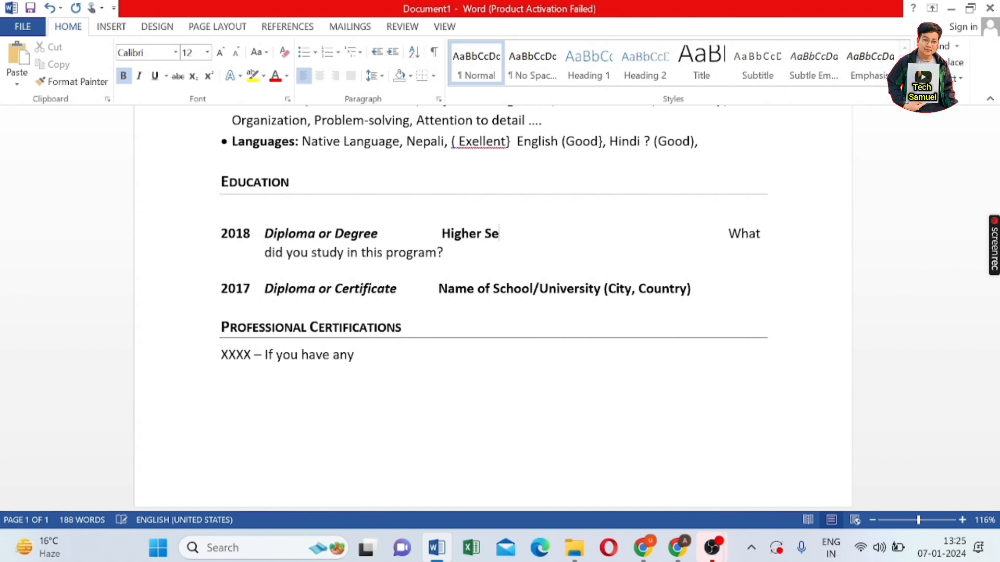
{"action": "type", "text": "dary"}
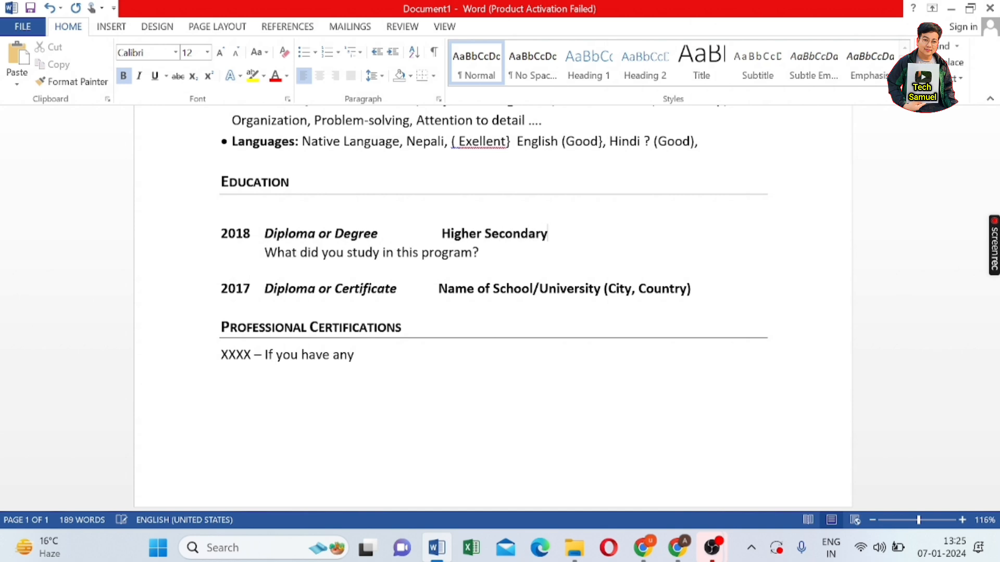
{"action": "type", "text": " School . N"}
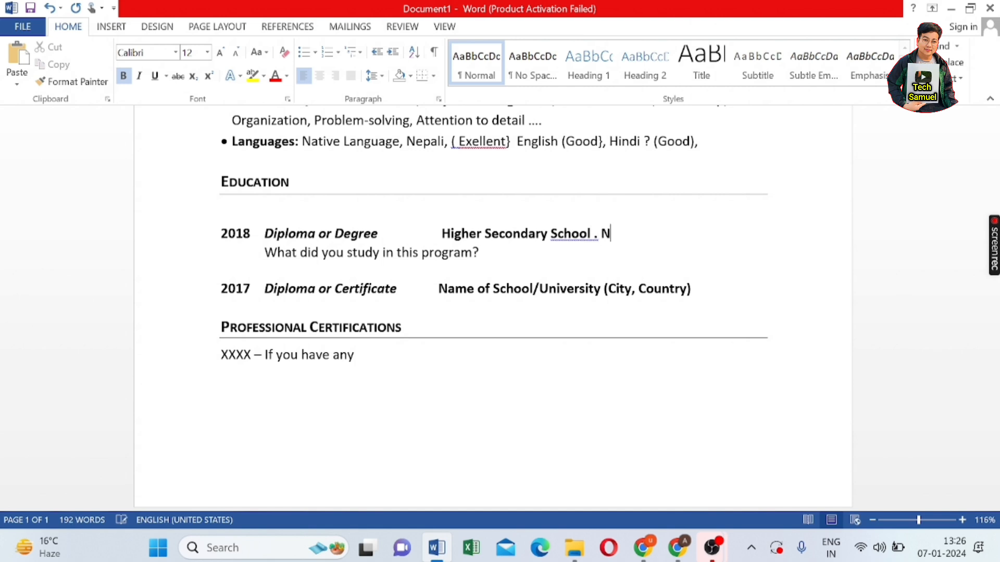
{"action": "key", "text": "BackSpace"}
{"action": "type", "text": "Kathamandu "}
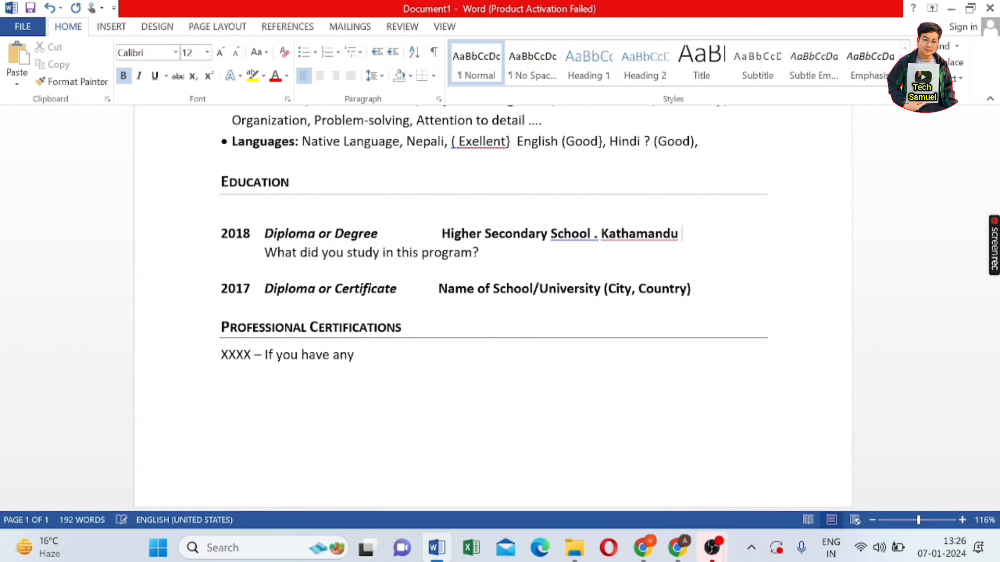
{"action": "type", "text": ", nepL"}
{"action": "key", "text": "BackSpace"}
{"action": "type", "text": "al"}
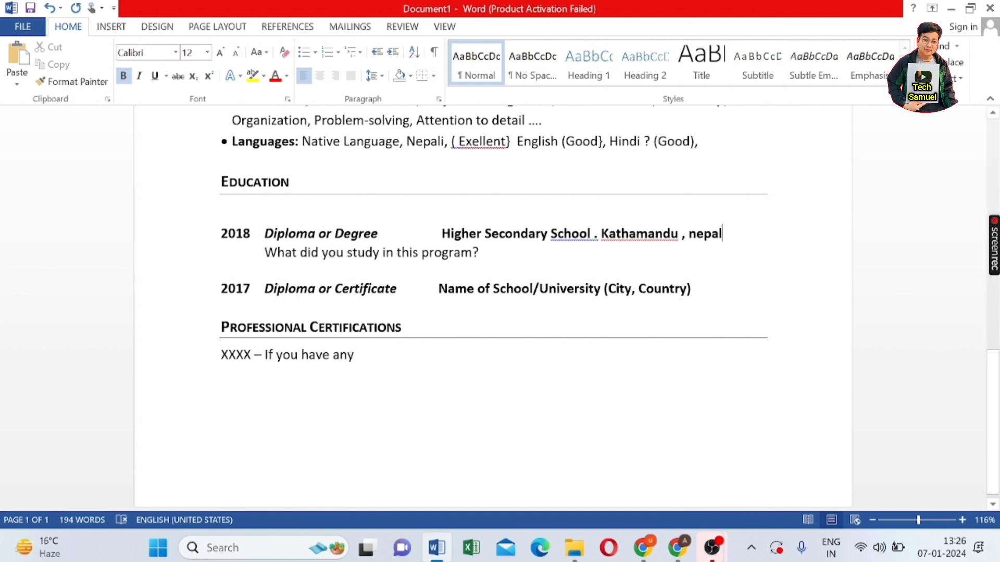
{"action": "right_click", "coordinate": [630, 234]}
{"action": "left_click", "coordinate": [669, 259]}
{"action": "left_click_drag", "start_coordinate": [221, 289], "coordinate": [669, 306]}
{"action": "left_click", "coordinate": [222, 307]}
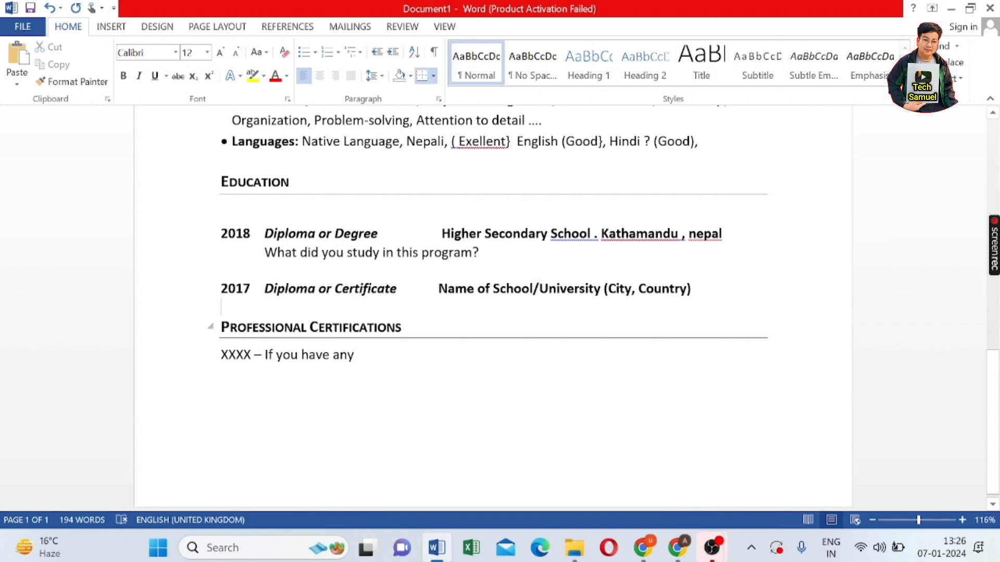
{"action": "left_click_drag", "start_coordinate": [221, 355], "coordinate": [357, 364]}
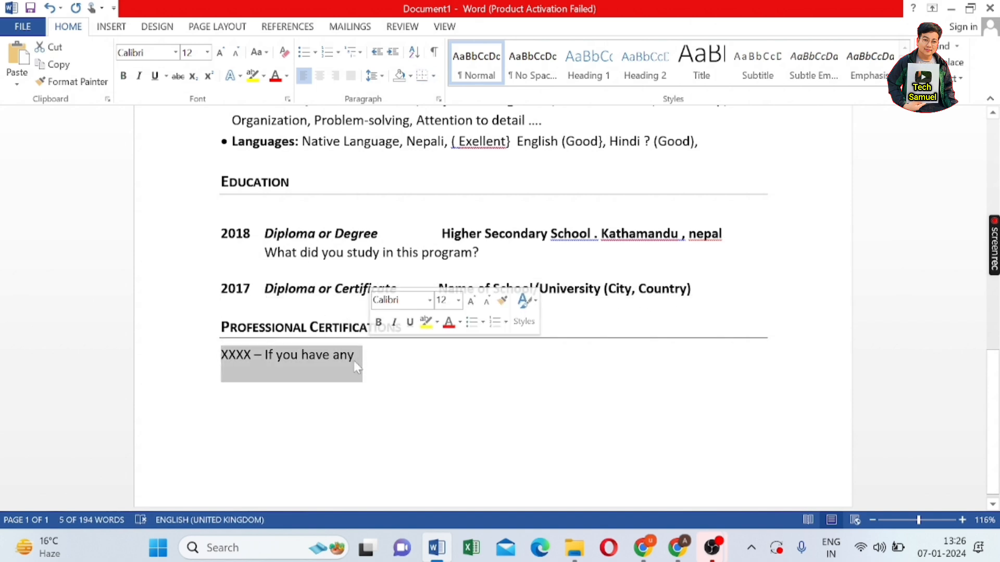
{"action": "left_click", "coordinate": [221, 390]}
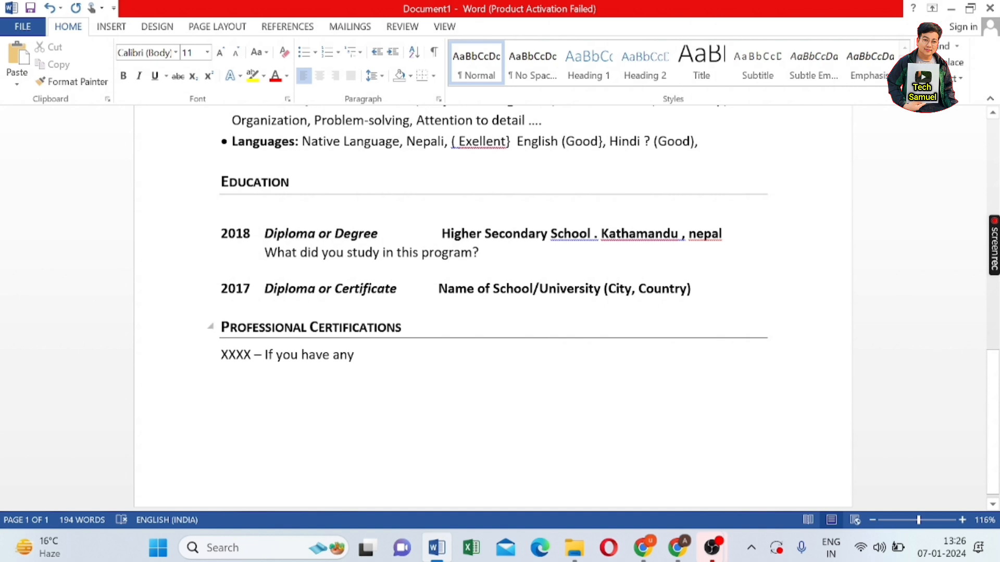
{"action": "left_click", "coordinate": [401, 327]}
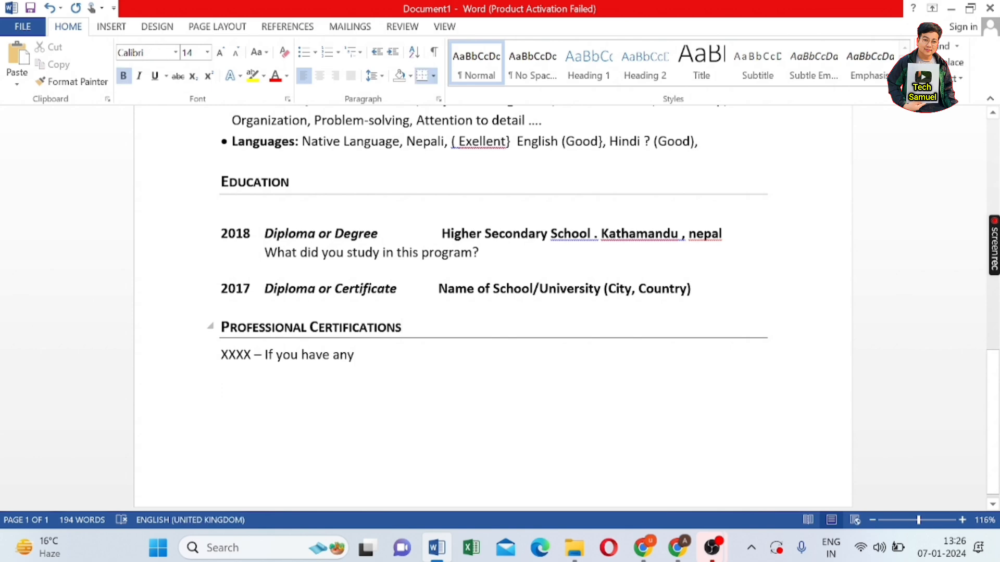
{"action": "scroll", "coordinate": [493, 307], "scroll_direction": "up", "scroll_amount": 12}
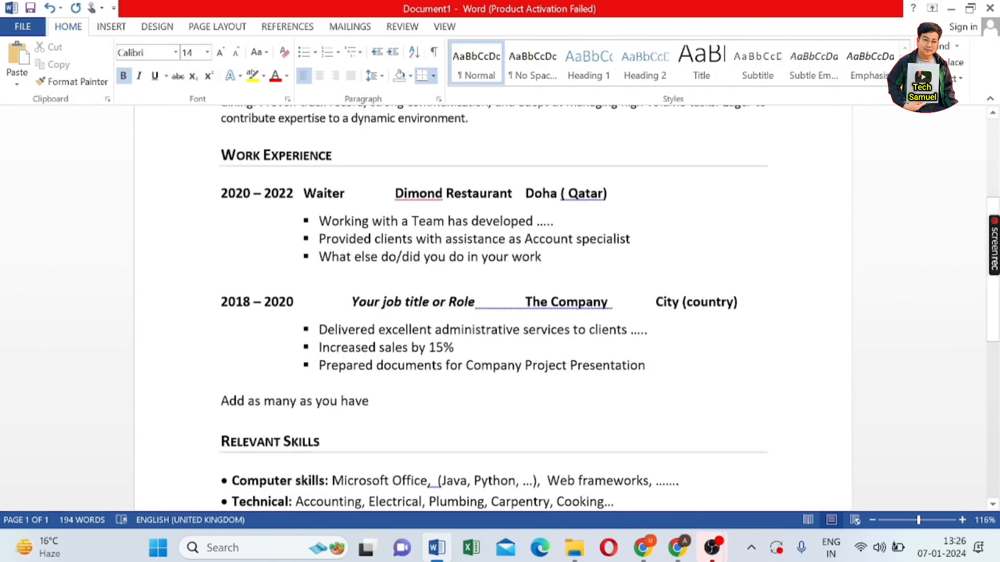
{"action": "scroll", "coordinate": [493, 308], "scroll_direction": "up", "scroll_amount": 4}
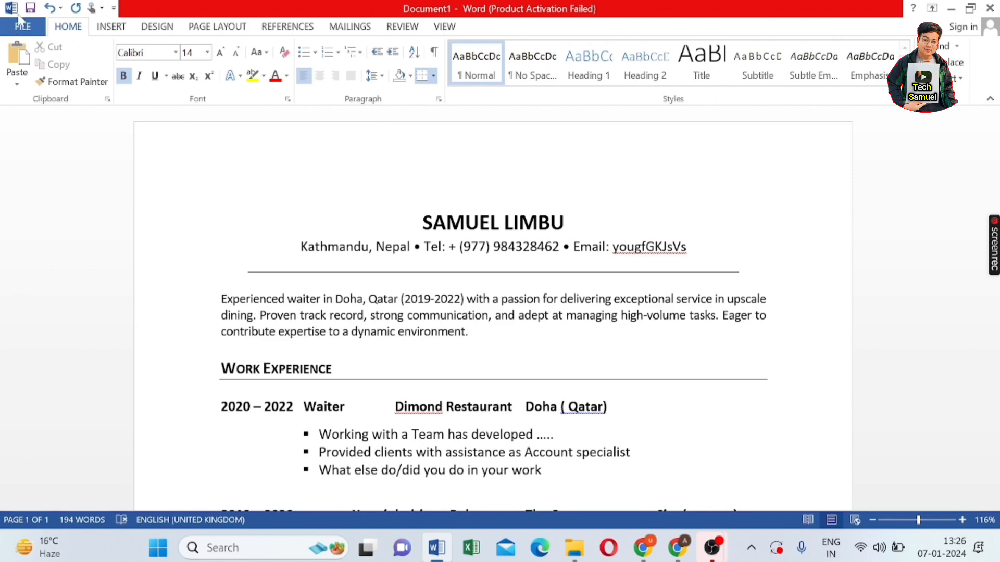
- Save the CV as a PDF in Documents with 'cv' added to its name
{"action": "left_click", "coordinate": [23, 29]}
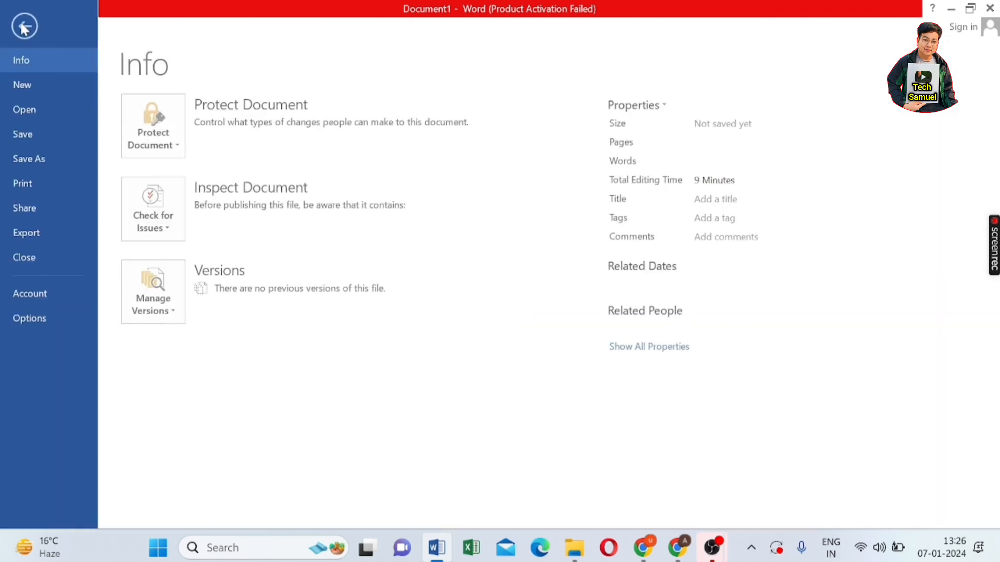
{"action": "left_click", "coordinate": [56, 159]}
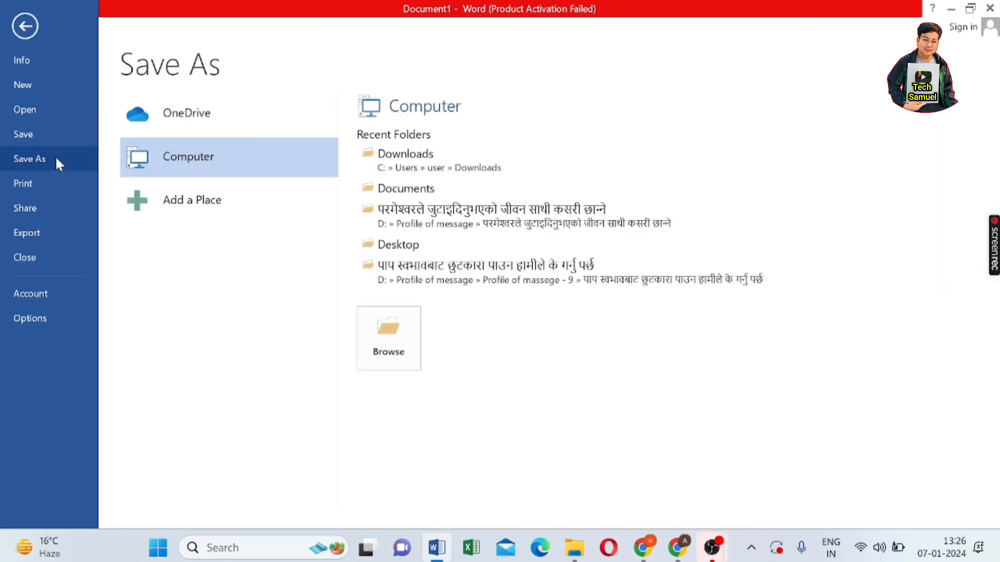
{"action": "left_click", "coordinate": [184, 162]}
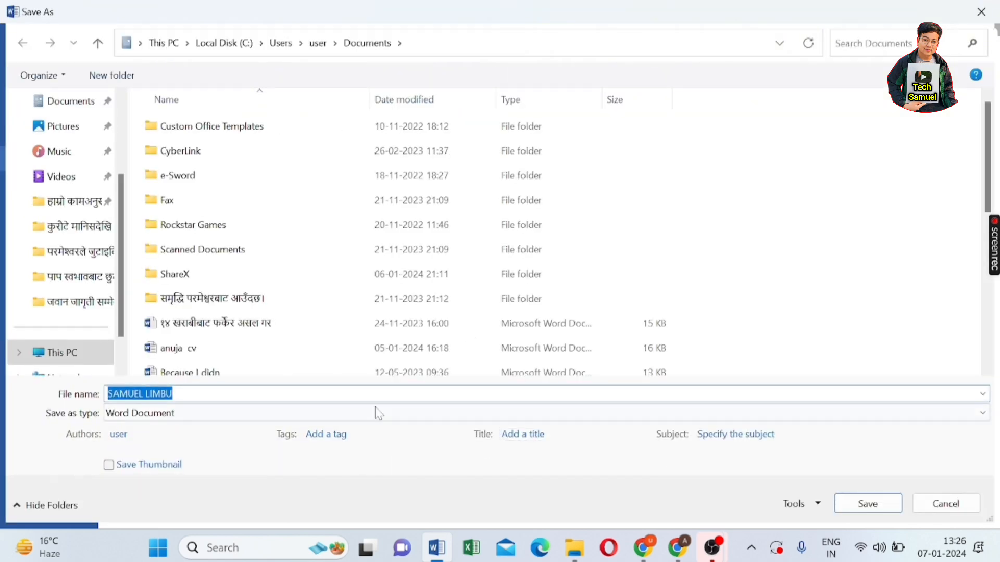
{"action": "left_click", "coordinate": [173, 394]}
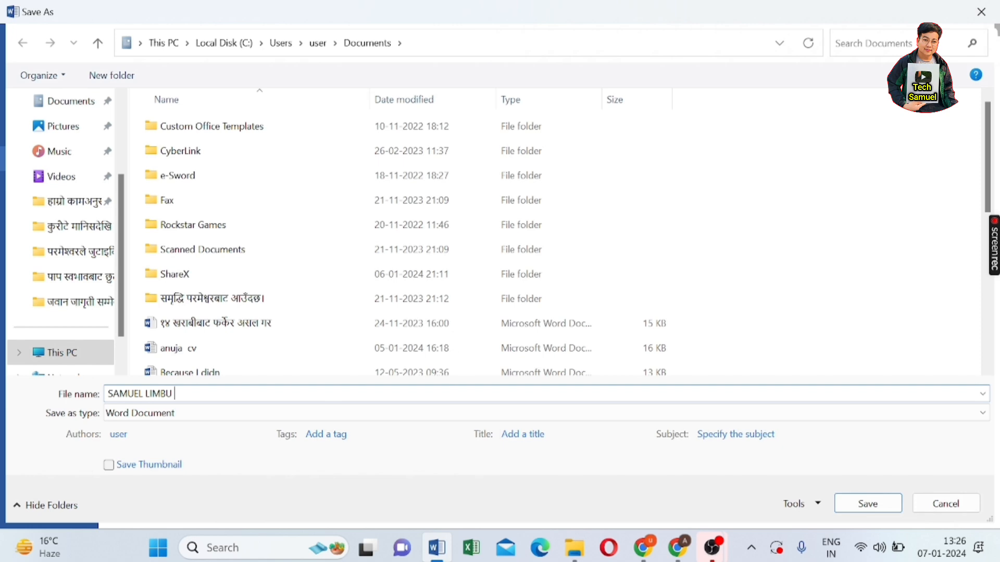
{"action": "left_click", "coordinate": [375, 417]}
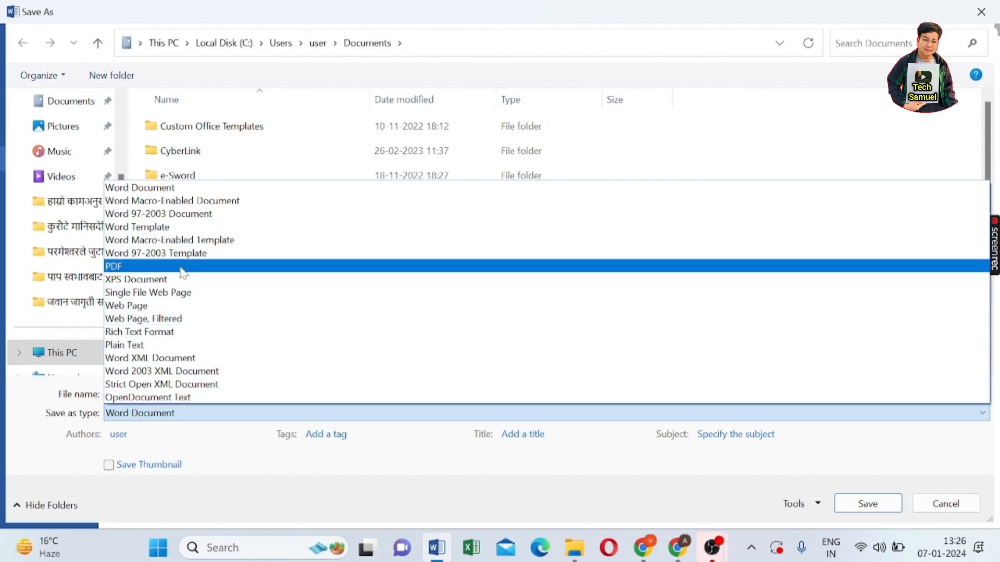
{"action": "left_click", "coordinate": [181, 268]}
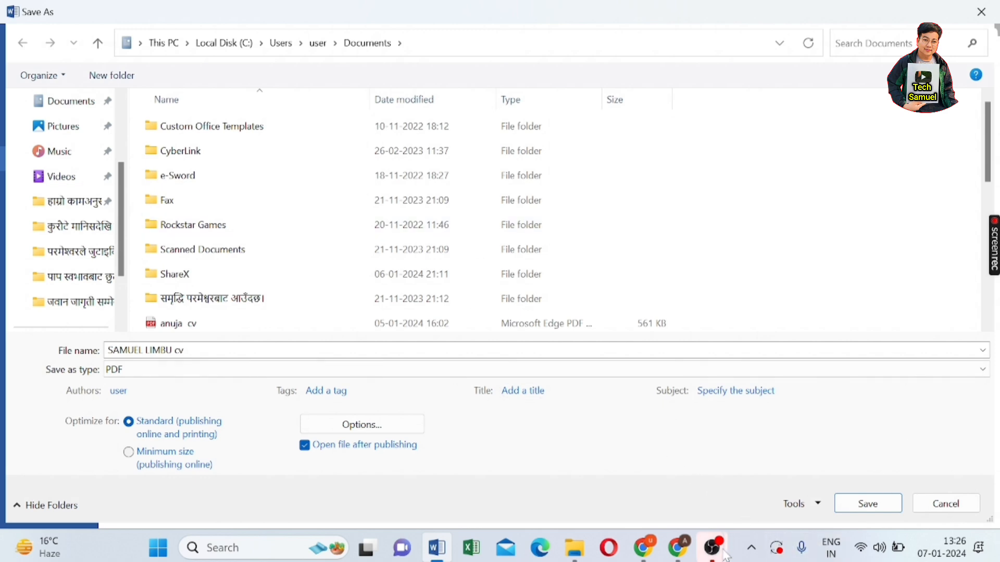
{"action": "left_click", "coordinate": [680, 554]}
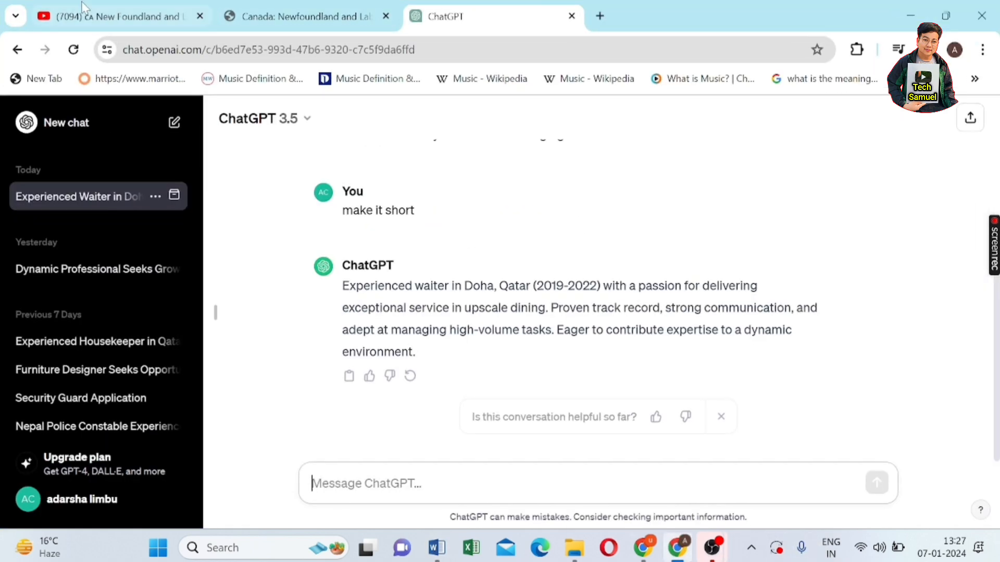
- Bring up the Newfoundland and Labrador registration tab and scroll to the form's top
{"action": "left_click", "coordinate": [101, 24]}
{"action": "left_click", "coordinate": [295, 25]}
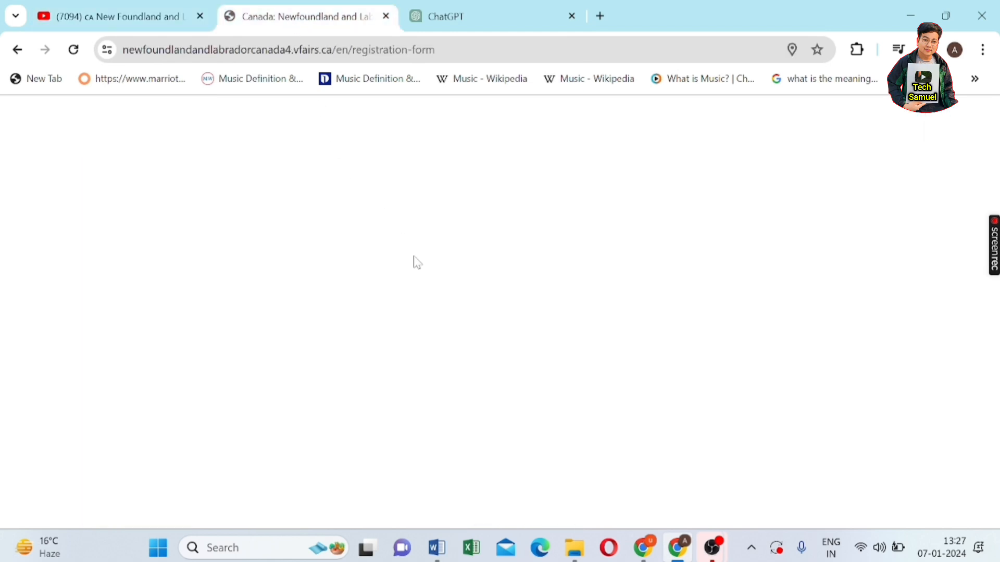
{"action": "scroll", "coordinate": [463, 415], "scroll_direction": "down", "scroll_amount": 5}
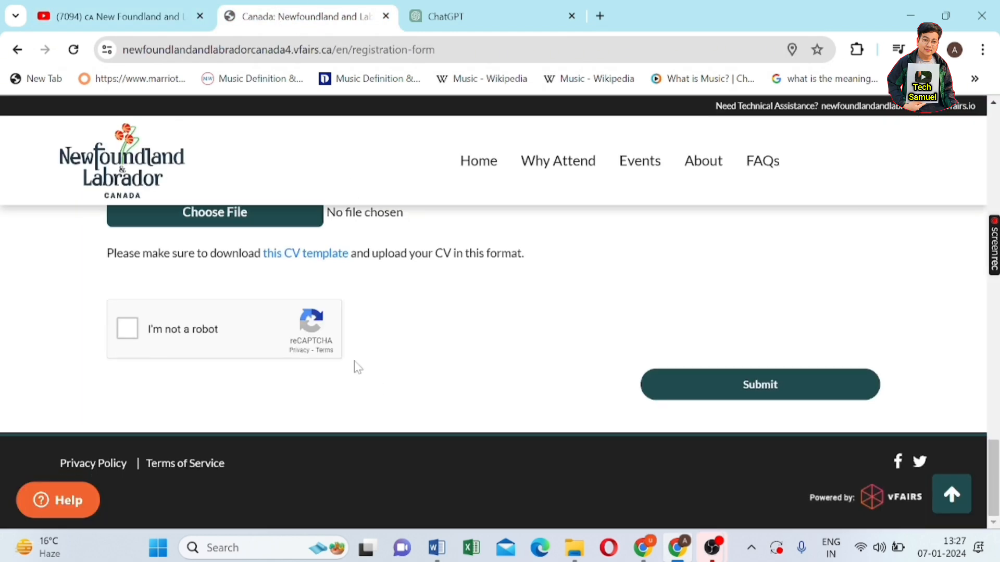
{"action": "scroll", "coordinate": [248, 237], "scroll_direction": "up", "scroll_amount": 3}
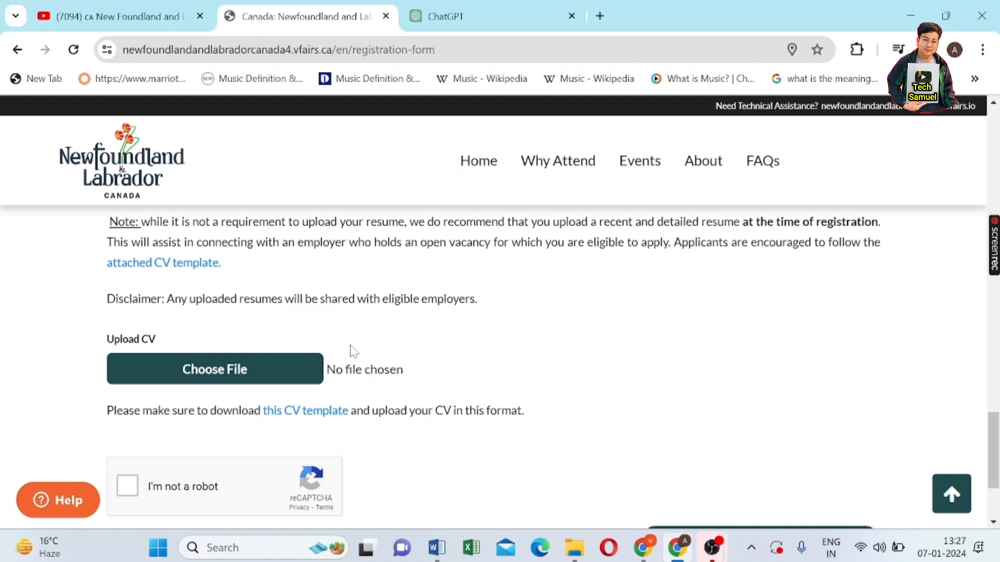
{"action": "scroll", "coordinate": [350, 351], "scroll_direction": "up", "scroll_amount": 15}
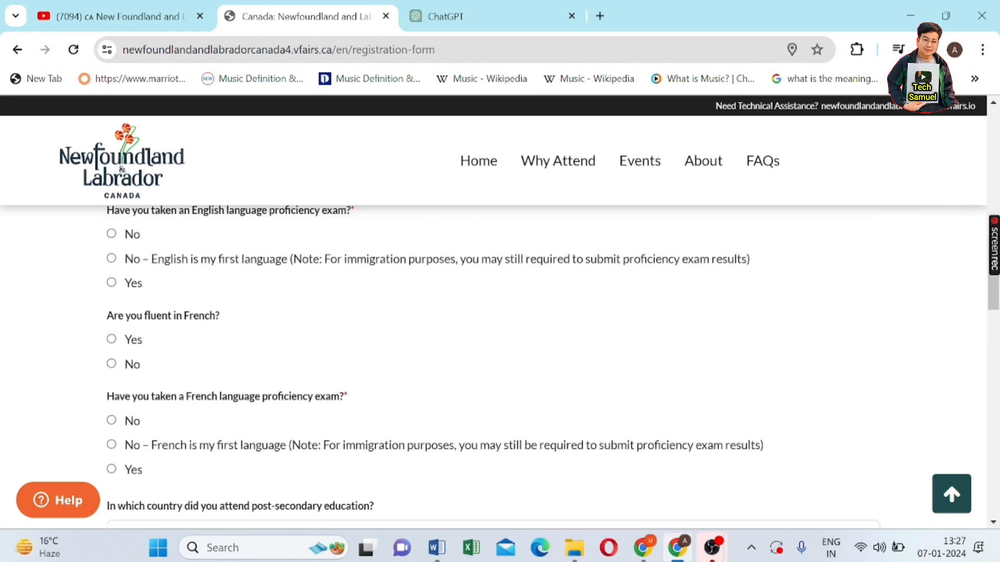
{"action": "scroll", "coordinate": [351, 347], "scroll_direction": "up", "scroll_amount": 15}
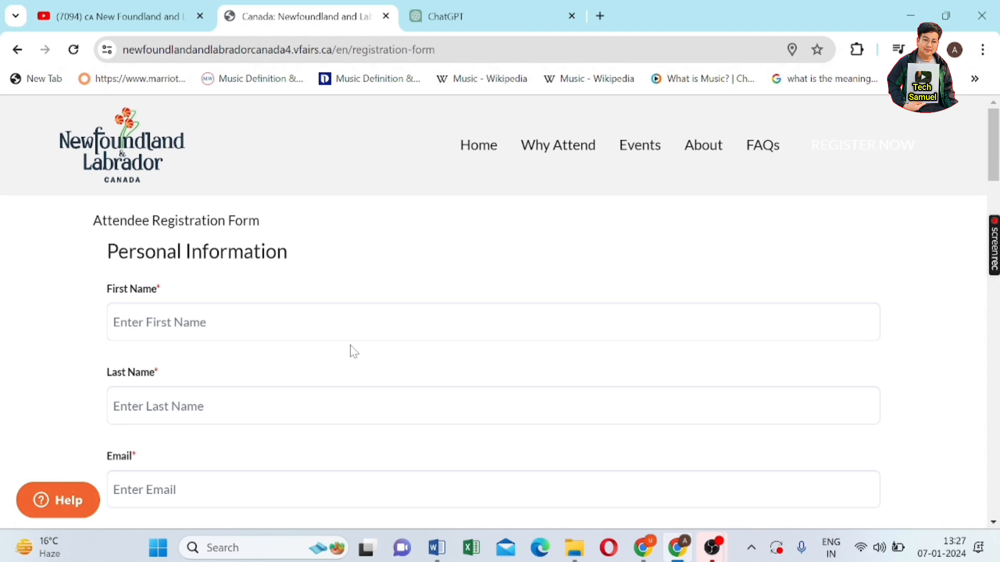